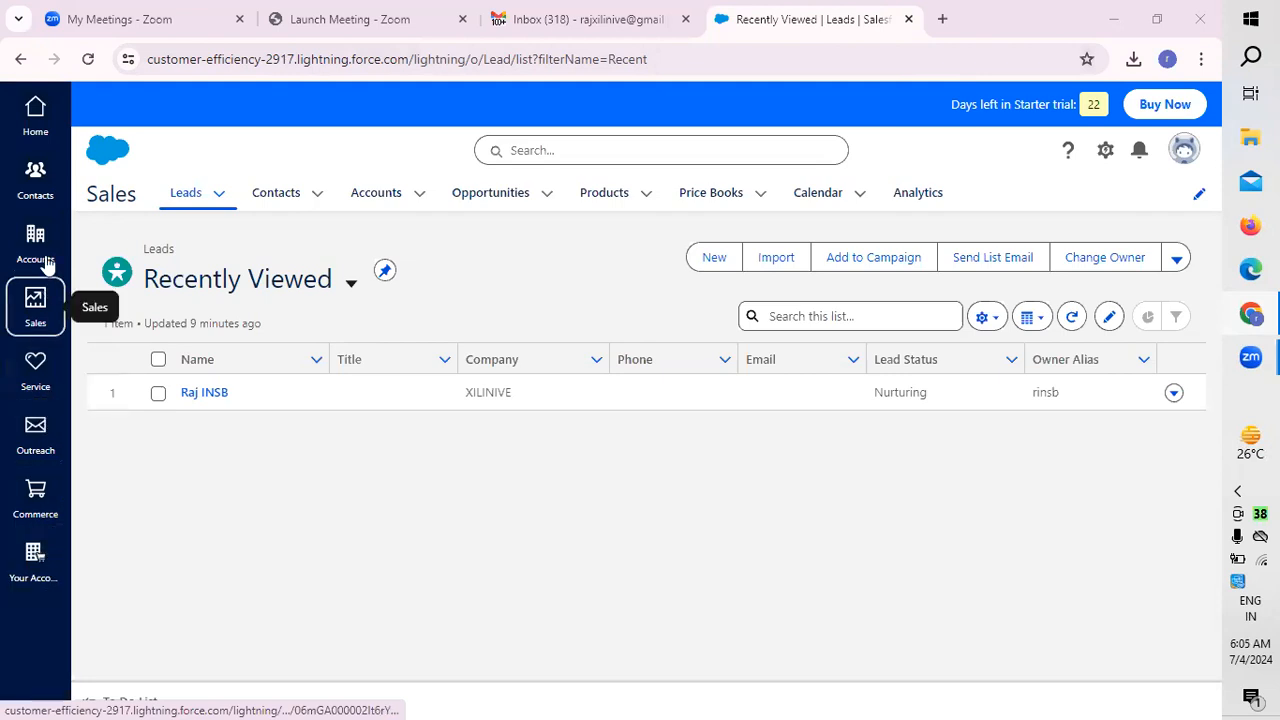
# Step: View the Contacts and Accounts record lists, and return to the Sales leads list
pyautogui.click(40, 185)
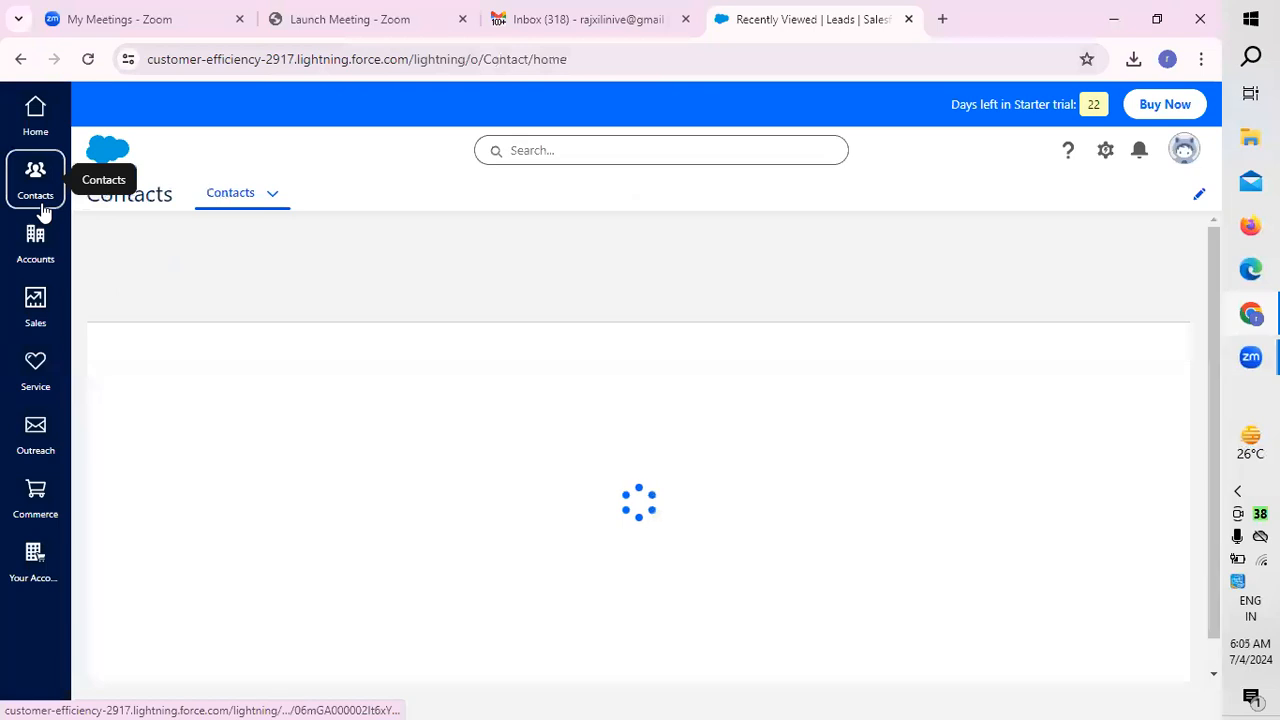
pyautogui.click(35, 258)
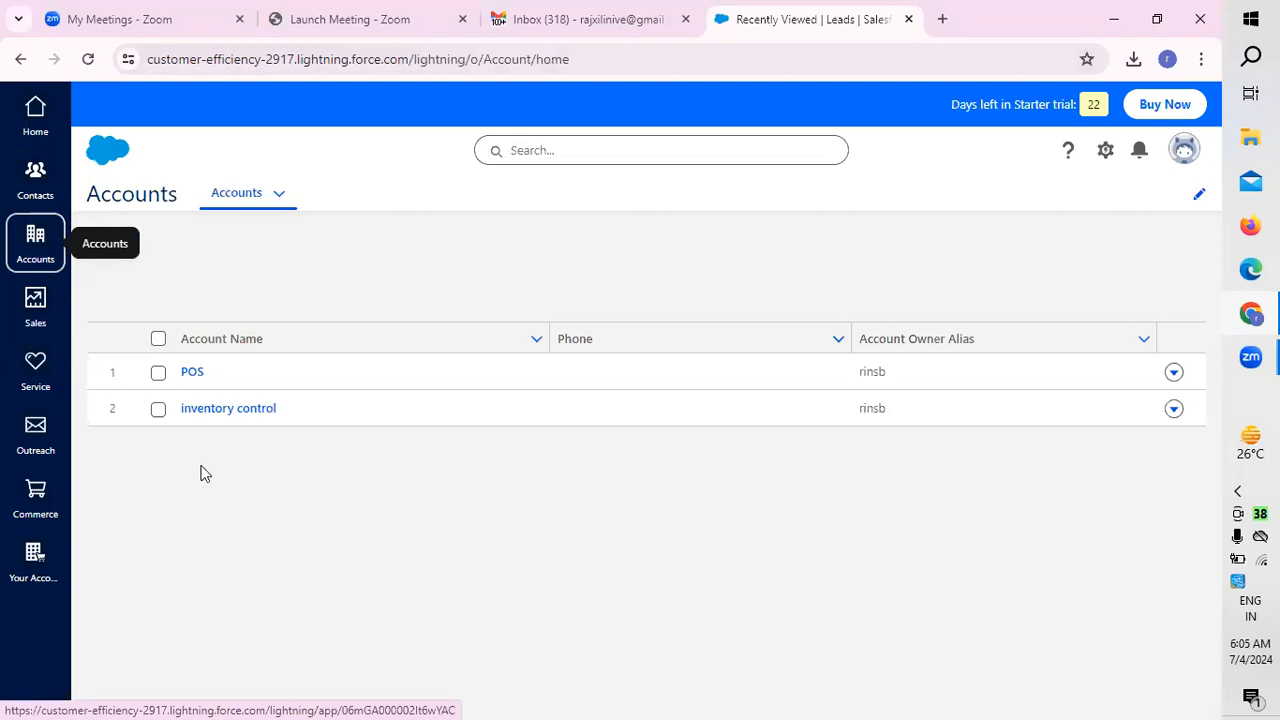
pyautogui.click(40, 322)
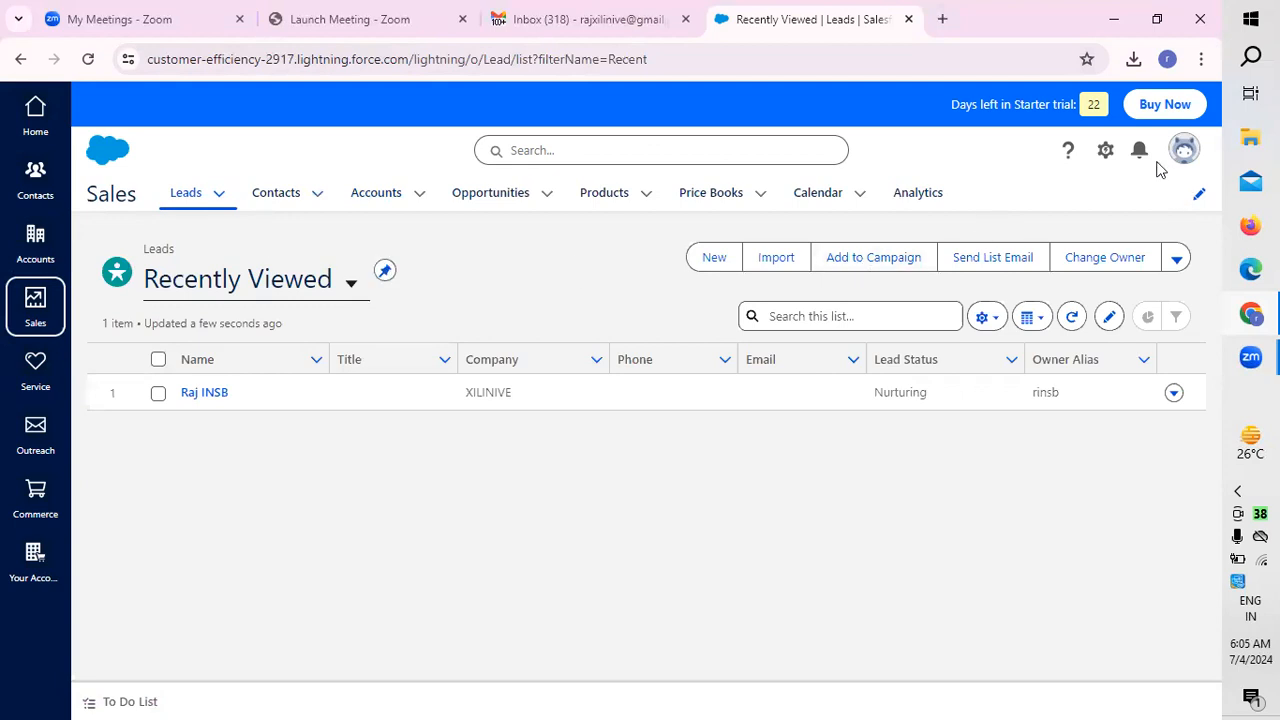
# Step: Open the Quick Settings and review the available Customization and Company options
pyautogui.click(1106, 155)
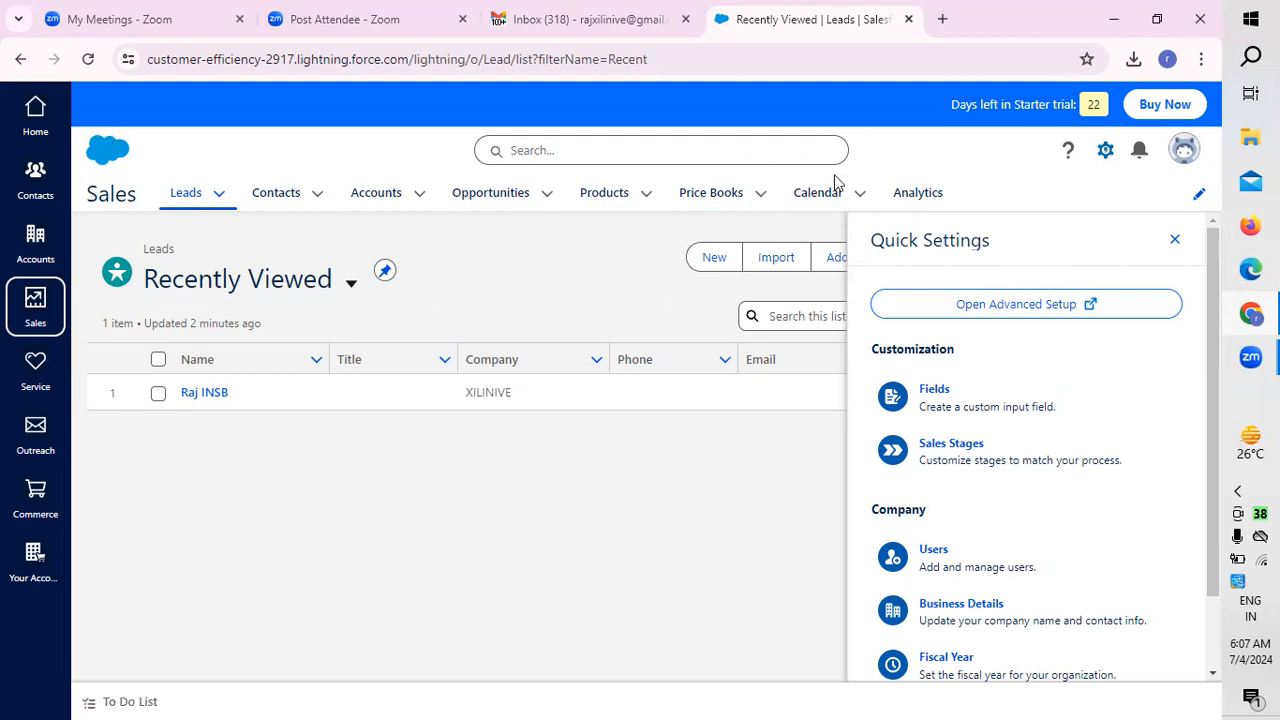
pyautogui.click(1175, 240)
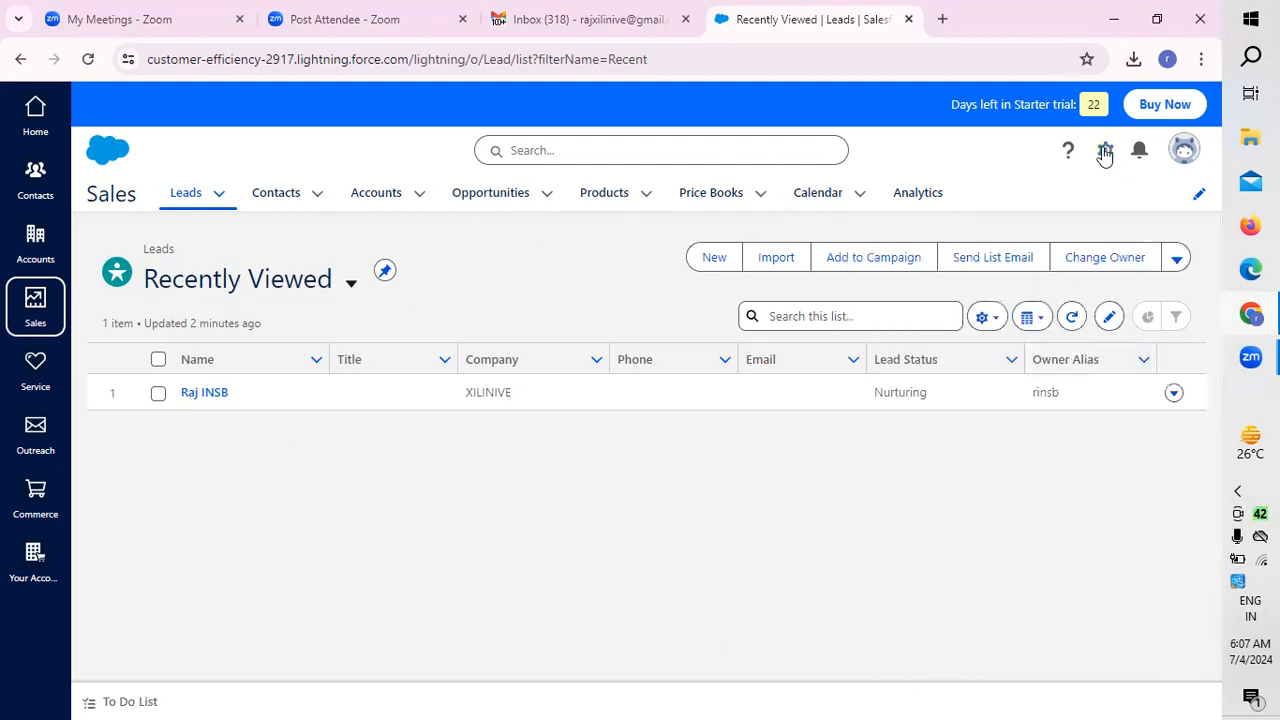
pyautogui.click(1104, 151)
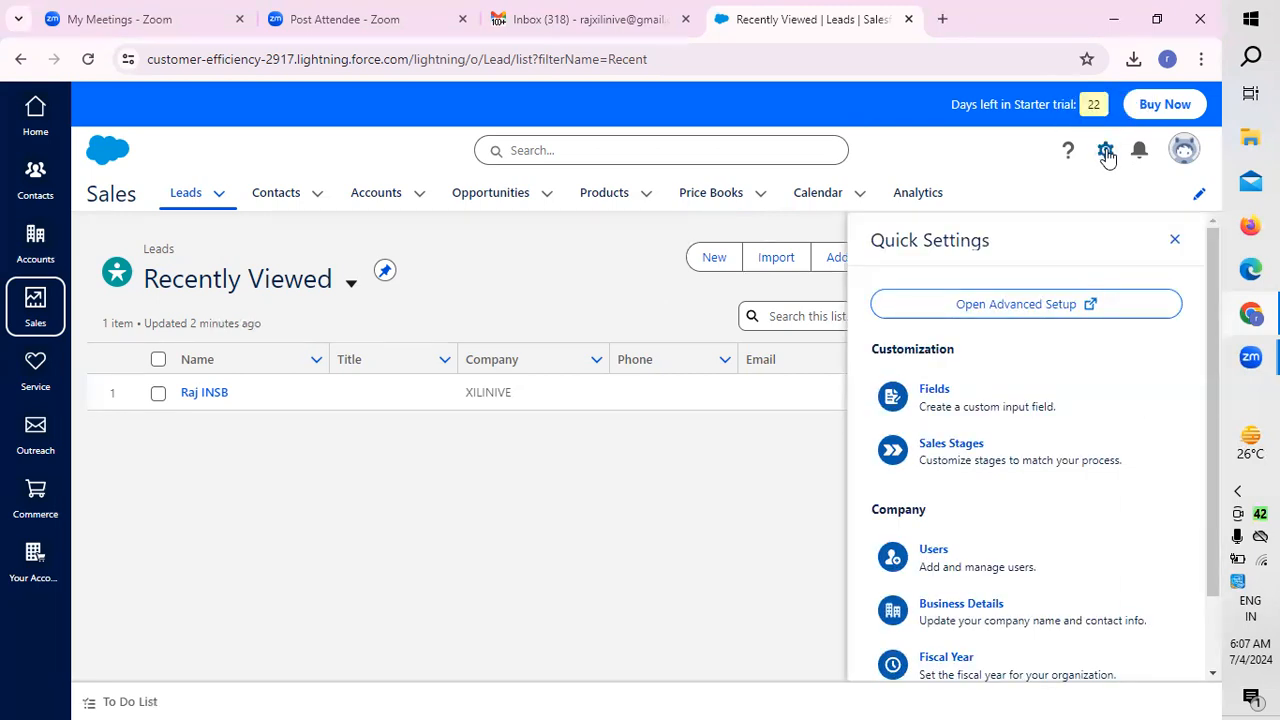
pyautogui.scroll(-2, 1080, 390)
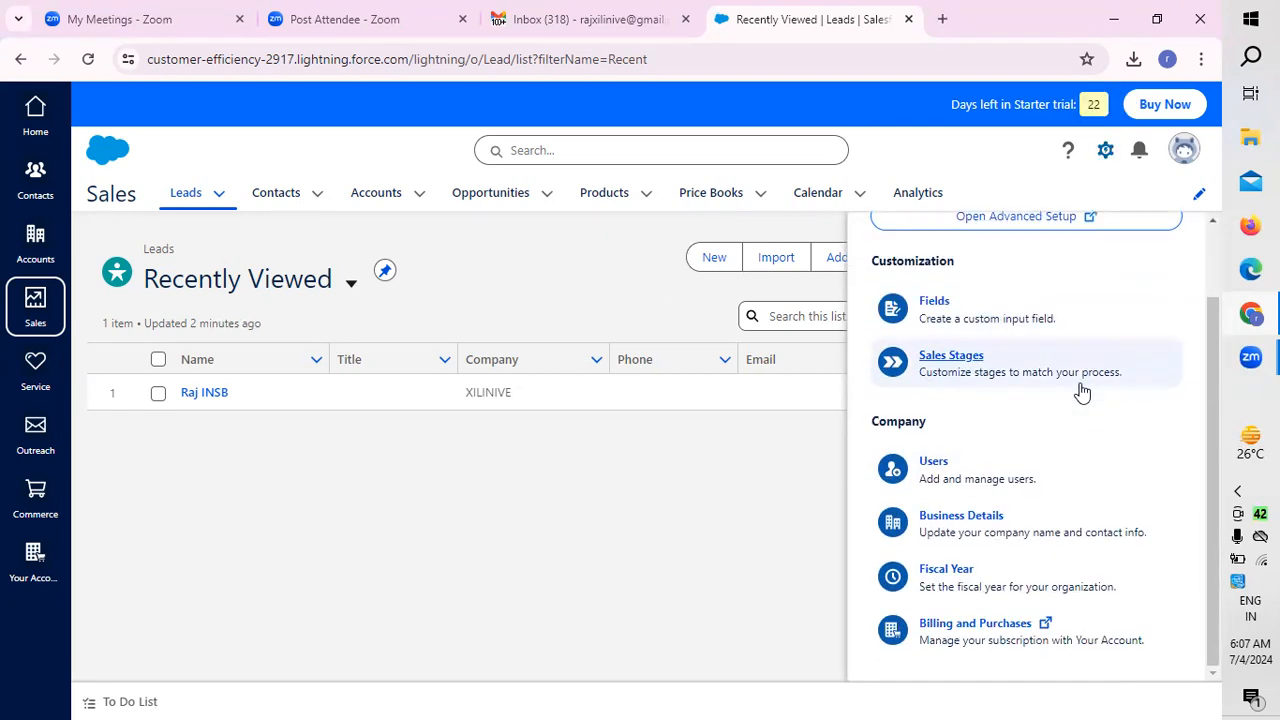
pyautogui.scroll(2, 1023, 543)
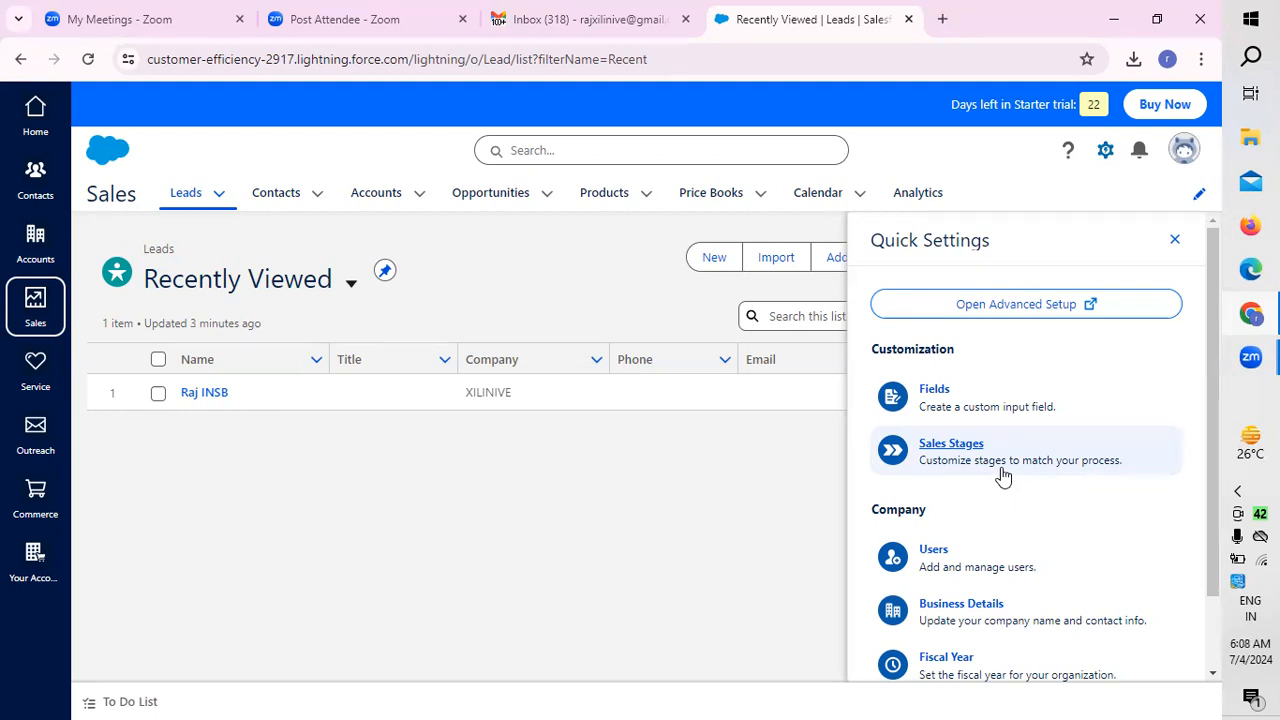
pyautogui.scroll(-1, 1046, 660)
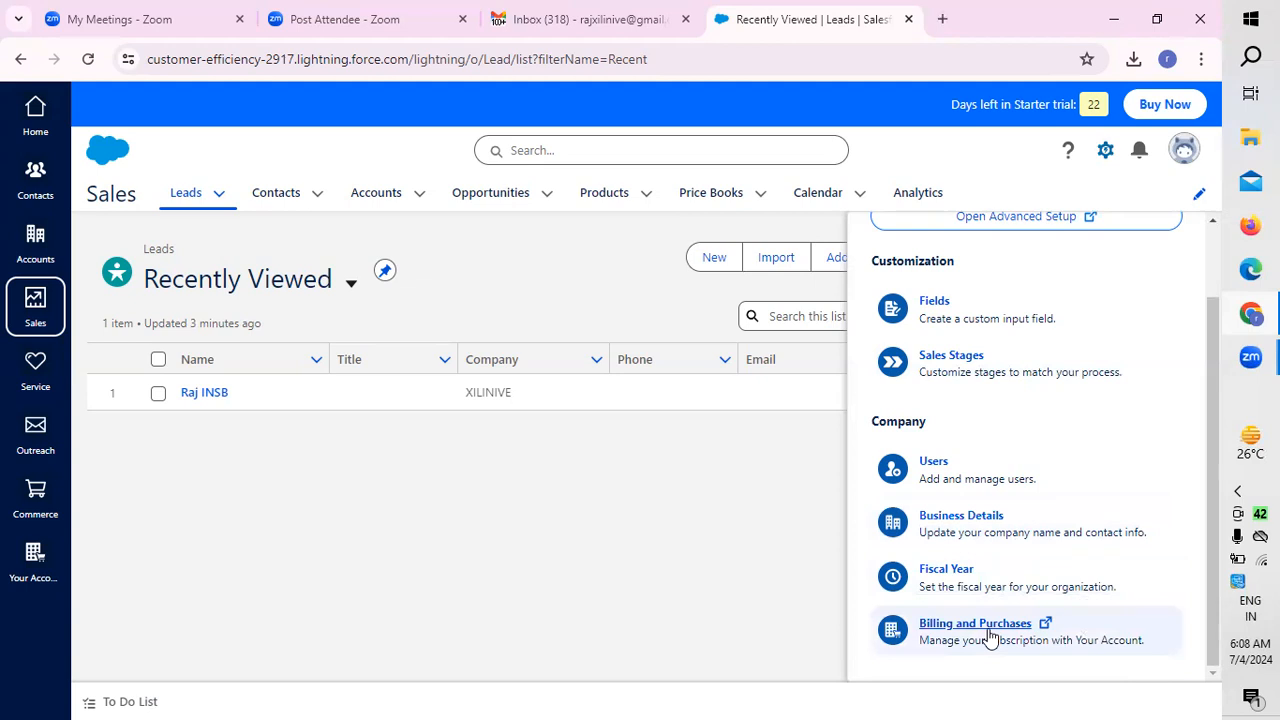
pyautogui.scroll(1, 990, 637)
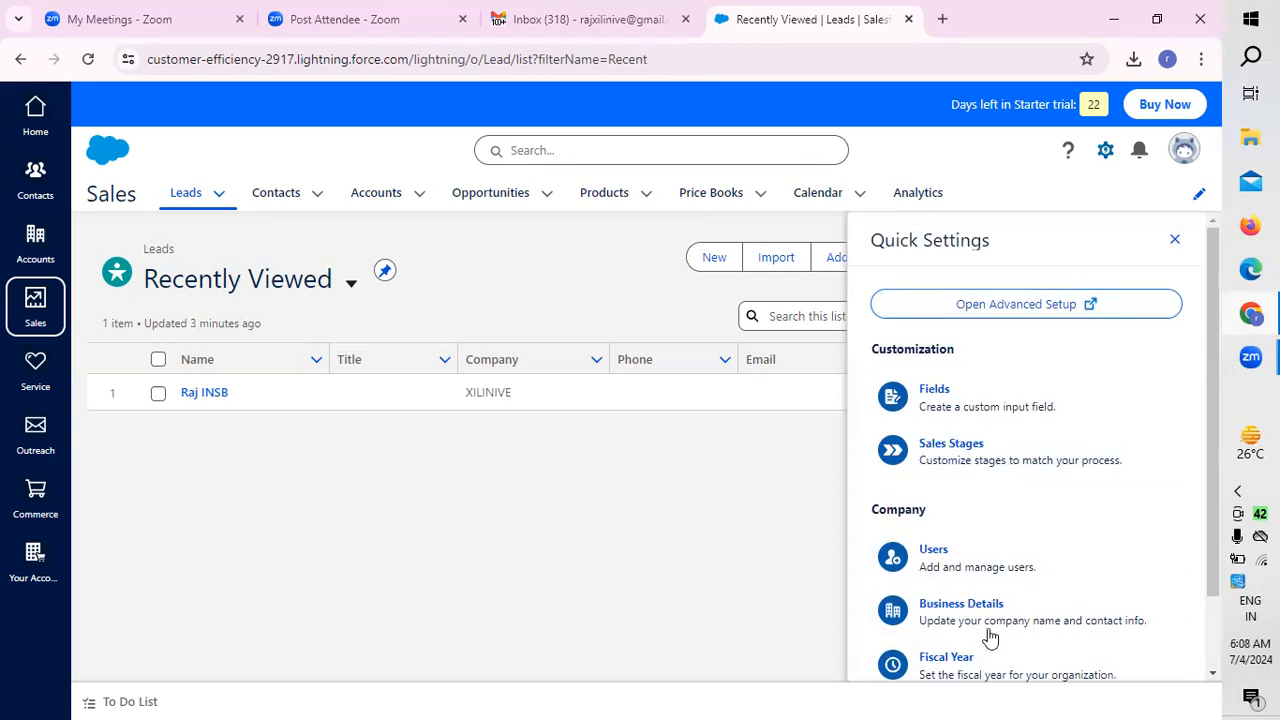
# Step: Start a new custom field from the Quick Settings and choose Opportunities as the place where it appears
pyautogui.click(941, 405)
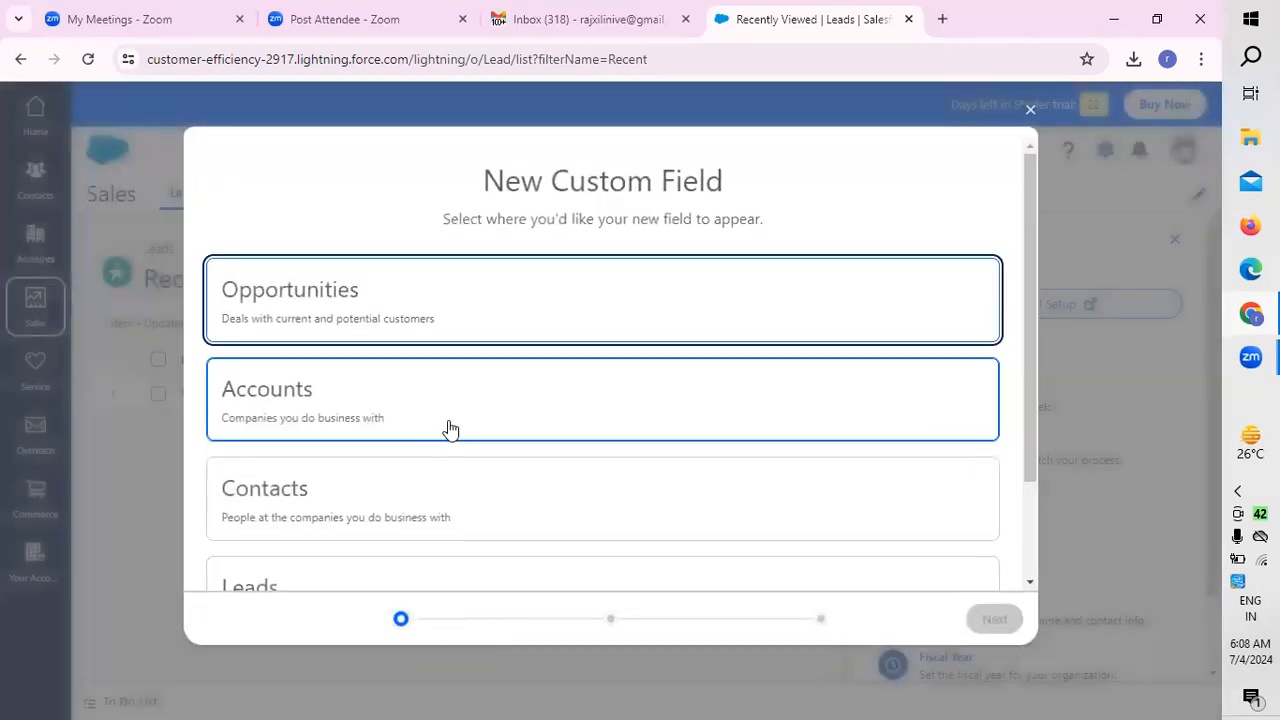
pyautogui.moveTo(1033, 251); pyautogui.dragTo(1044, 173)
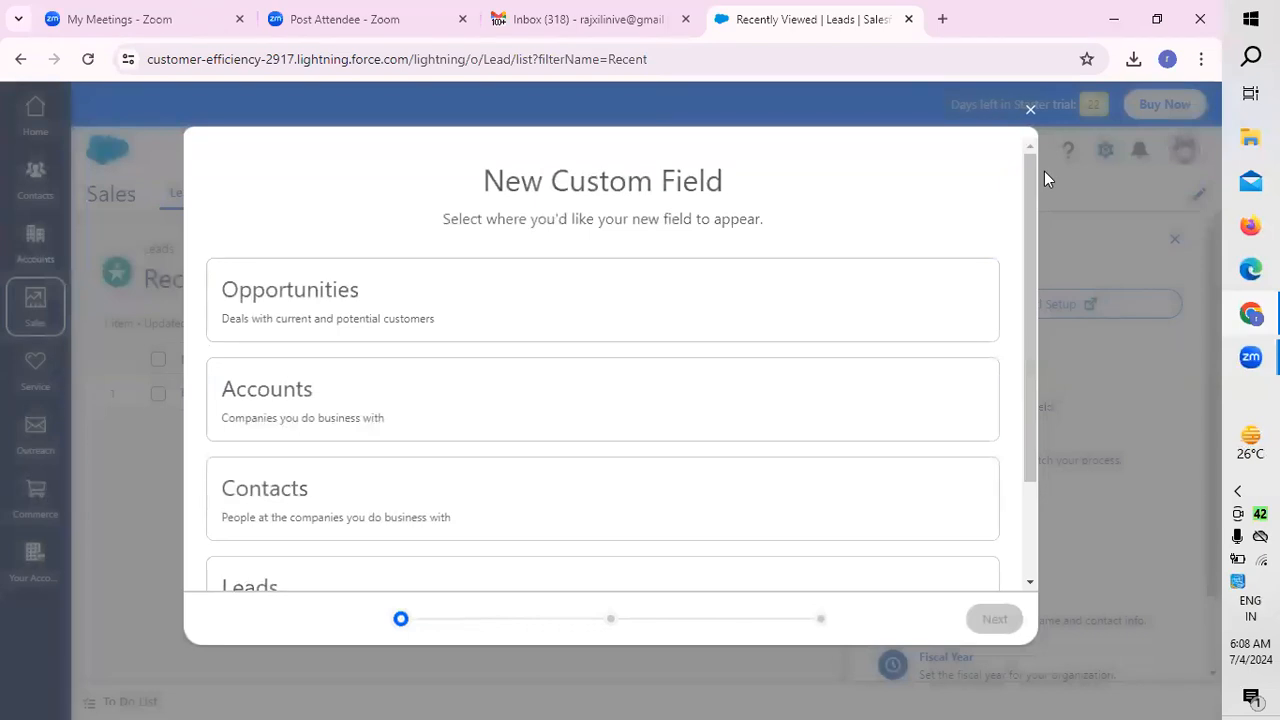
pyautogui.moveTo(1042, 217)
pyautogui.mouseDown()
pyautogui.moveTo(1050, 367)
pyautogui.moveTo(1027, 204)
pyautogui.mouseUp()
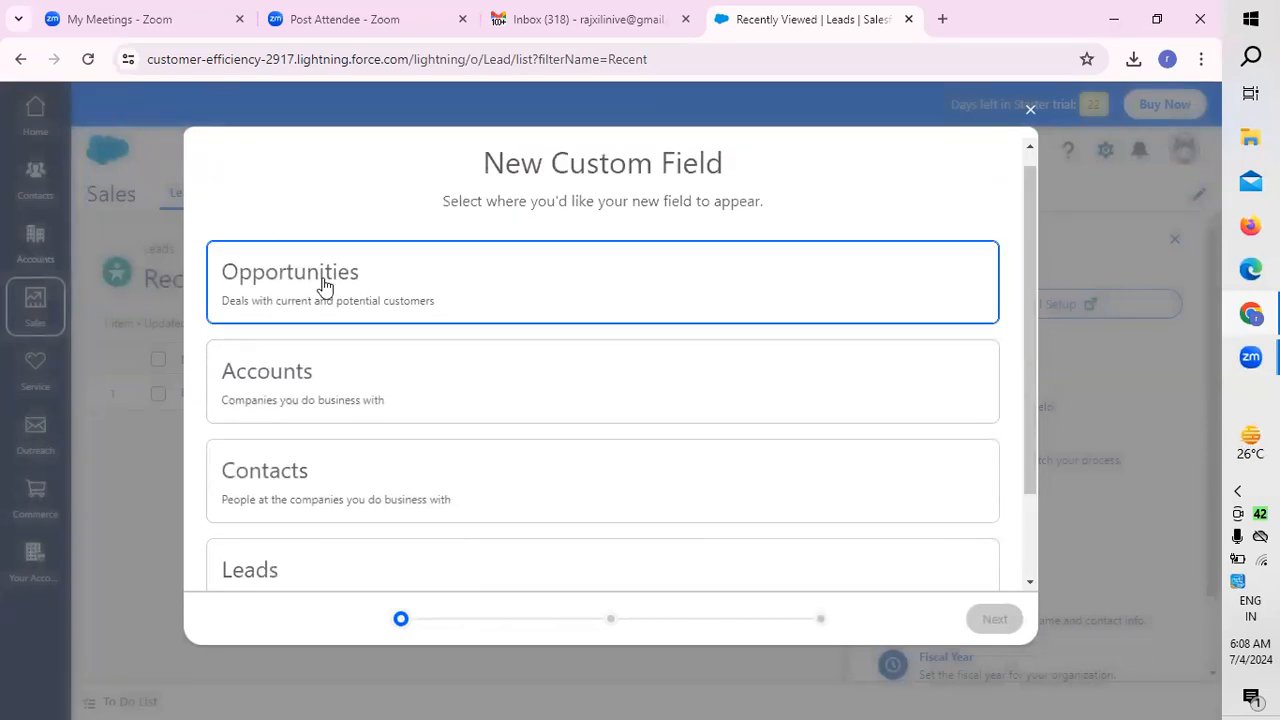
pyautogui.moveTo(1033, 288); pyautogui.dragTo(1021, 438)
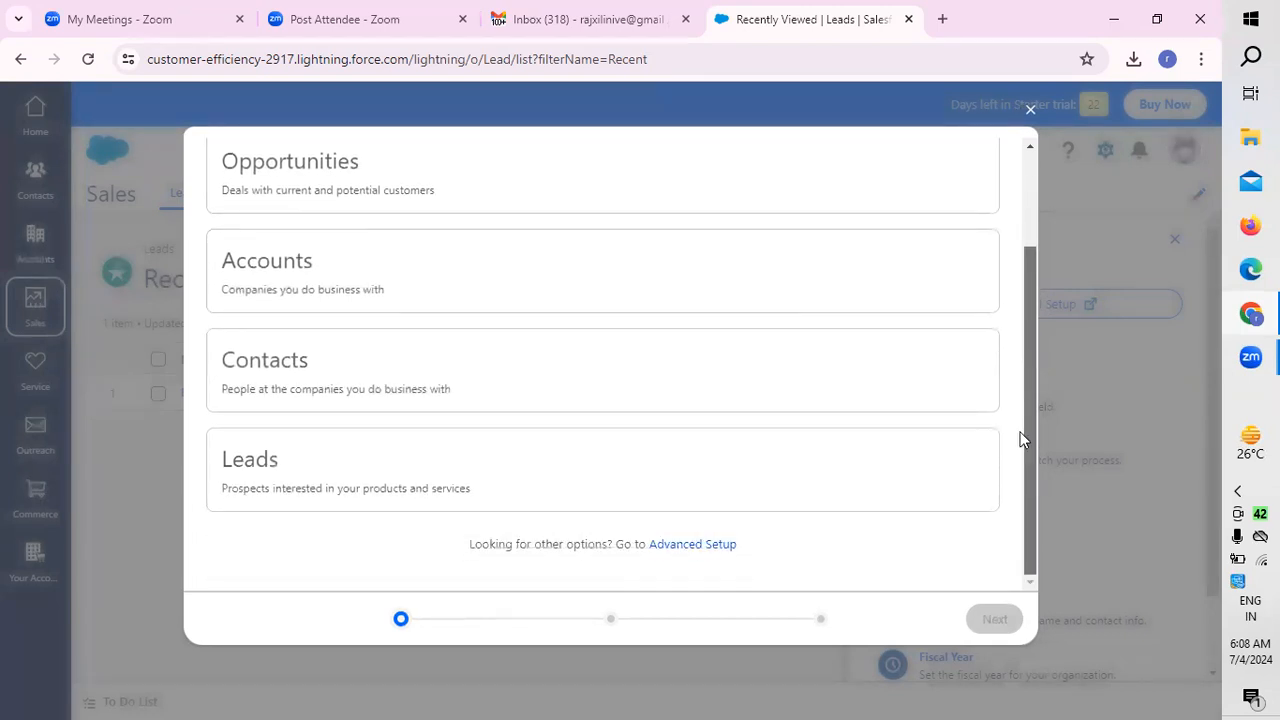
pyautogui.moveTo(1020, 380); pyautogui.dragTo(1014, 212)
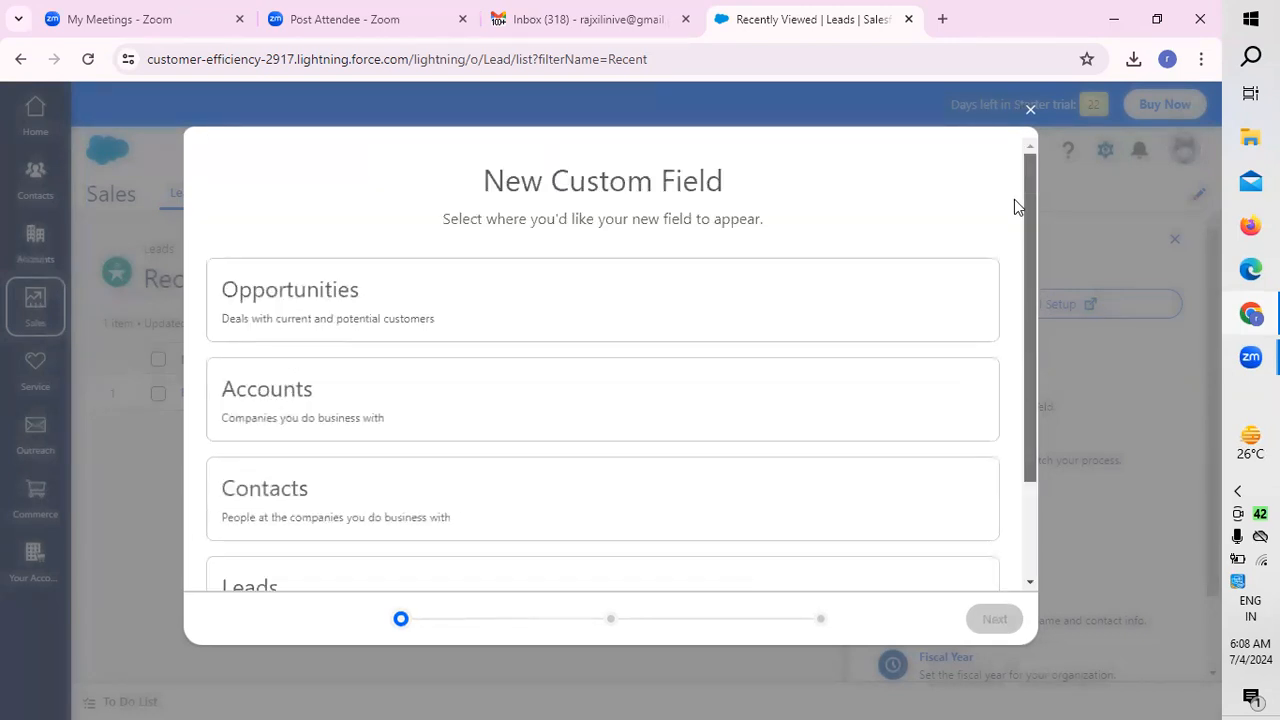
pyautogui.click(361, 315)
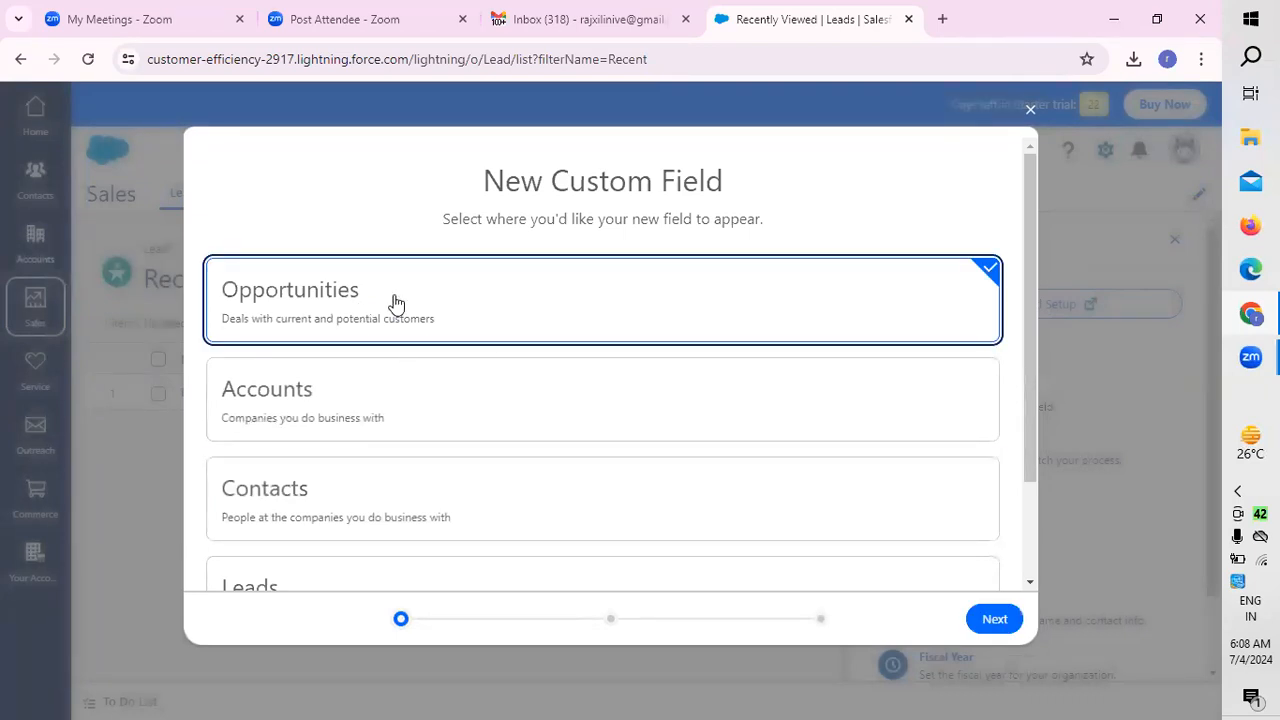
pyautogui.click(989, 619)
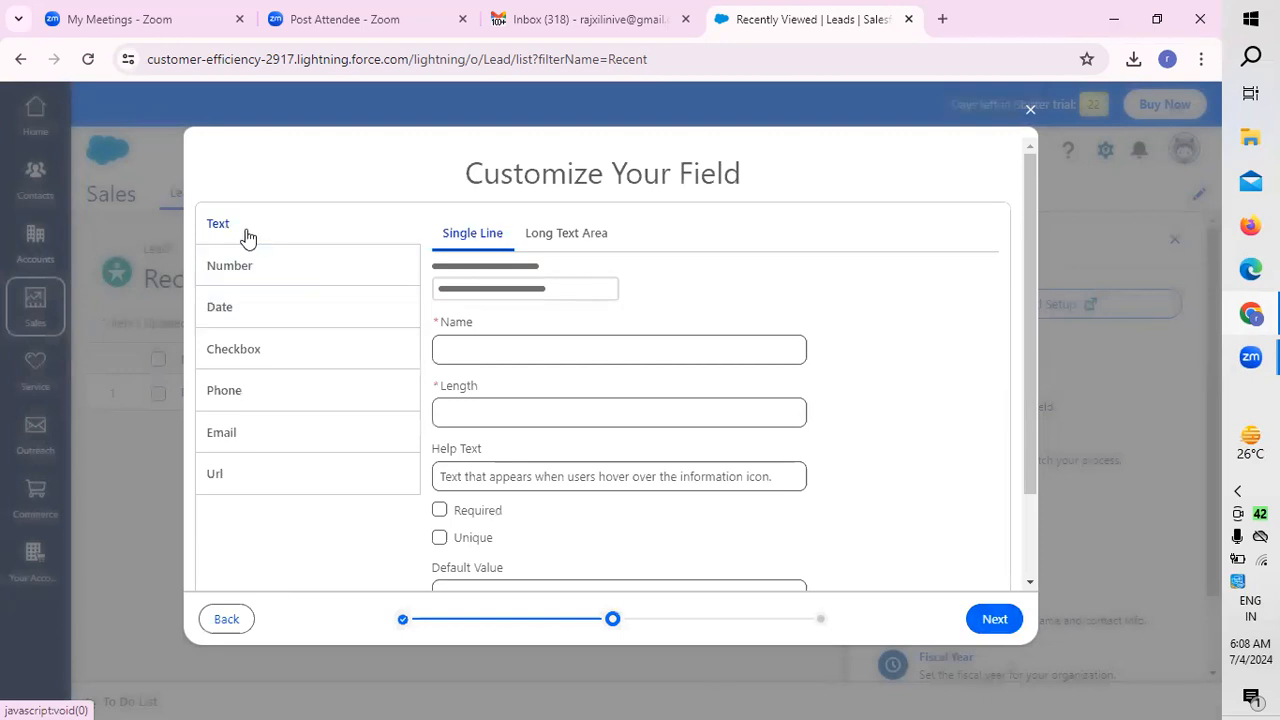
# Step: Compare the settings offered for Single Line and Long Text Area text fields
pyautogui.click(597, 236)
pyautogui.click(486, 236)
pyautogui.click(565, 237)
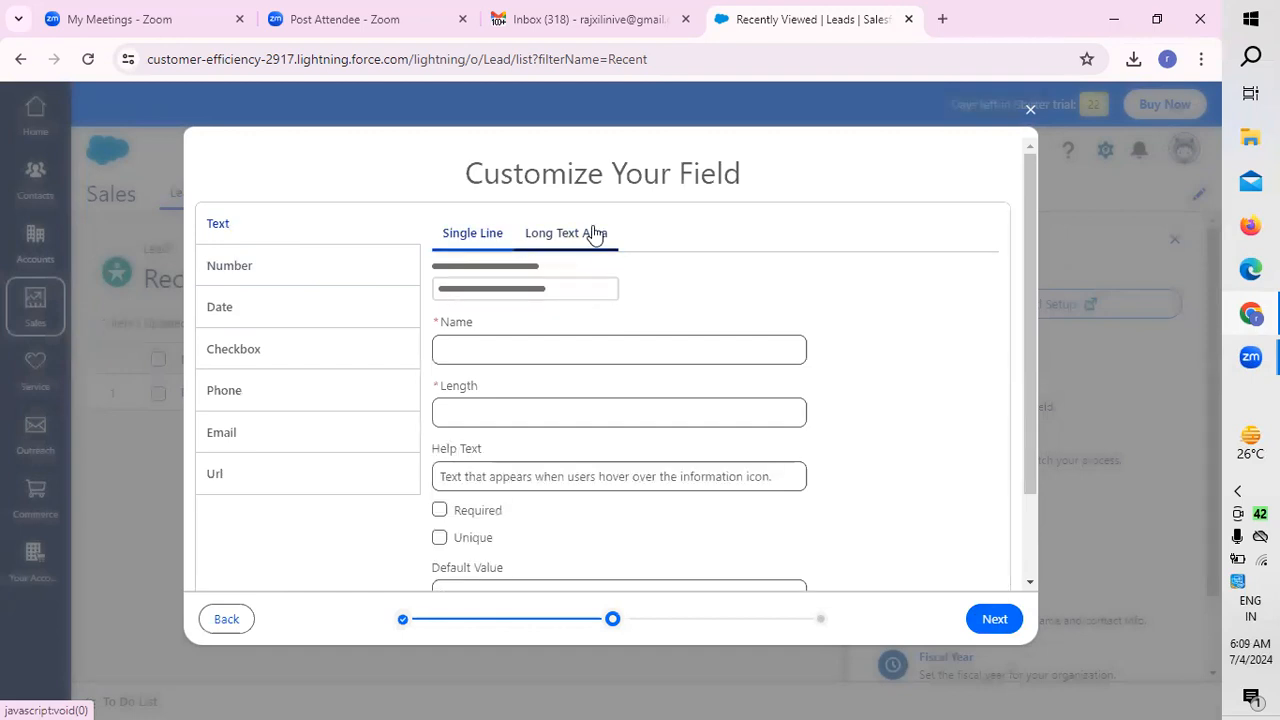
pyautogui.click(492, 243)
pyautogui.click(496, 348)
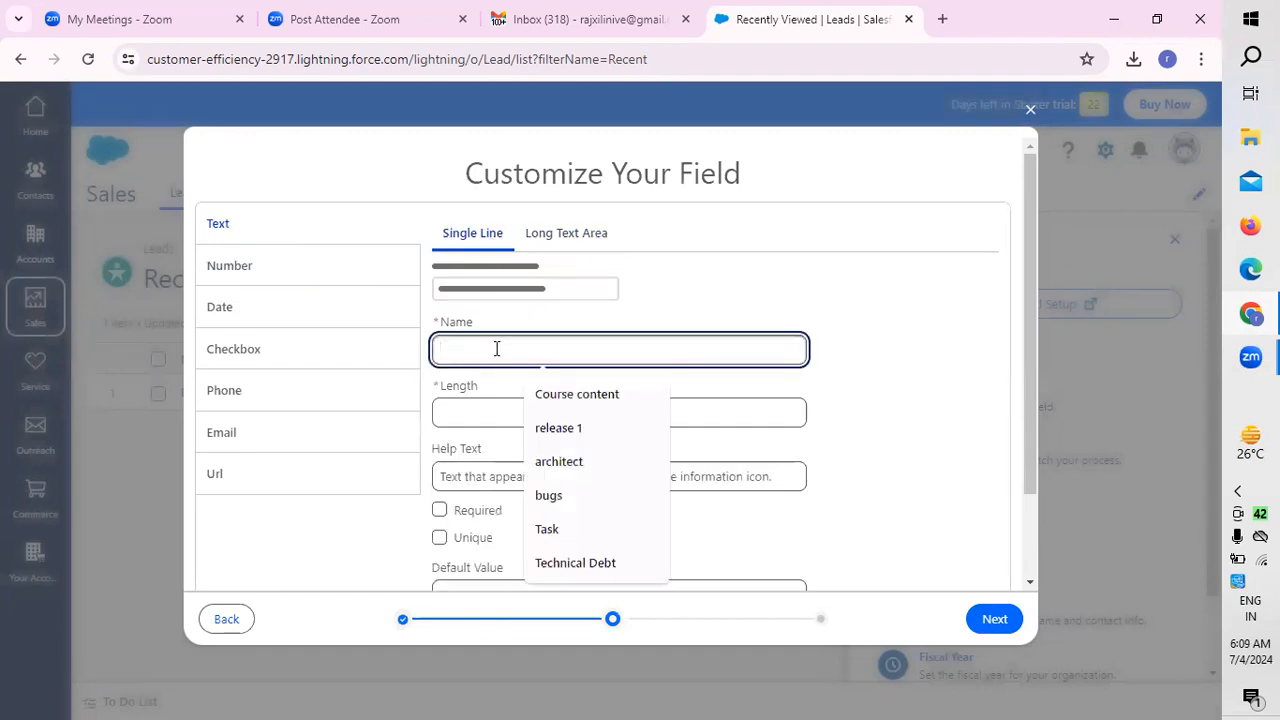
pyautogui.click(853, 274)
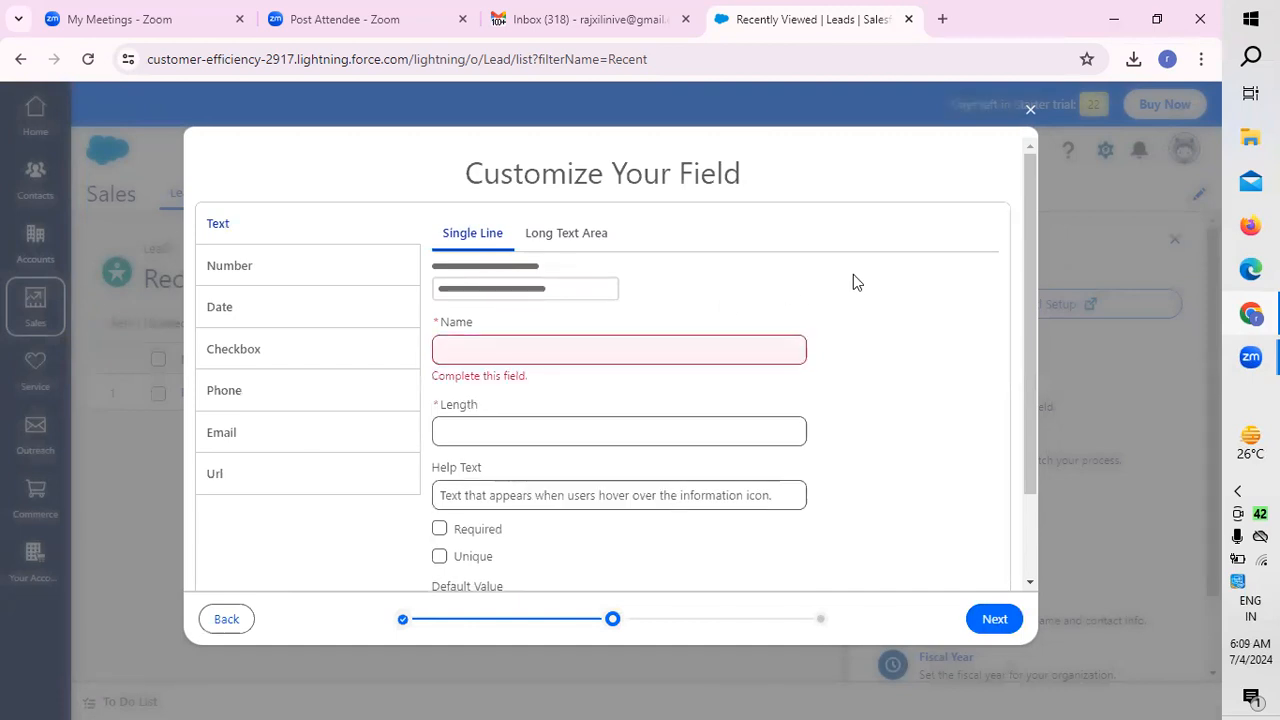
# Step: Go back to the object selection and proceed again with Opportunities for the custom field
pyautogui.click(220, 620)
pyautogui.click(317, 322)
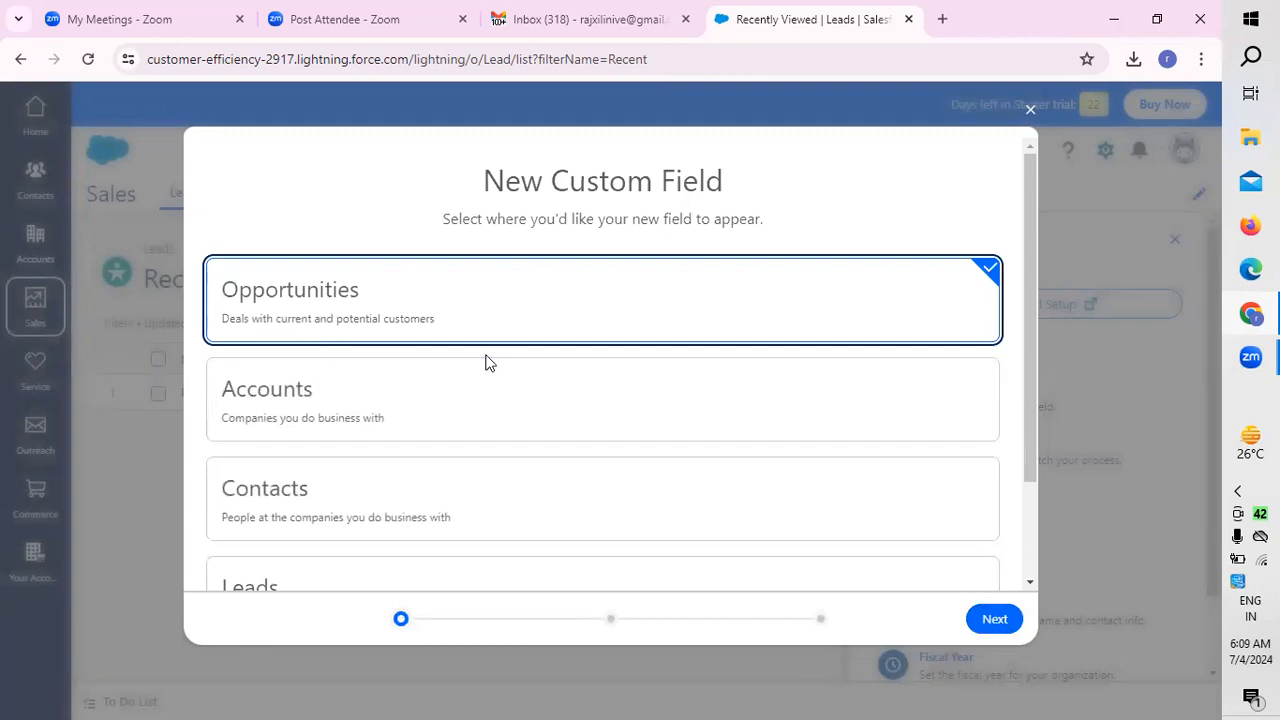
pyautogui.click(994, 620)
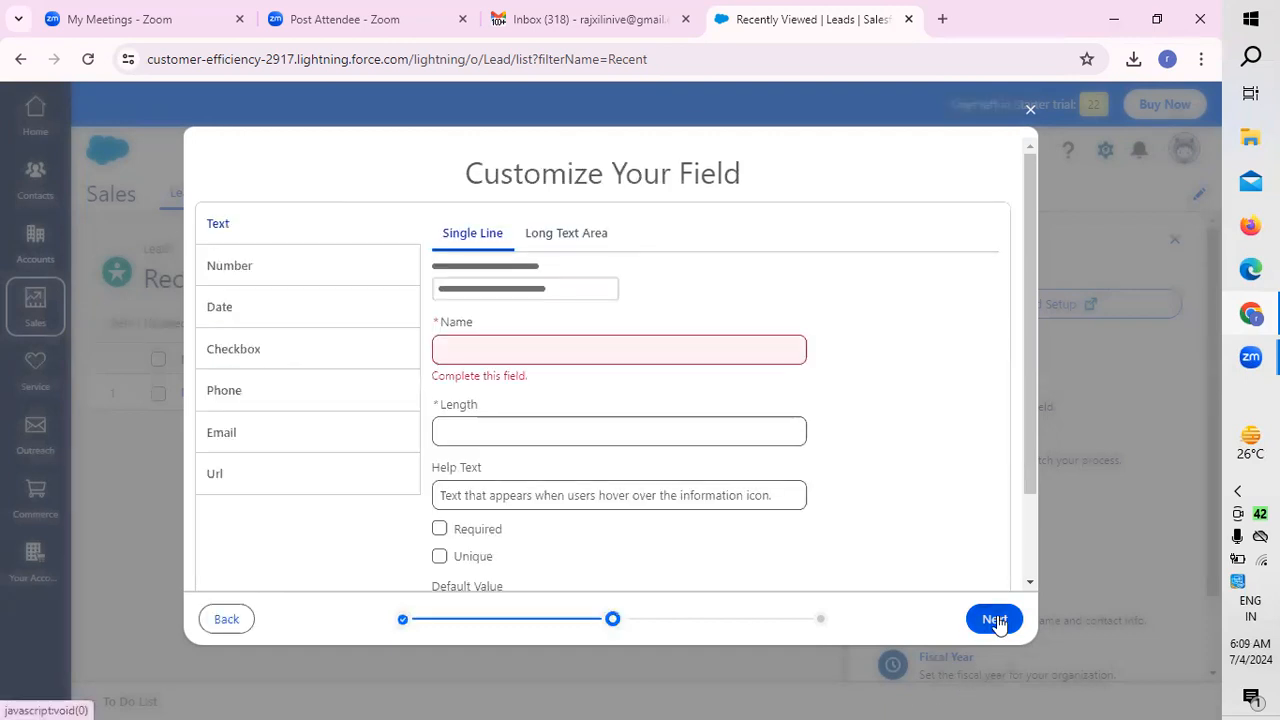
# Step: Look through the settings of the Number, Date, Checkbox and Phone field types
pyautogui.click(264, 278)
pyautogui.click(263, 316)
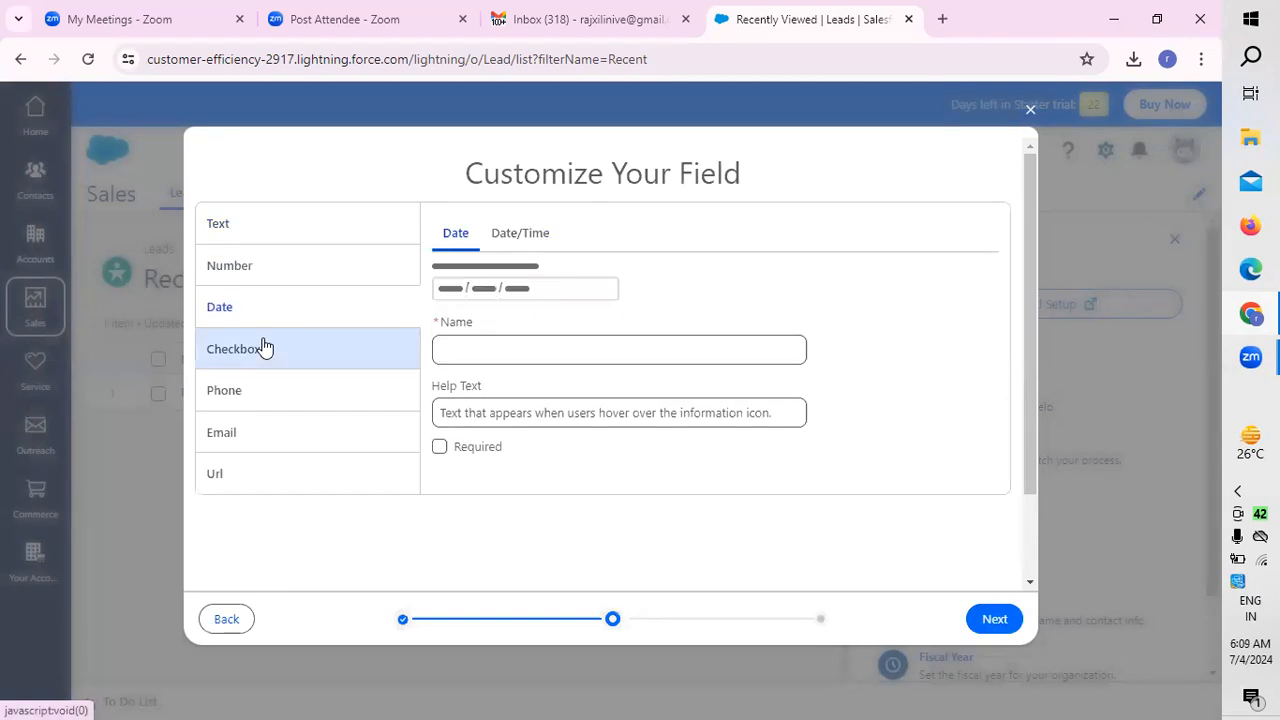
pyautogui.click(263, 355)
pyautogui.click(254, 388)
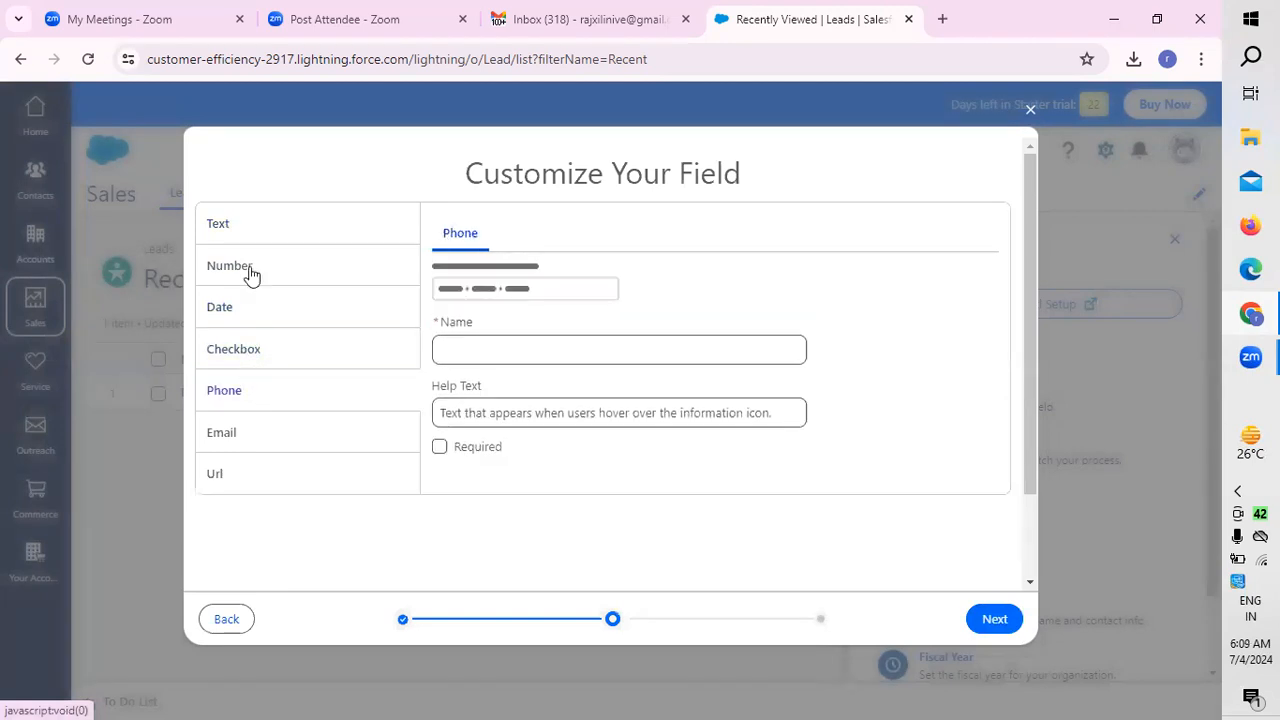
# Step: Choose the Single Line text type for the custom field and name it "address"
pyautogui.click(231, 232)
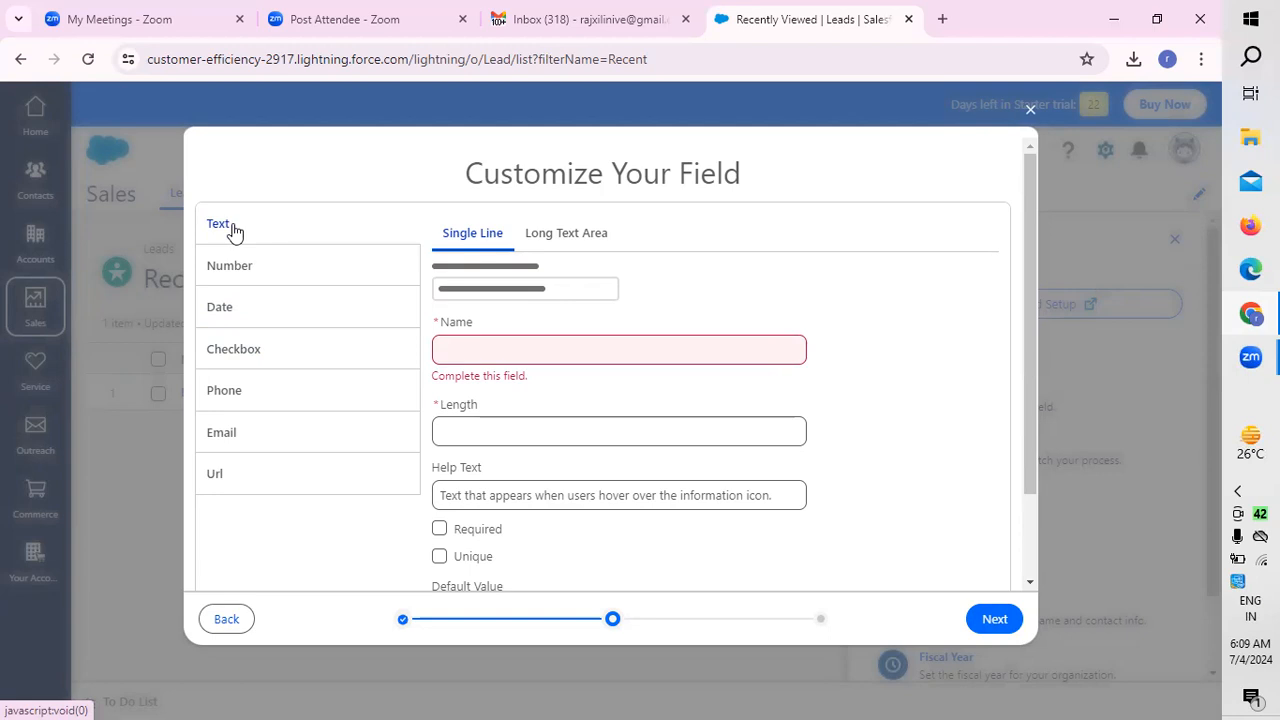
pyautogui.click(544, 238)
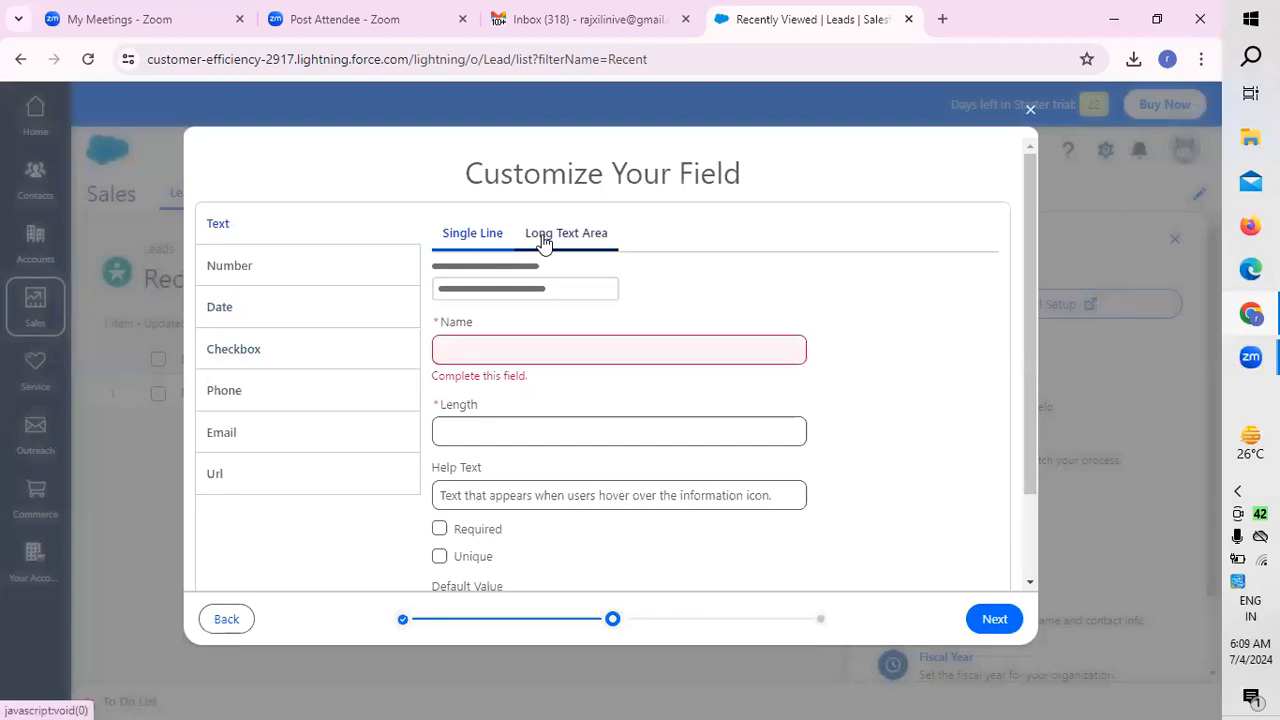
pyautogui.click(466, 238)
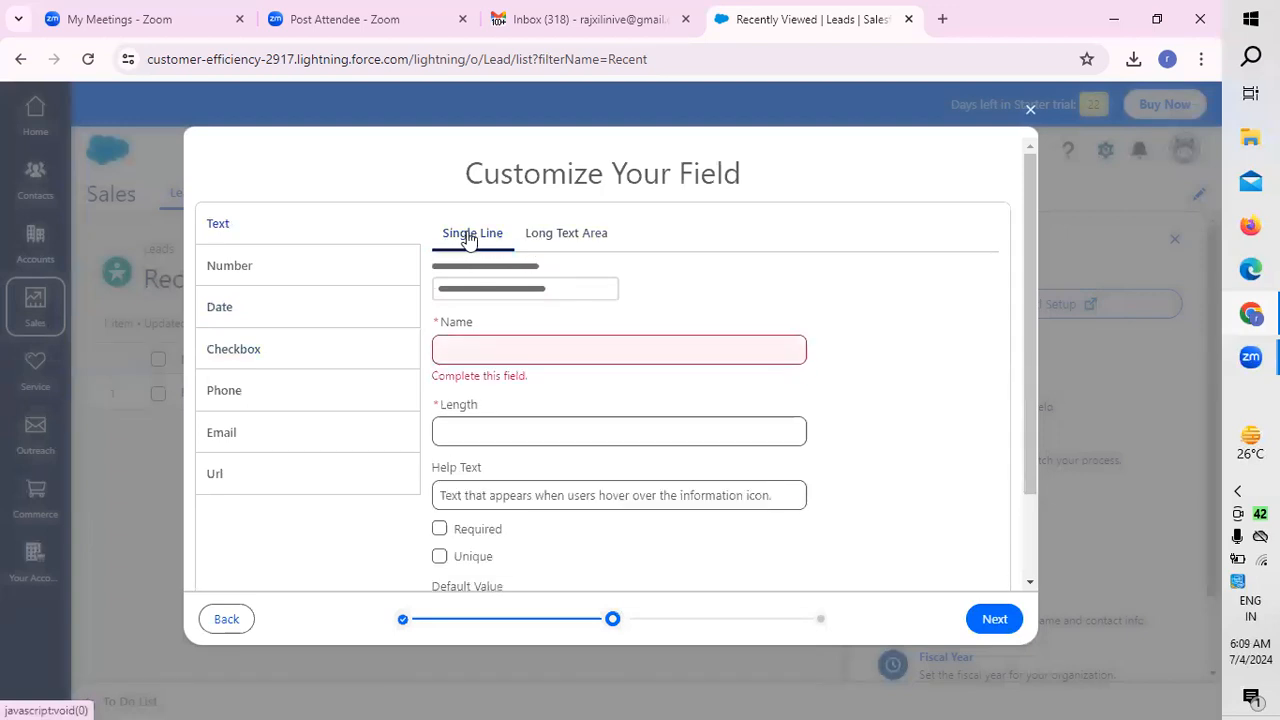
pyautogui.click(510, 358)
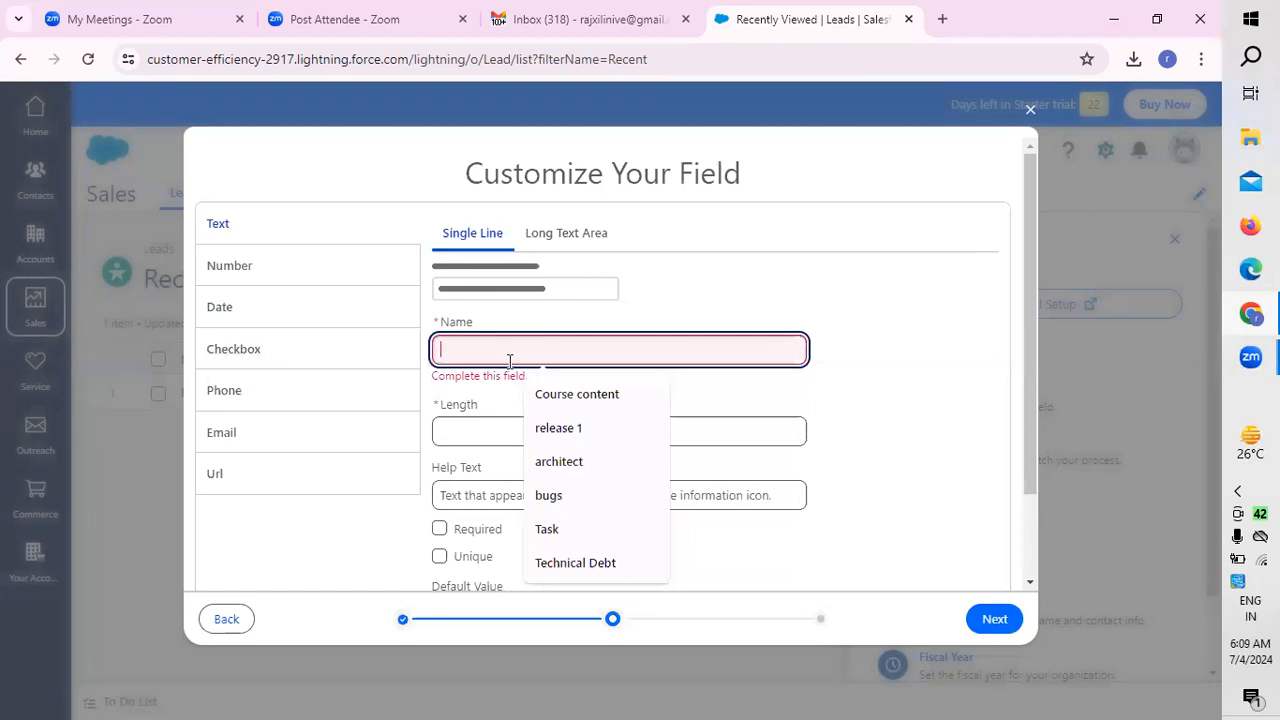
pyautogui.write('ad')
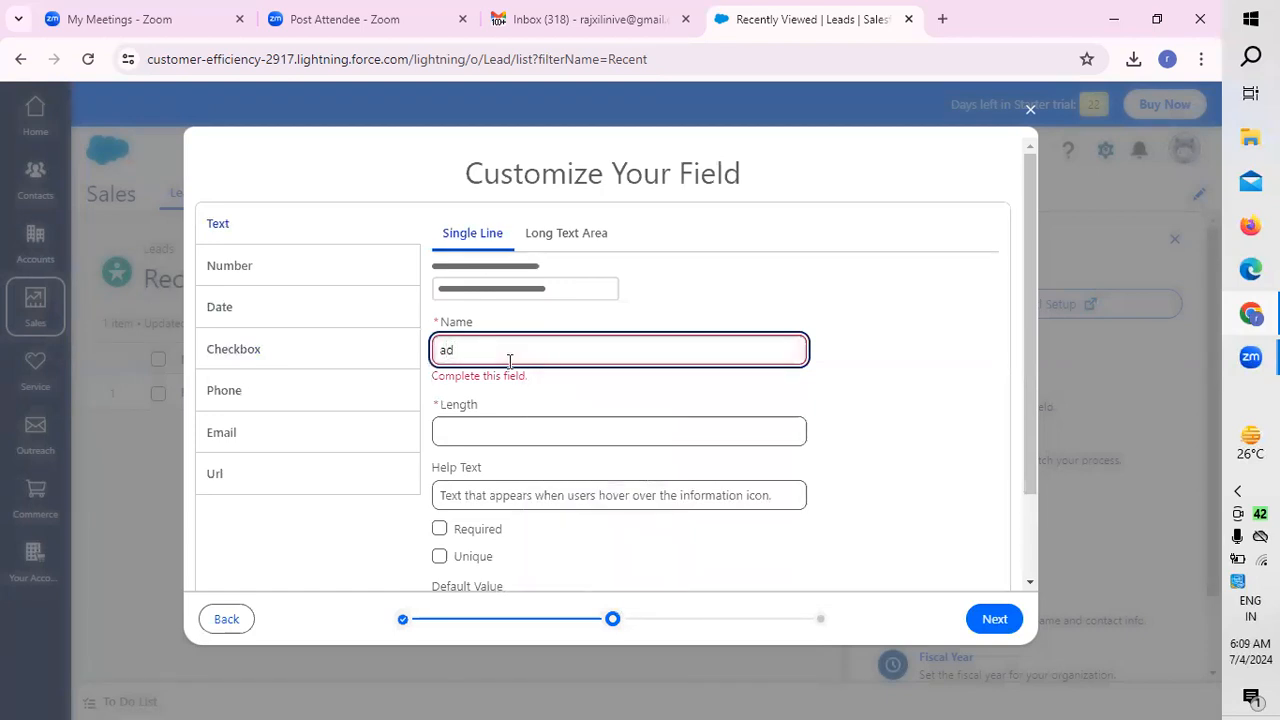
pyautogui.write('dress')
# Step: Set the length of the address field to 6
pyautogui.click(475, 440)
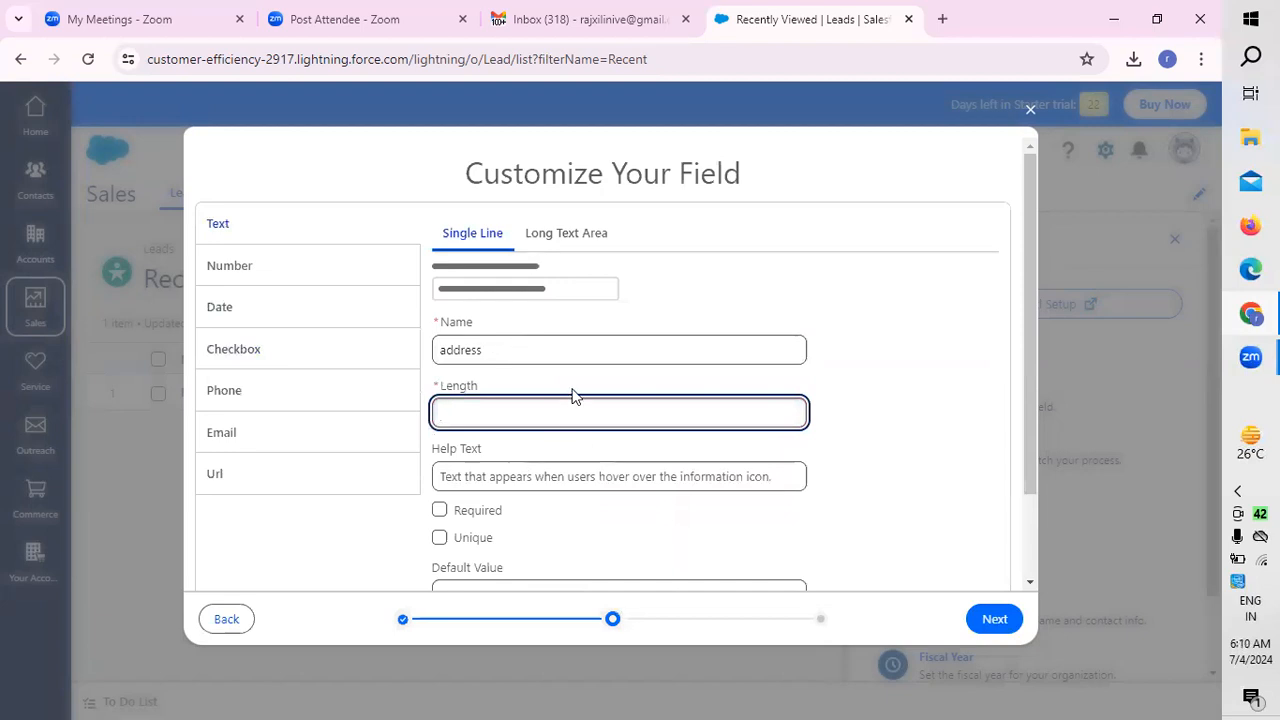
pyautogui.click(526, 333)
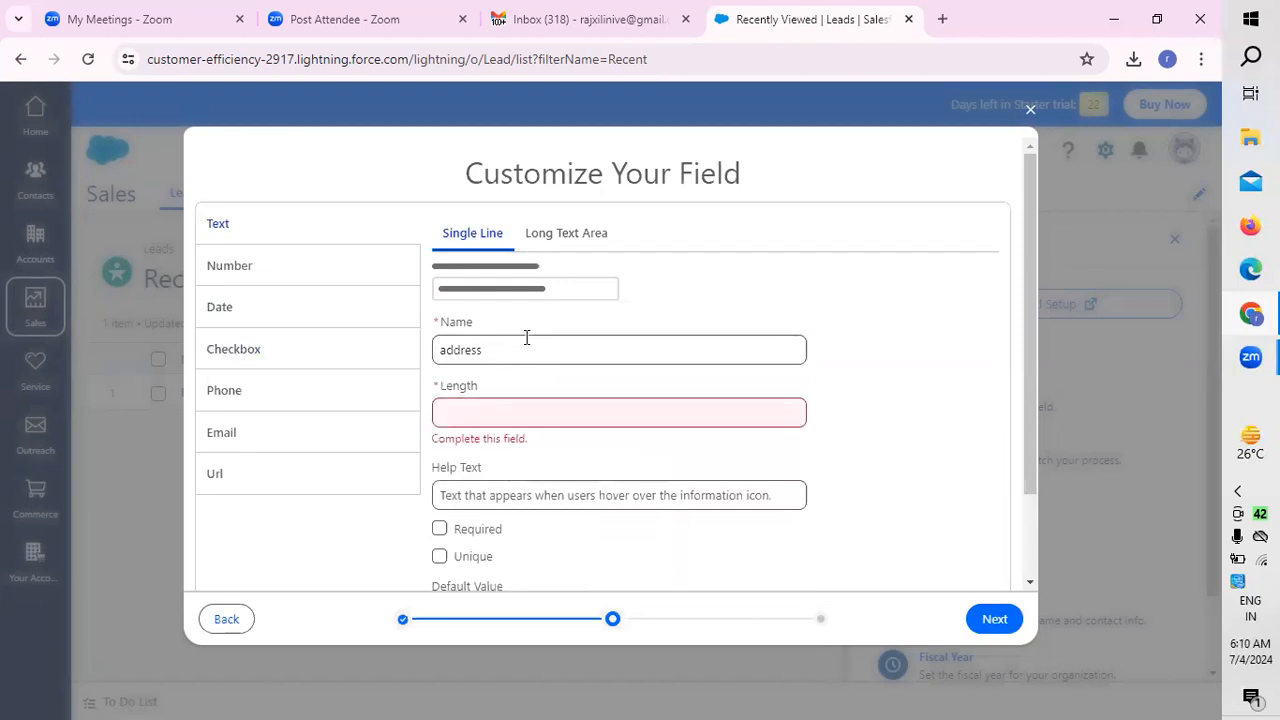
pyautogui.click(511, 414)
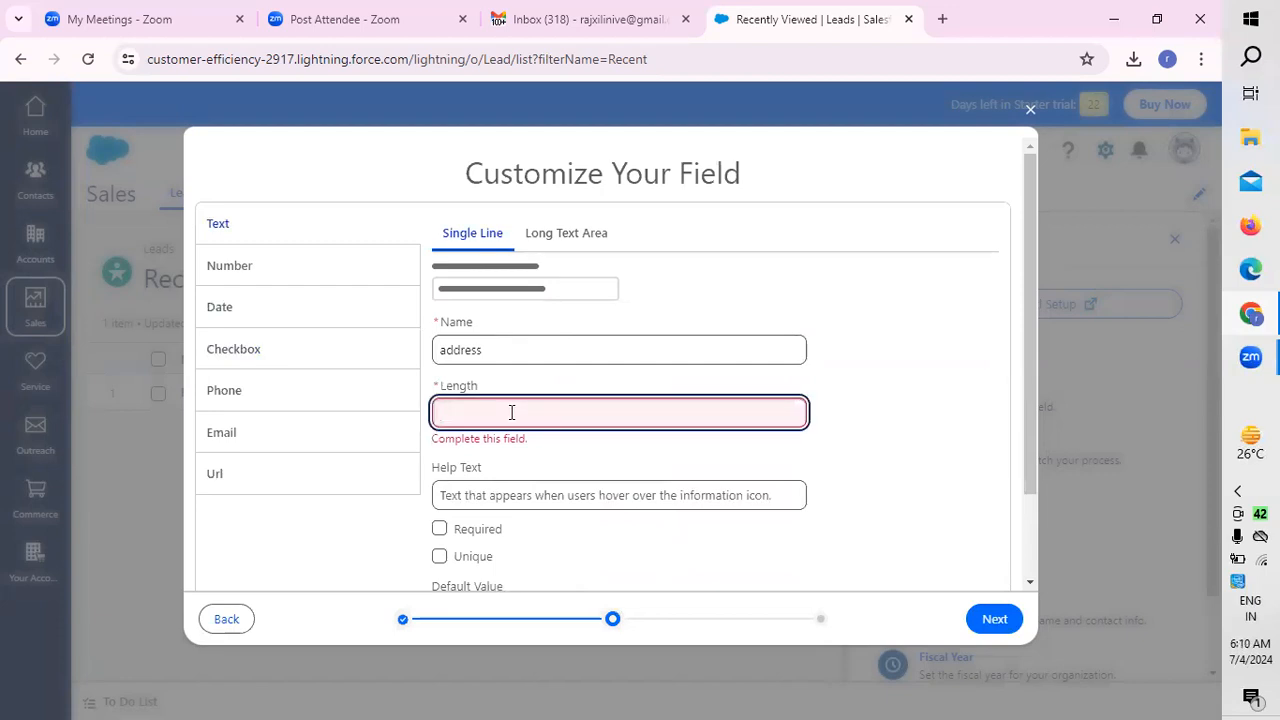
pyautogui.write('6')
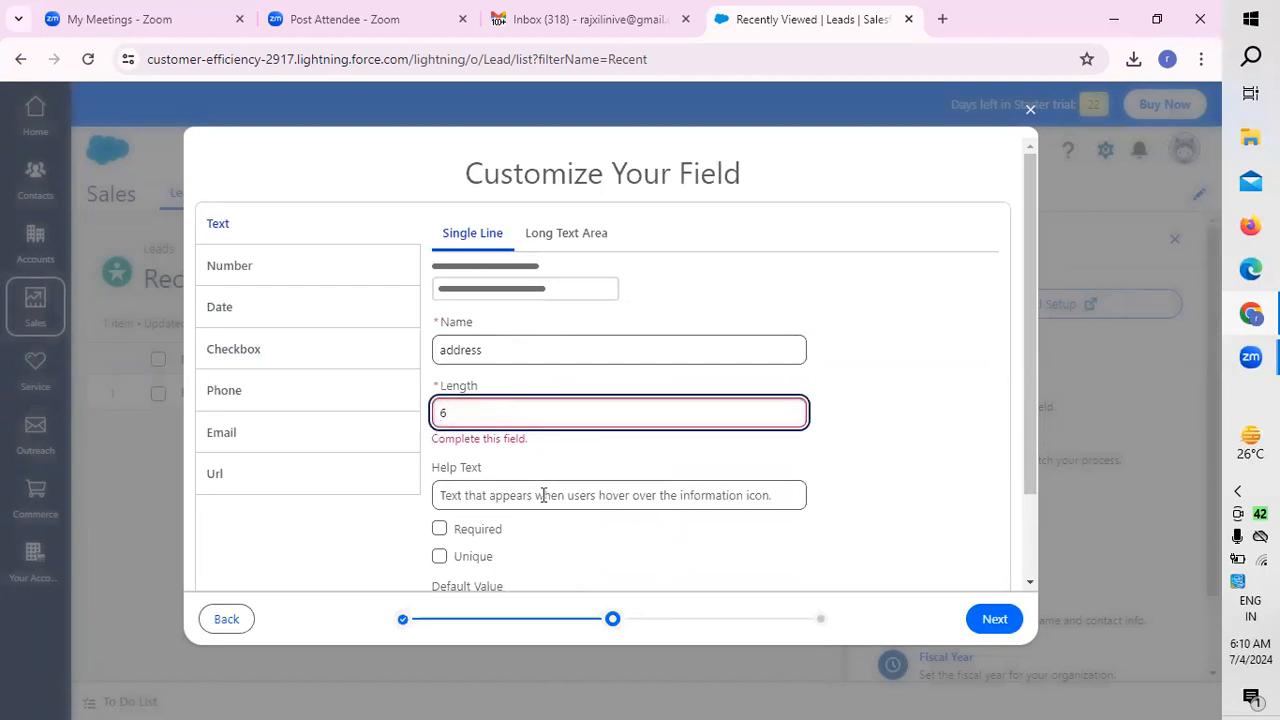
pyautogui.click(541, 500)
pyautogui.moveTo(1029, 420); pyautogui.dragTo(1035, 503)
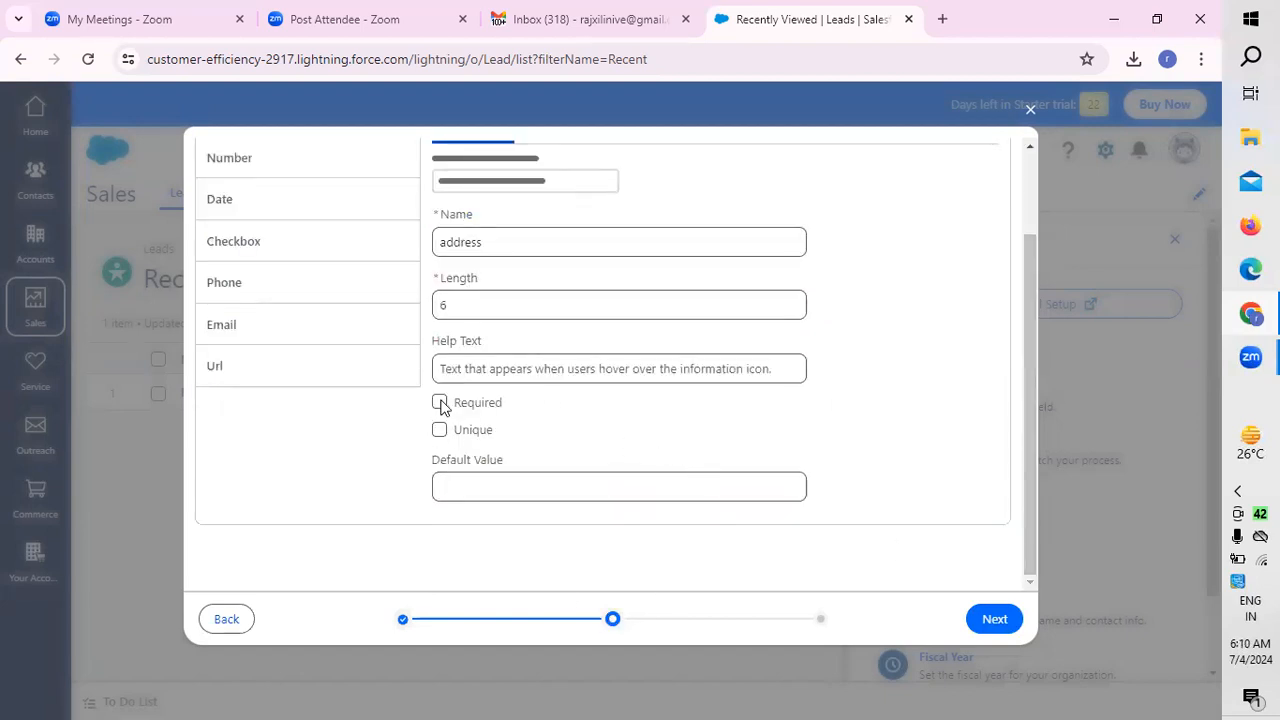
# Step: Mark the address field as unique, set its default value to 5, and proceed to the field review
pyautogui.click(440, 431)
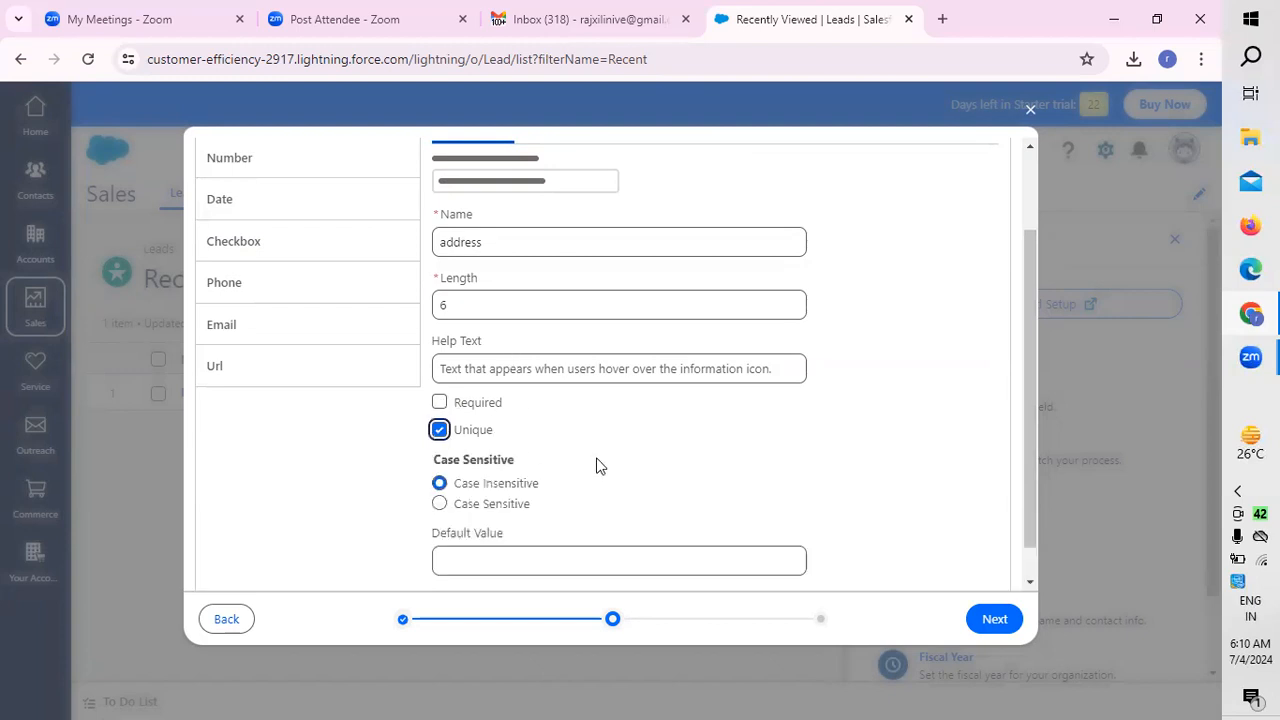
pyautogui.scroll(-2, 600, 465)
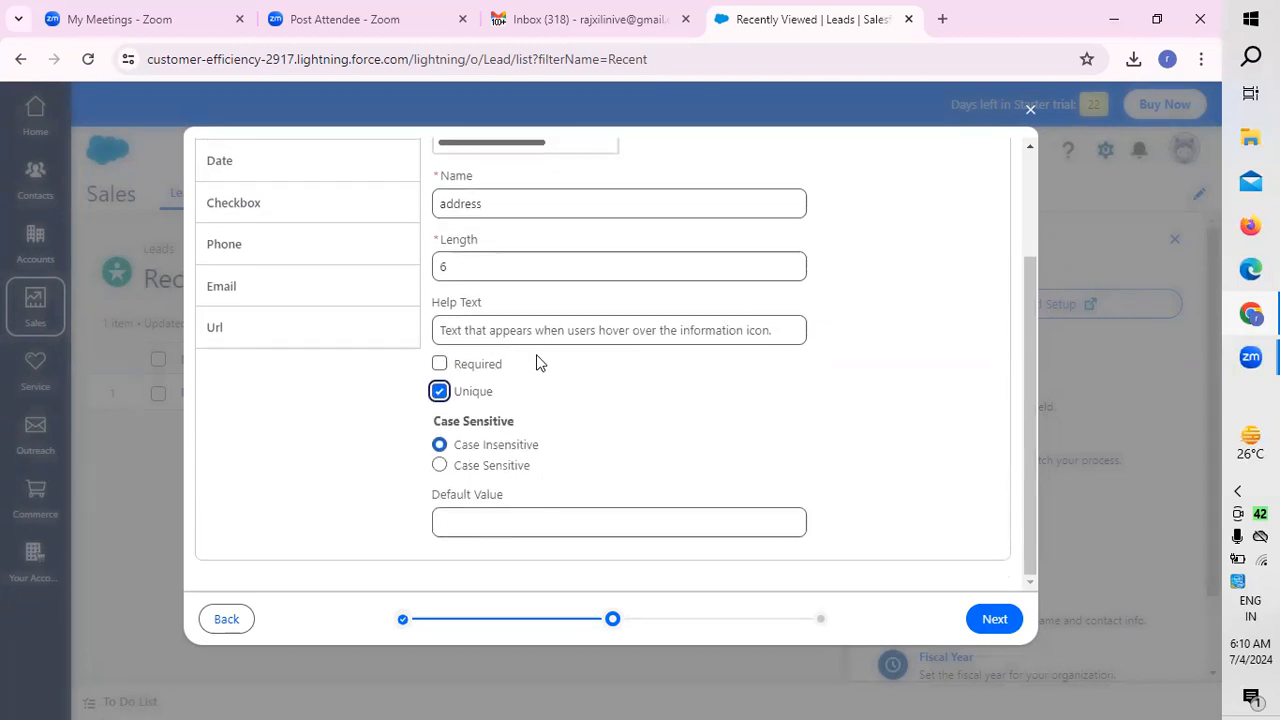
pyautogui.click(562, 520)
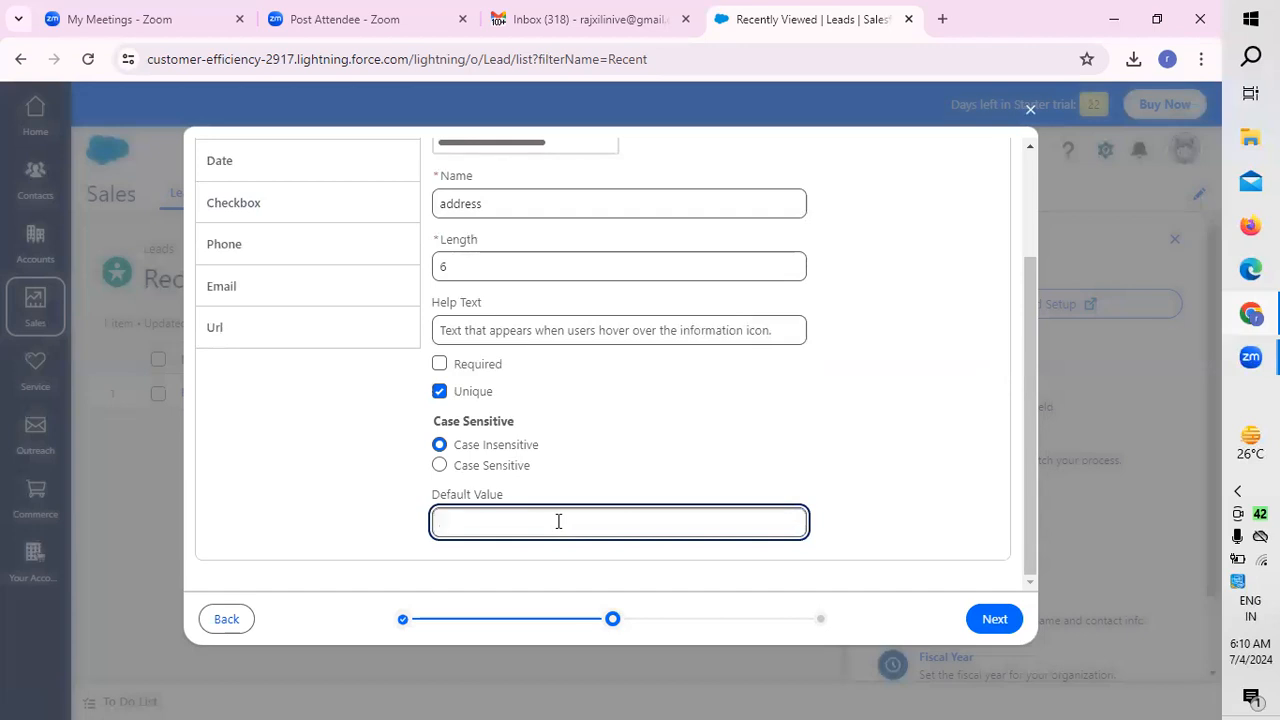
pyautogui.write('5')
pyautogui.click(996, 627)
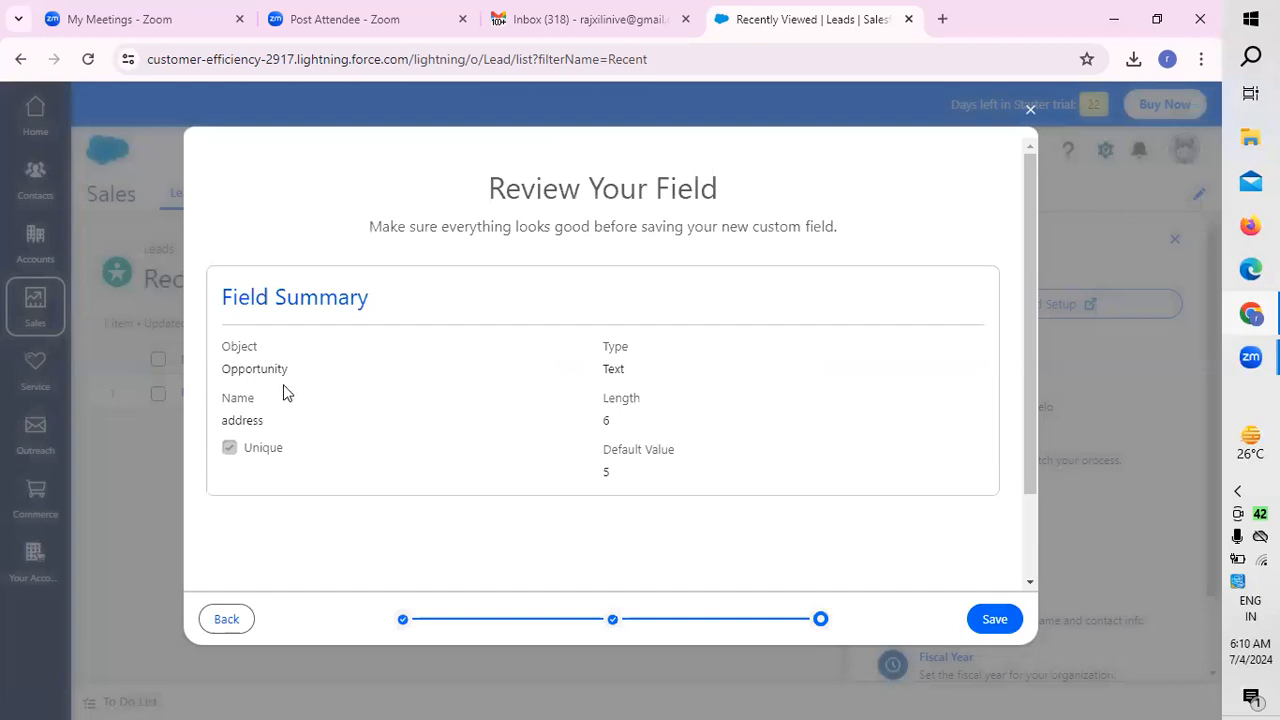
# Step: Review the summary of the address field and save it
pyautogui.scroll(-1, 446, 405)
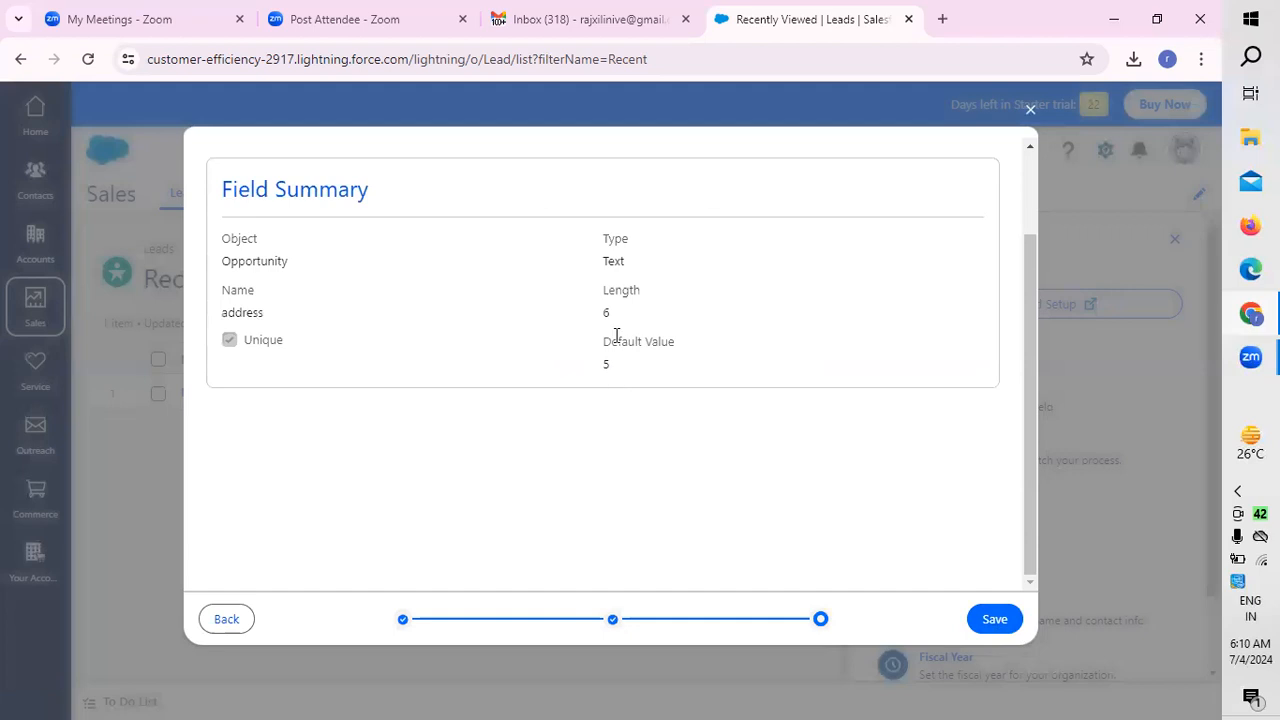
pyautogui.scroll(1, 391, 409)
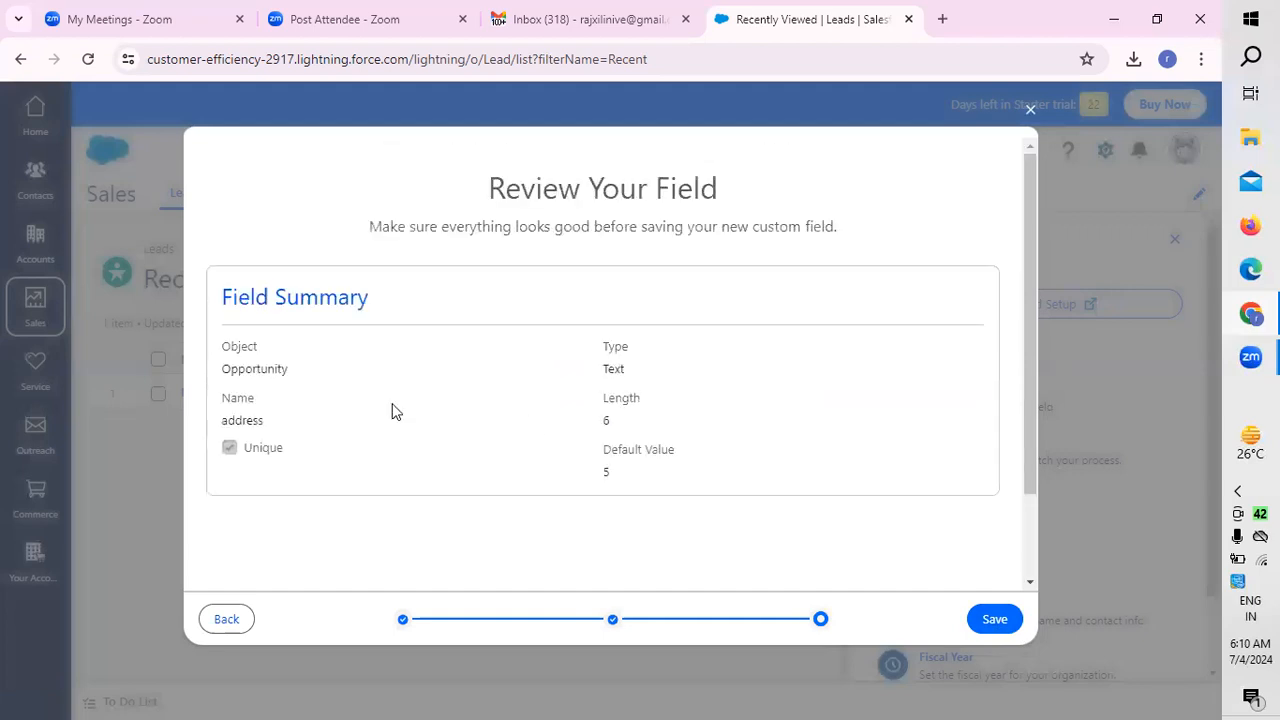
pyautogui.scroll(-1, 790, 486)
pyautogui.click(986, 626)
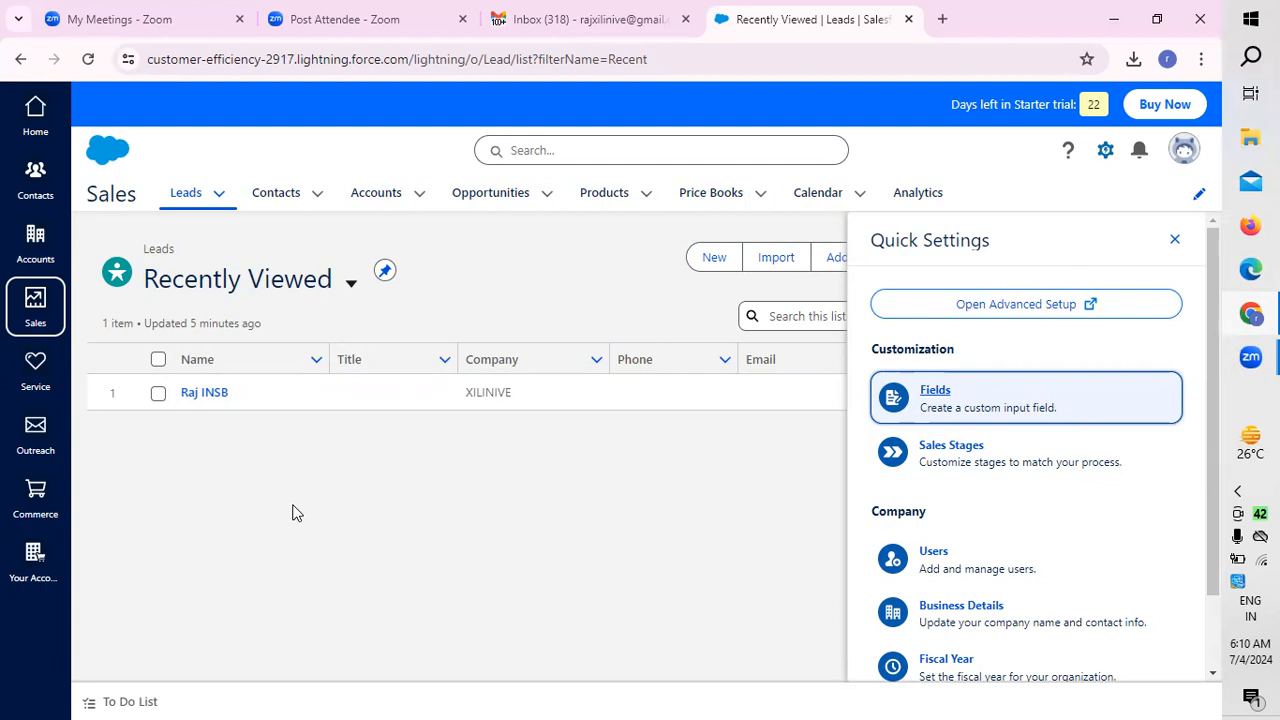
# Step: Start a new custom field for Opportunities with the Long Text Area type and name it "requirement"
pyautogui.click(944, 398)
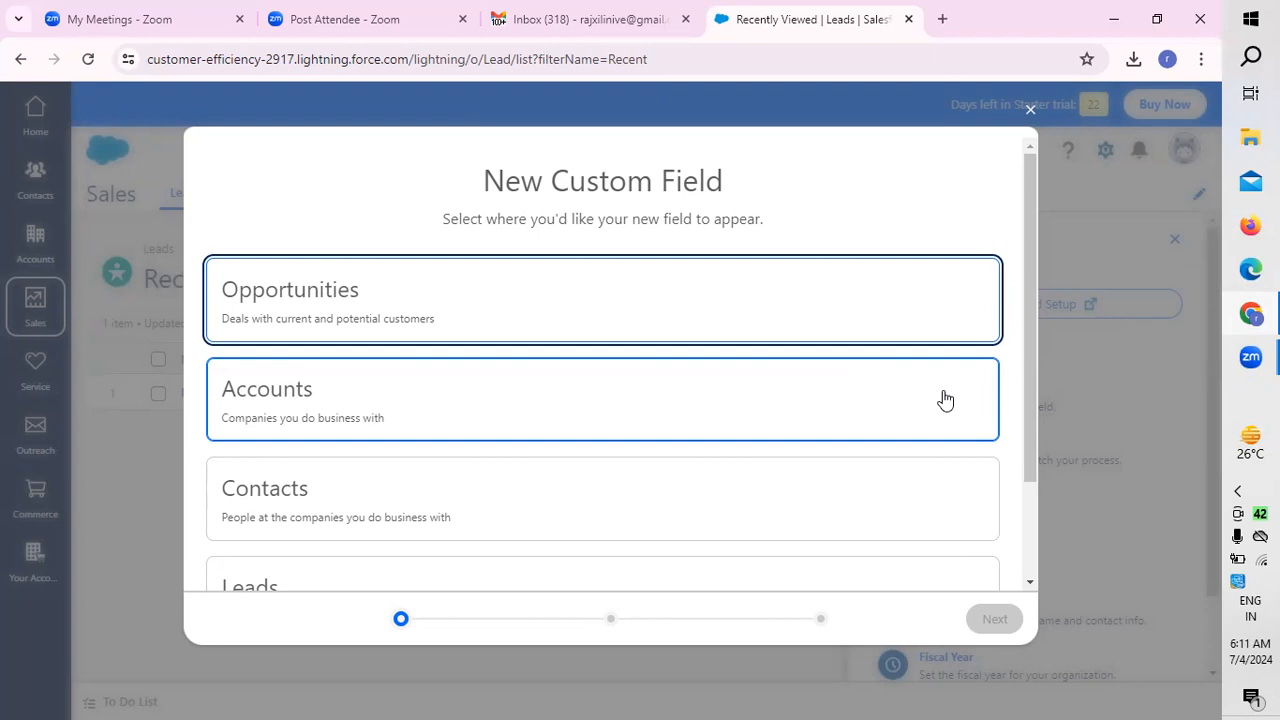
pyautogui.click(418, 318)
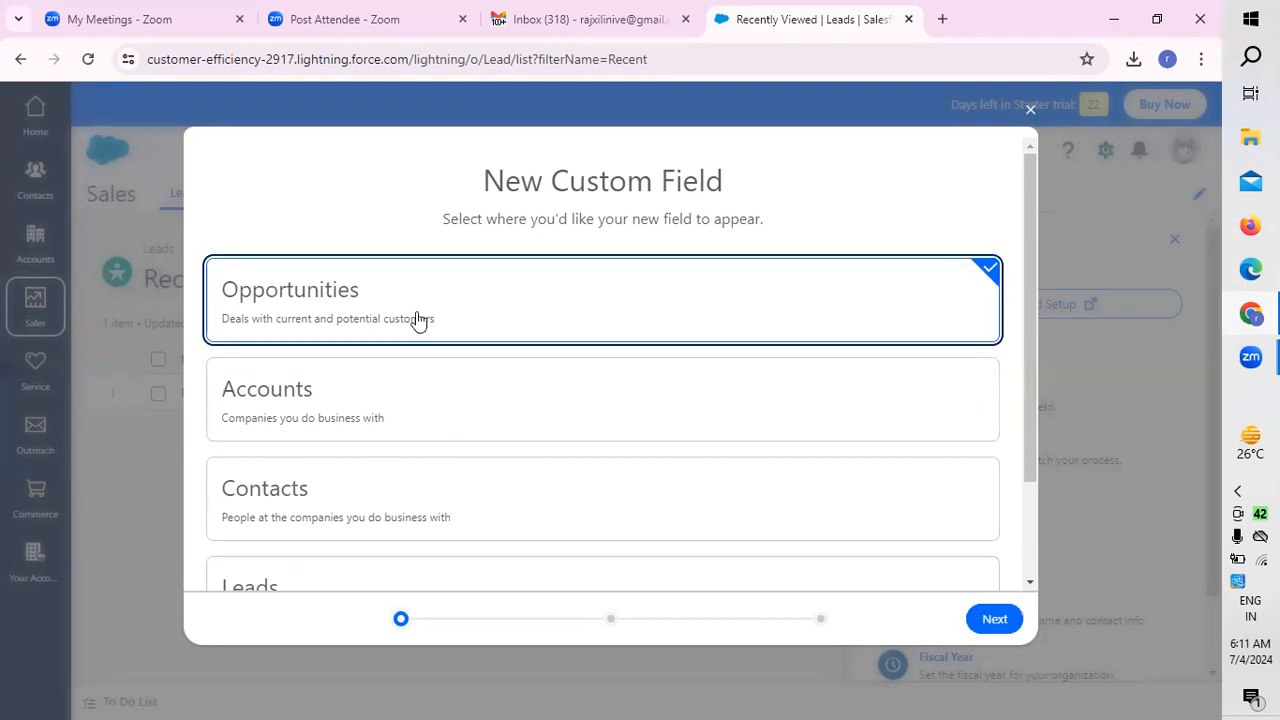
pyautogui.click(1012, 618)
pyautogui.click(563, 238)
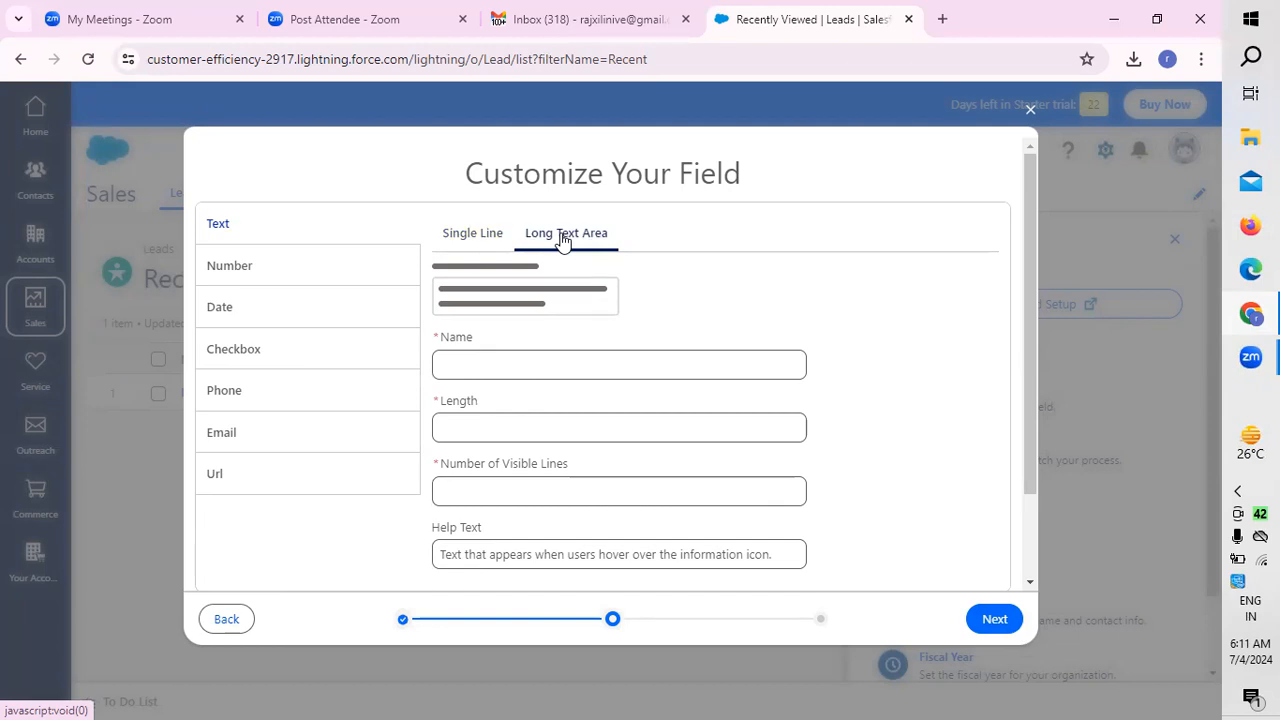
pyautogui.click(526, 362)
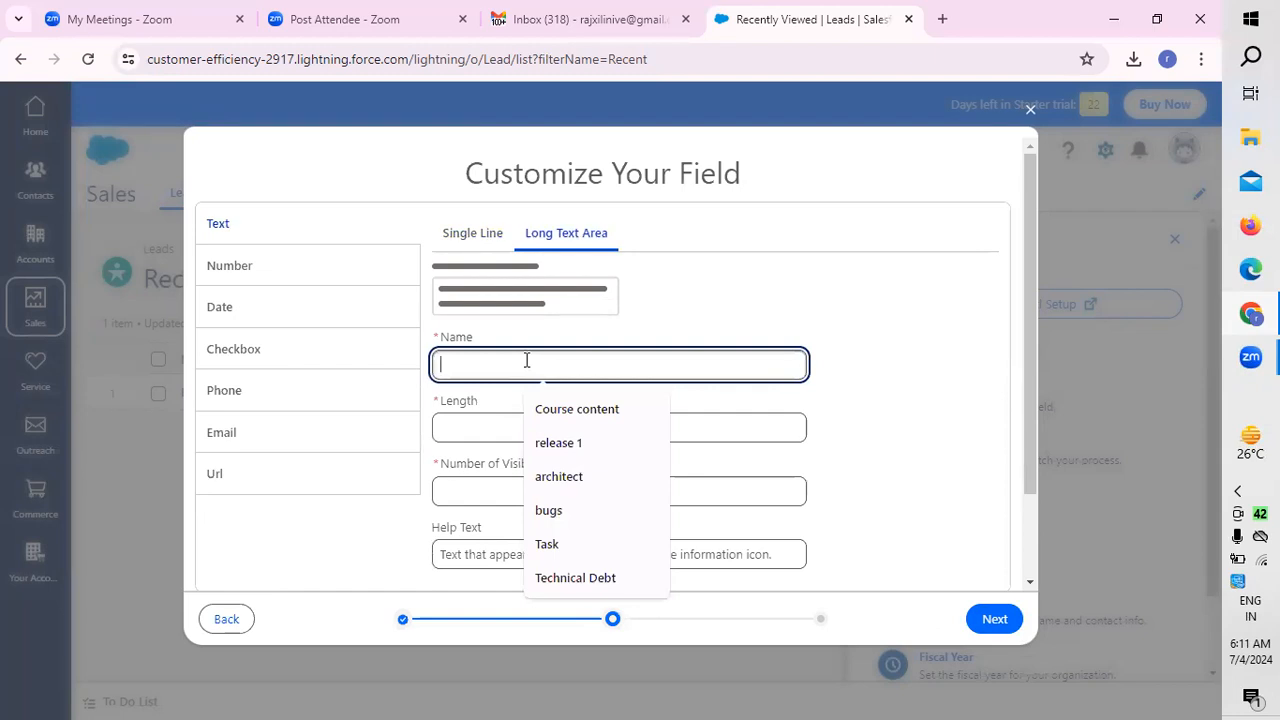
pyautogui.write('requirement')
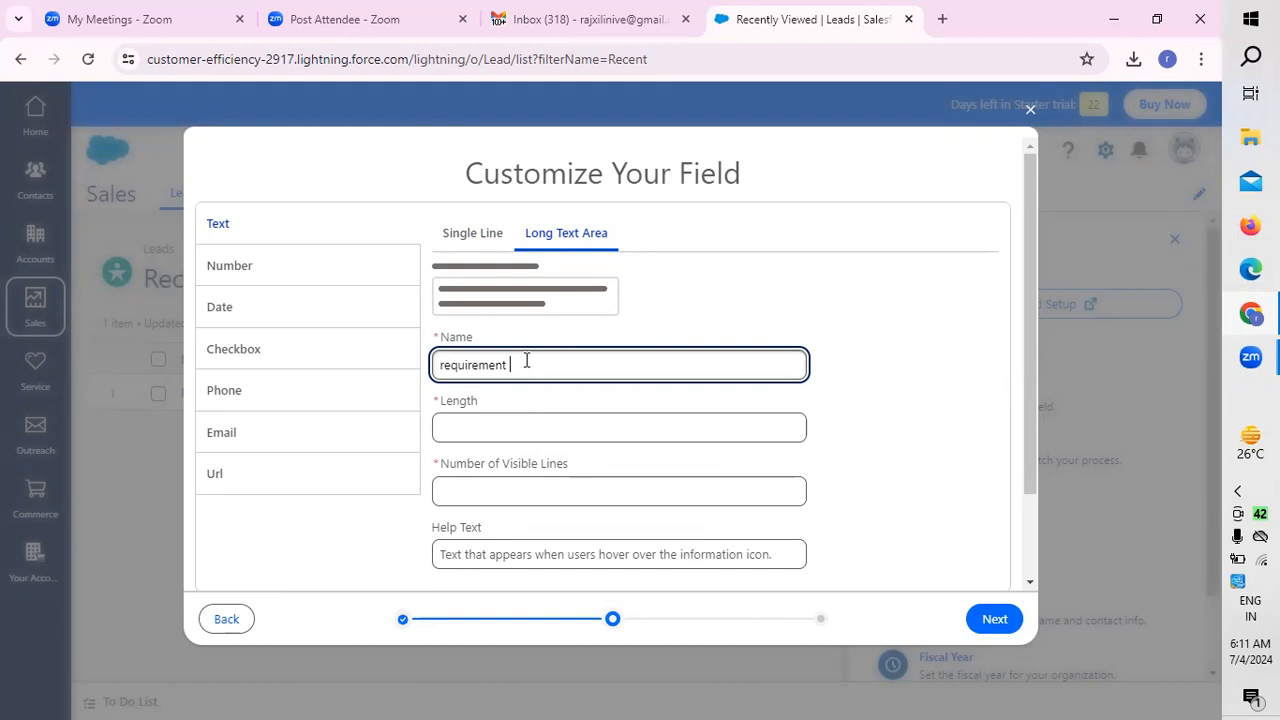
# Step: Try to set the length of the requirement field to 24
pyautogui.click(473, 426)
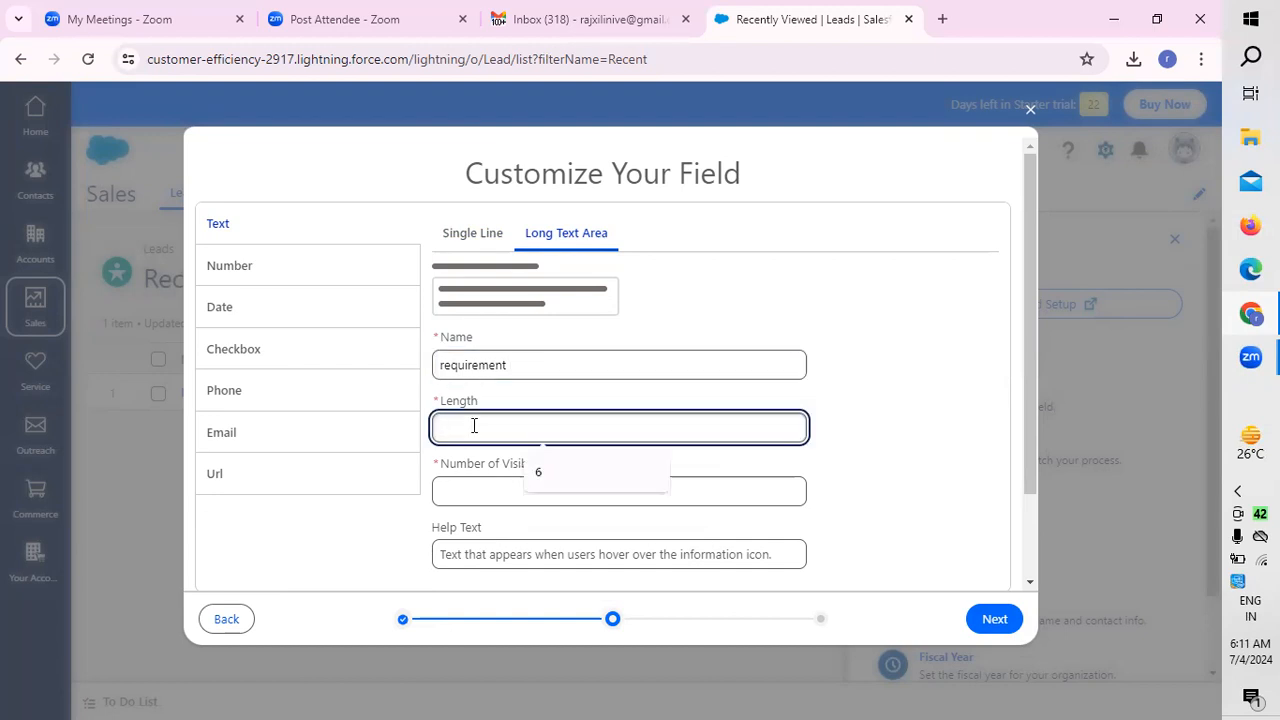
pyautogui.write('24')
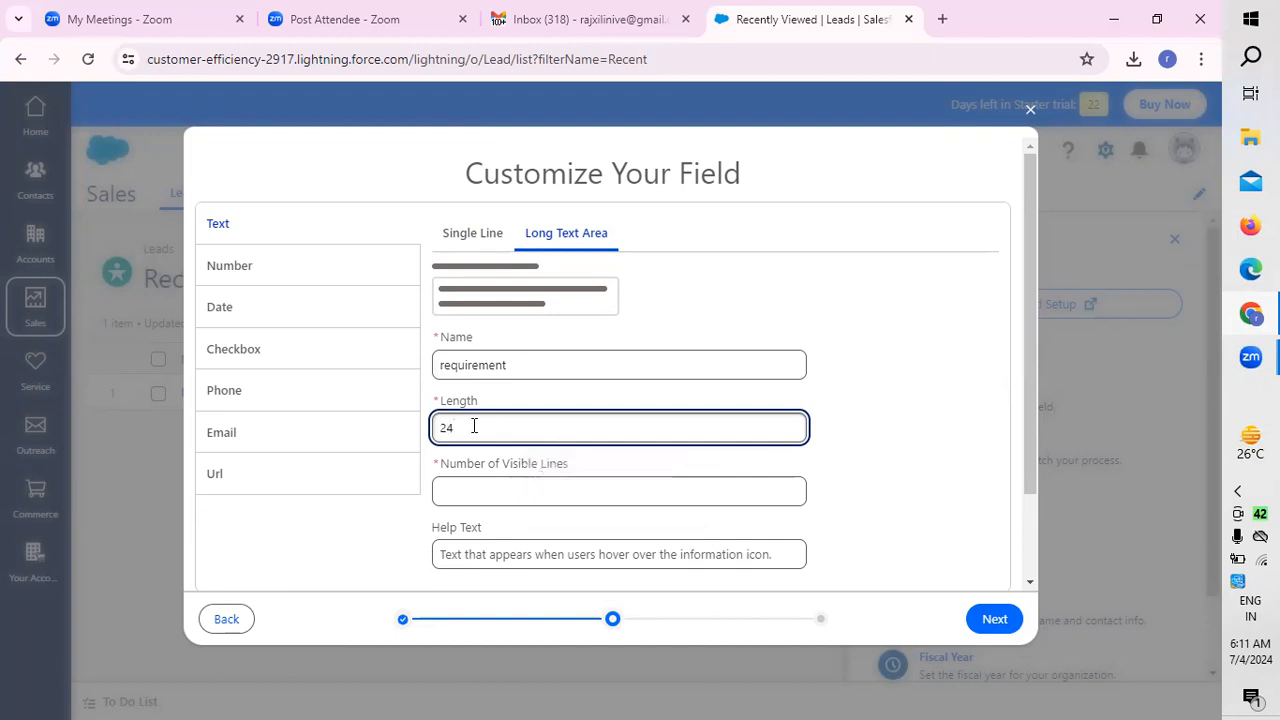
pyautogui.click(487, 492)
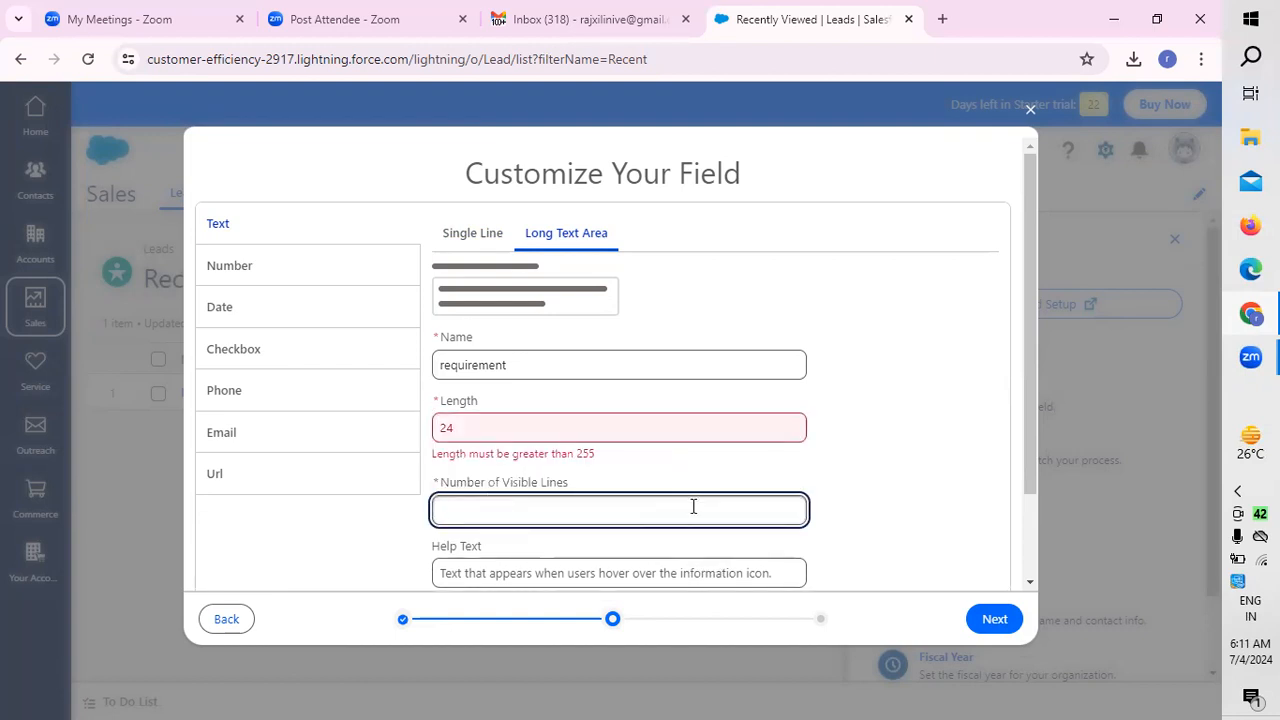
# Step: Set the length of the requirement field to 267
pyautogui.click(477, 427)
pyautogui.press('BackSpace')
pyautogui.press('BackSpace')
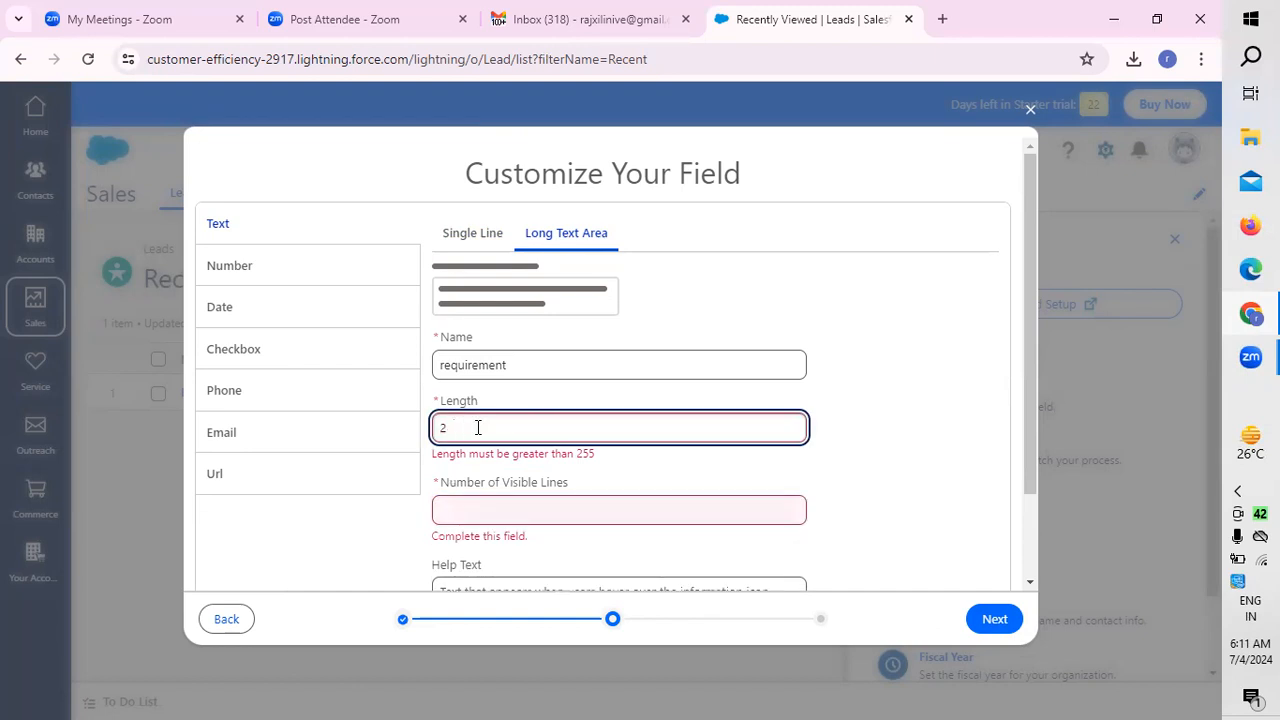
pyautogui.write('267')
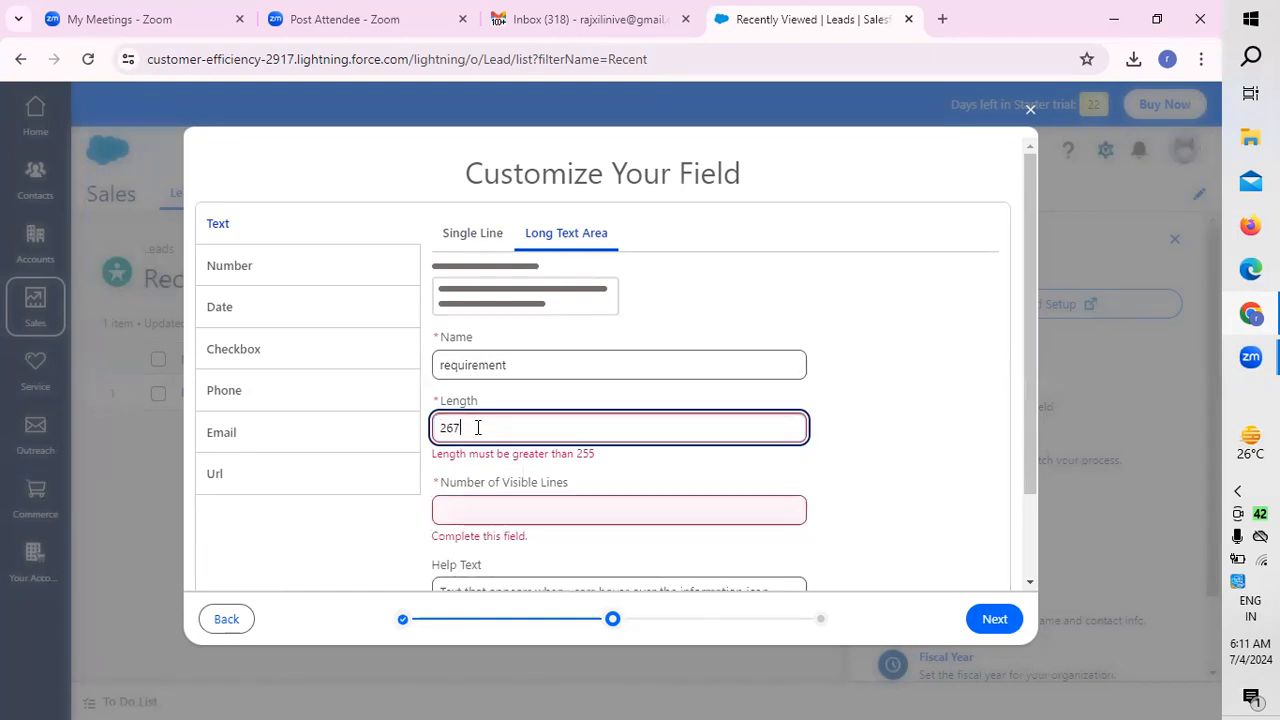
# Step: Set the number of visible lines to 3 for the requirement field, leave the help text empty, and save the field
pyautogui.click(509, 507)
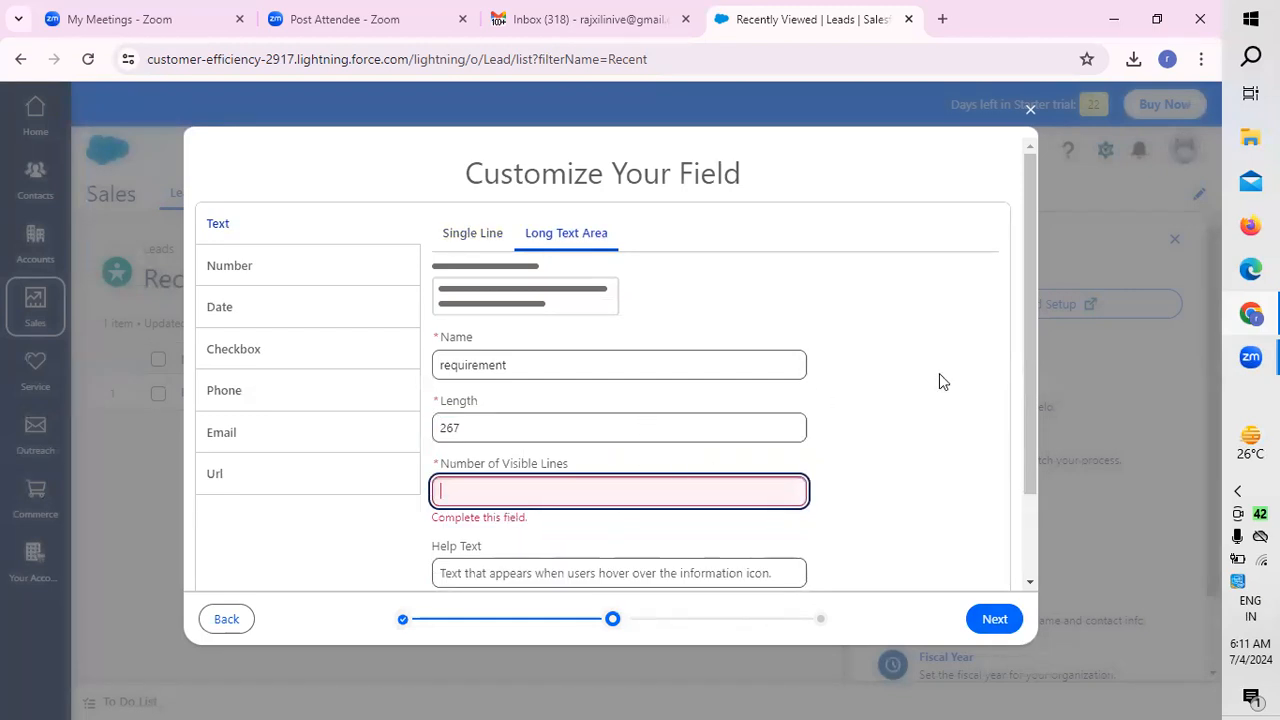
pyautogui.scroll(-1, 926, 372)
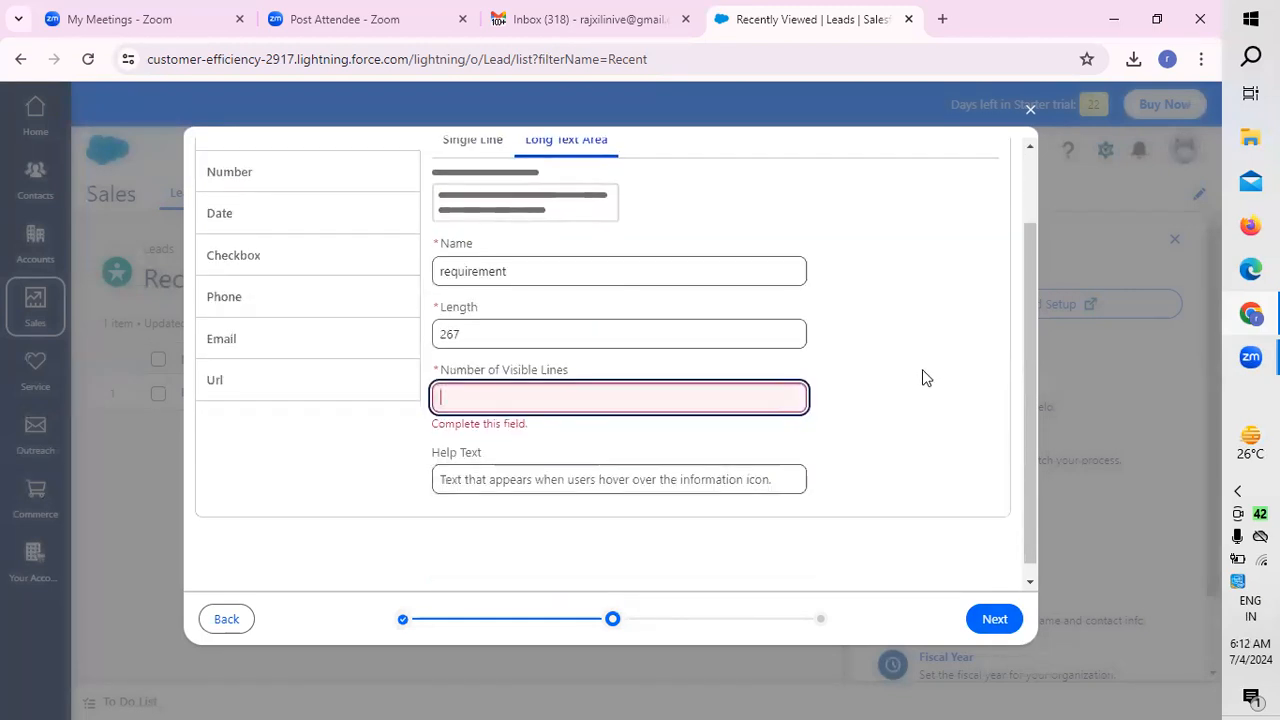
pyautogui.write('3')
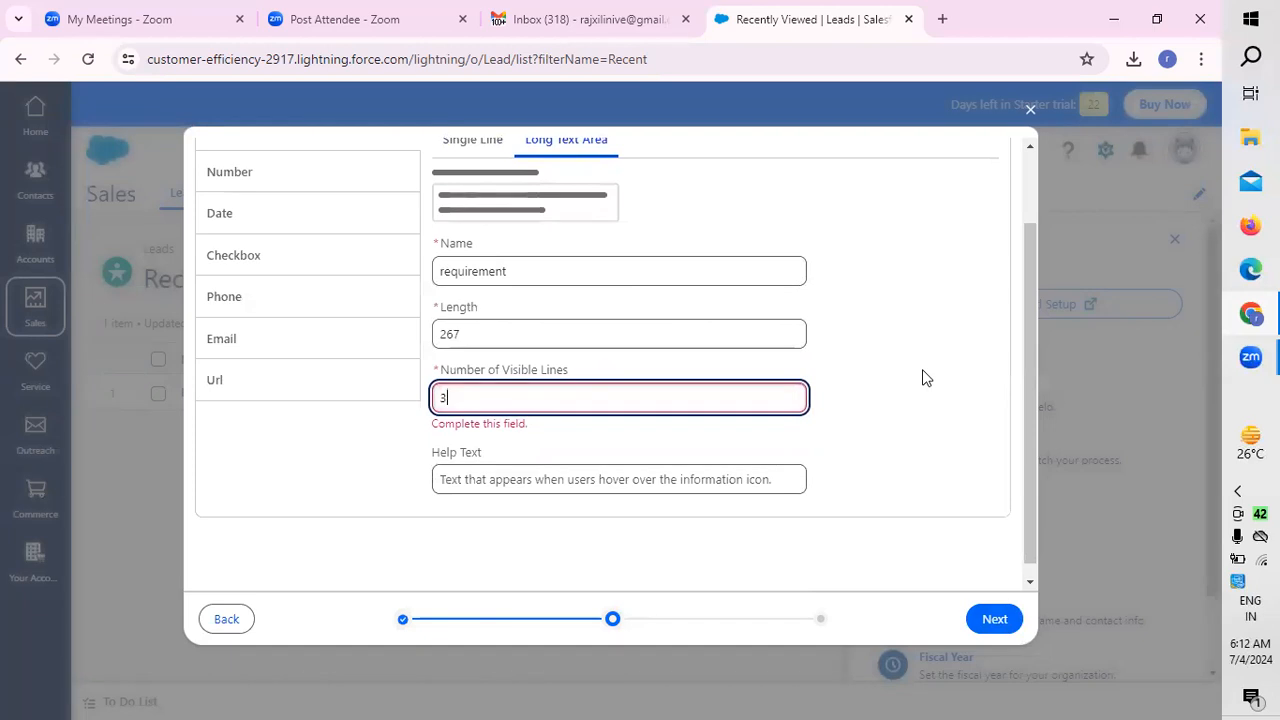
pyautogui.click(584, 481)
pyautogui.scroll(-1, 930, 420)
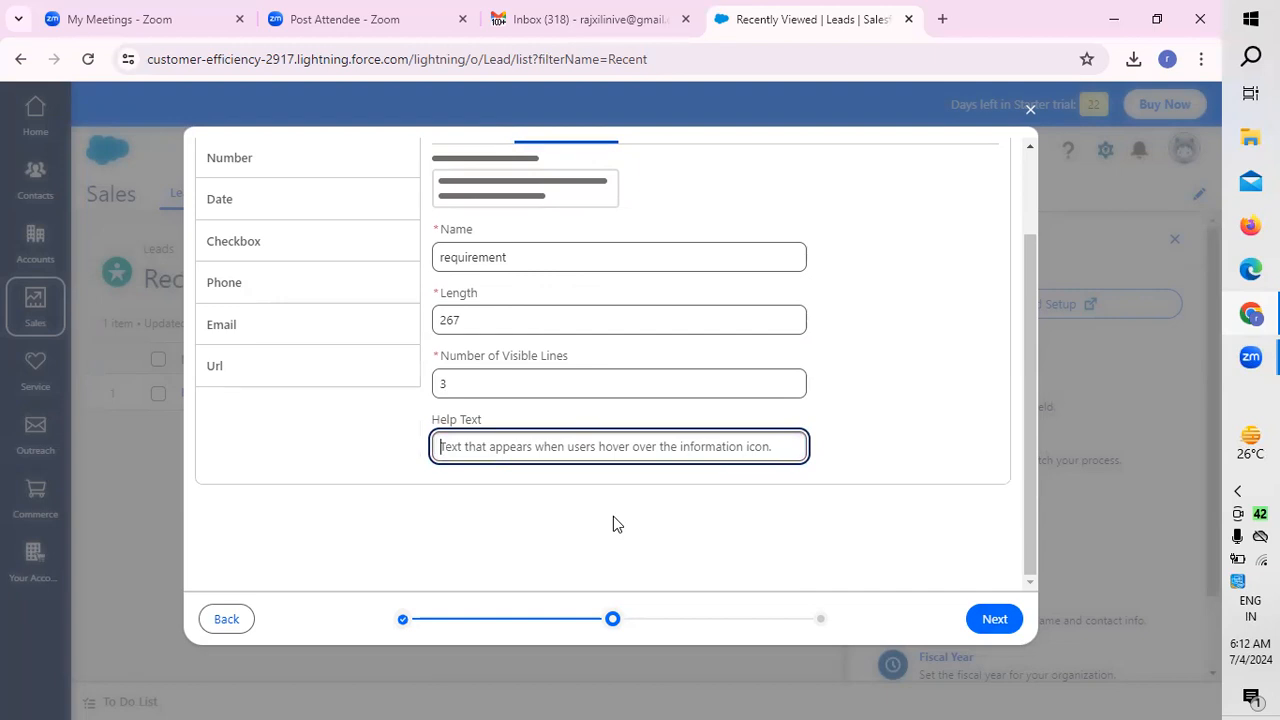
pyautogui.scroll(1, 883, 465)
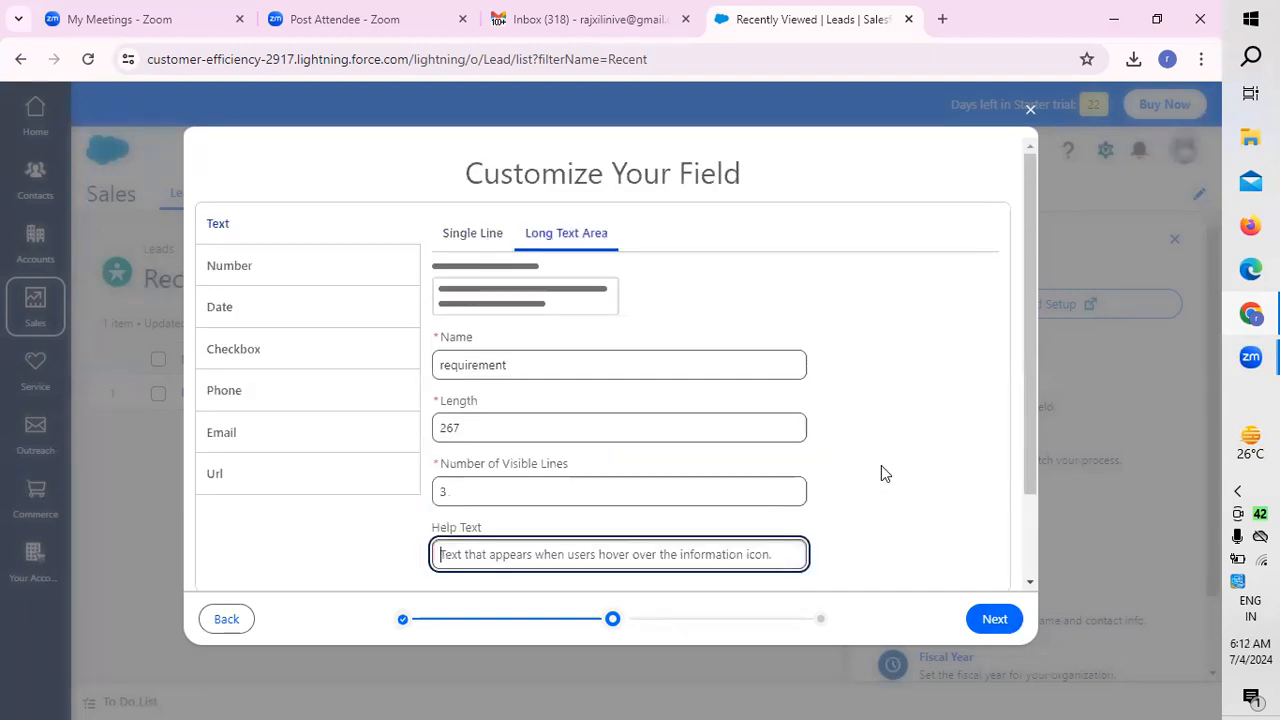
pyautogui.scroll(-1, 881, 465)
pyautogui.click(995, 619)
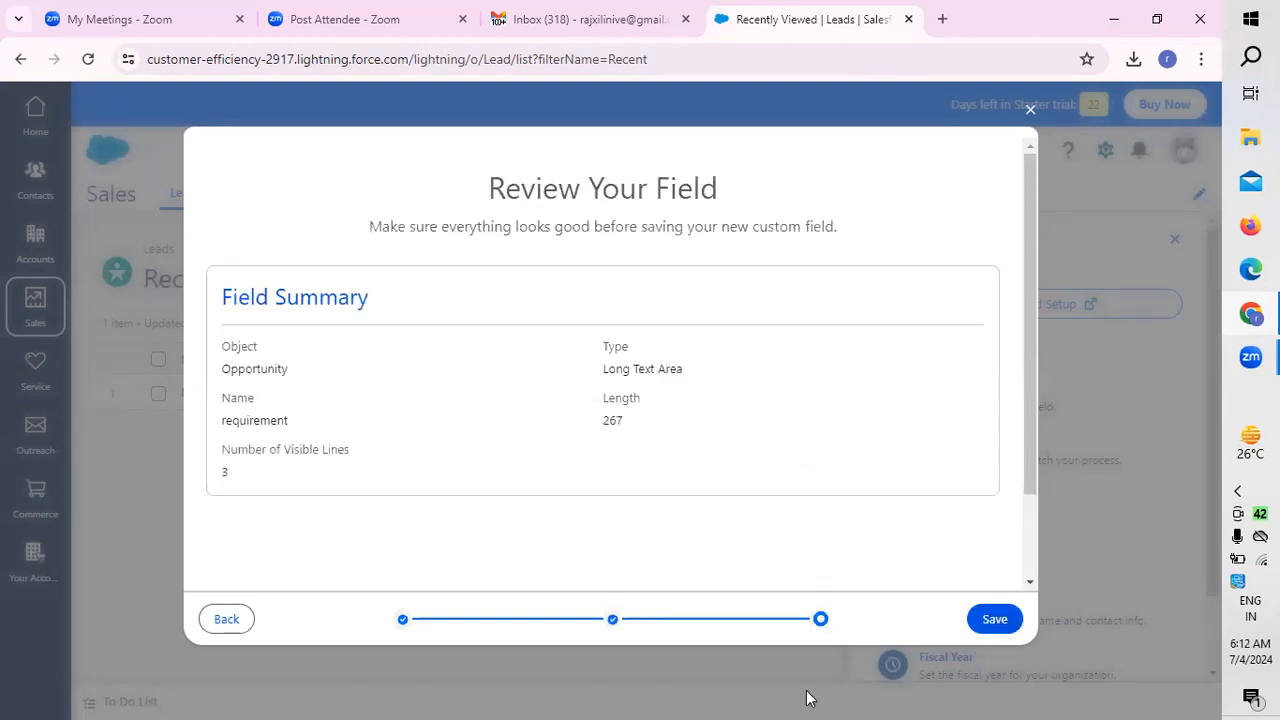
pyautogui.click(989, 619)
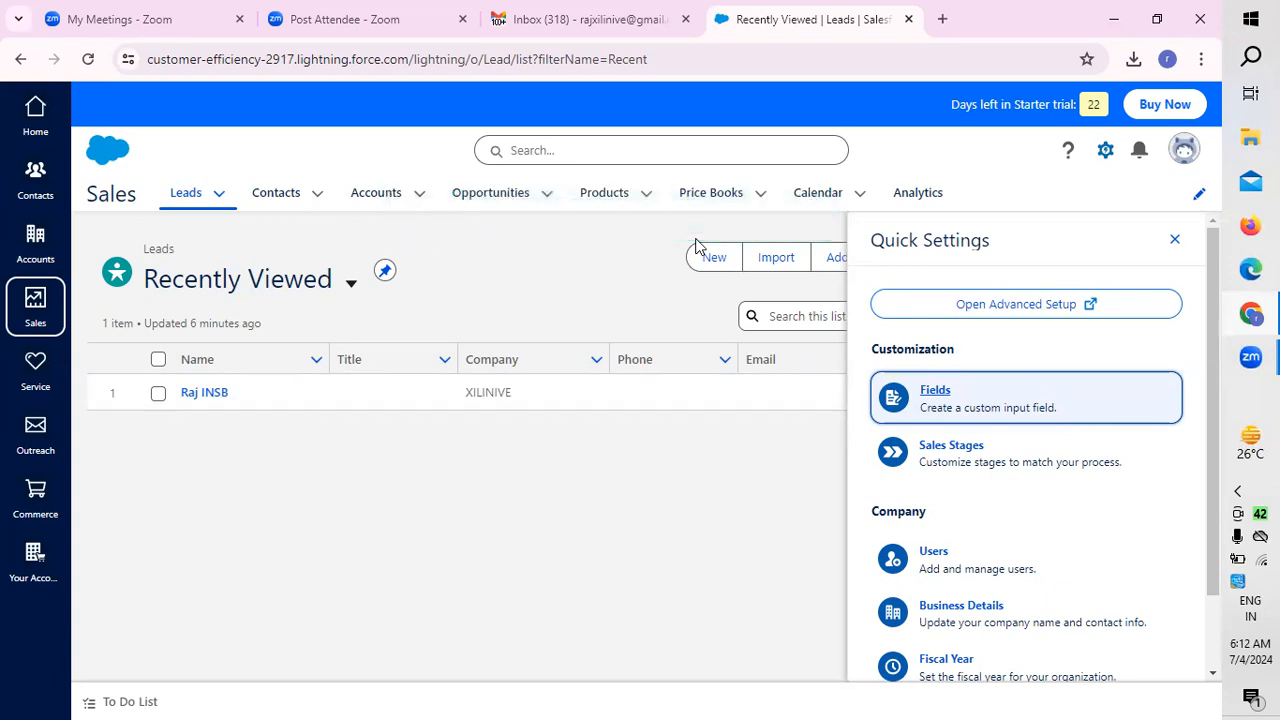
# Step: Start another custom field for Opportunities and choose the Number field type
pyautogui.click(950, 399)
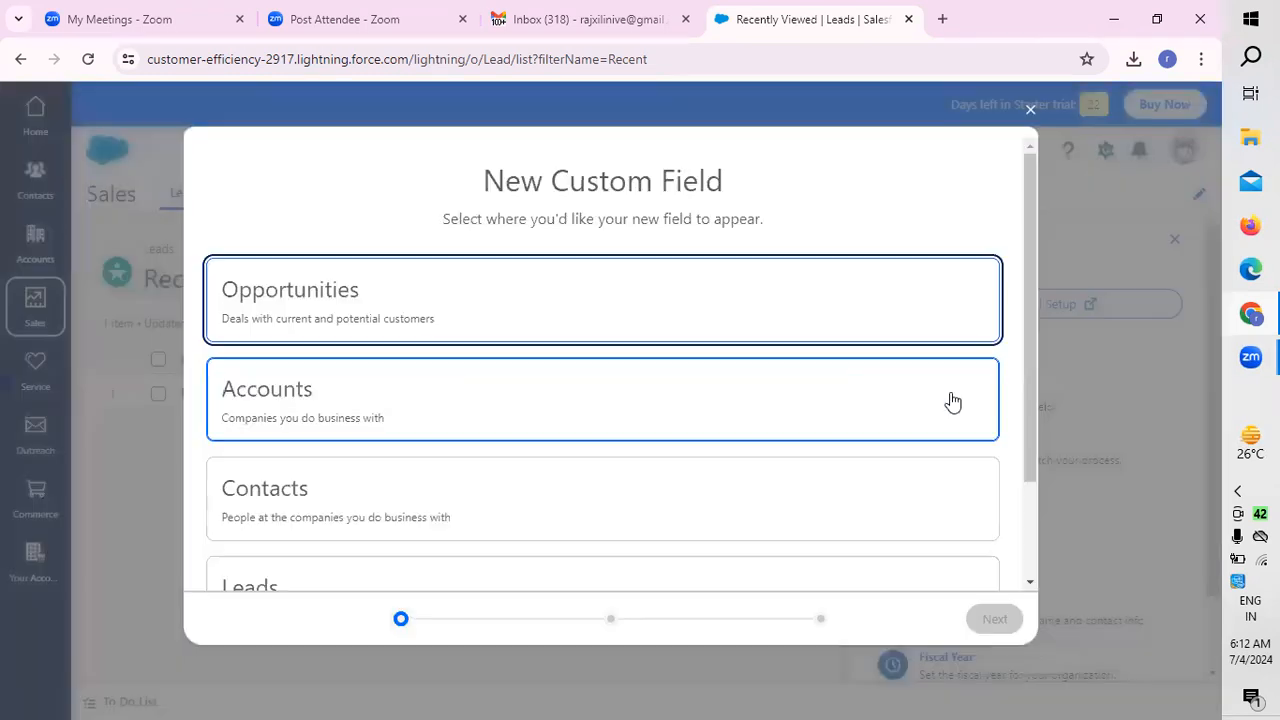
pyautogui.click(297, 313)
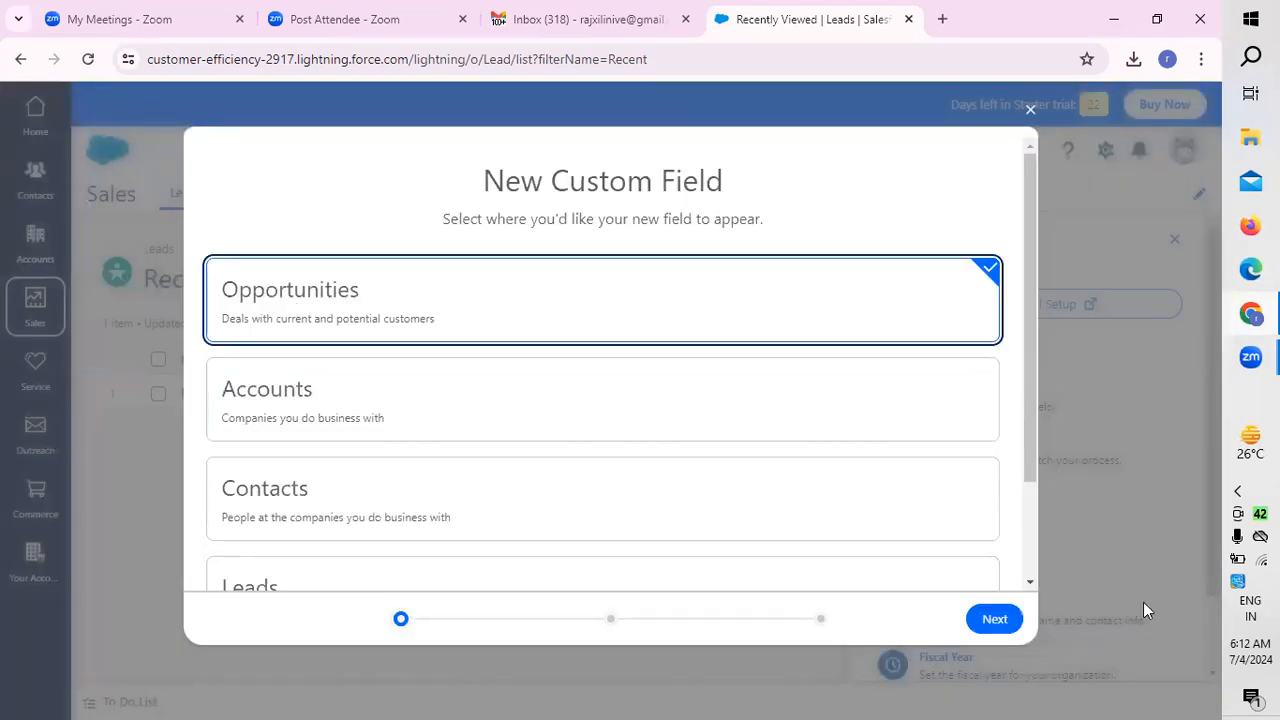
pyautogui.click(1002, 628)
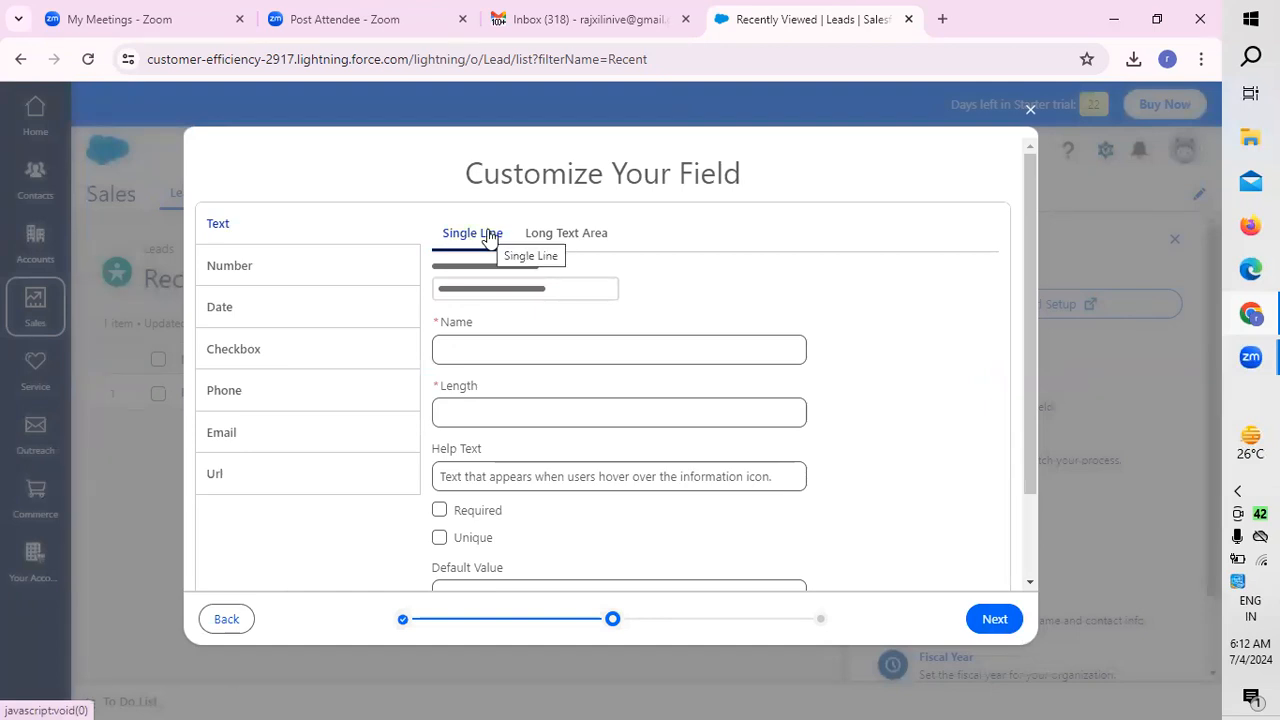
pyautogui.click(229, 268)
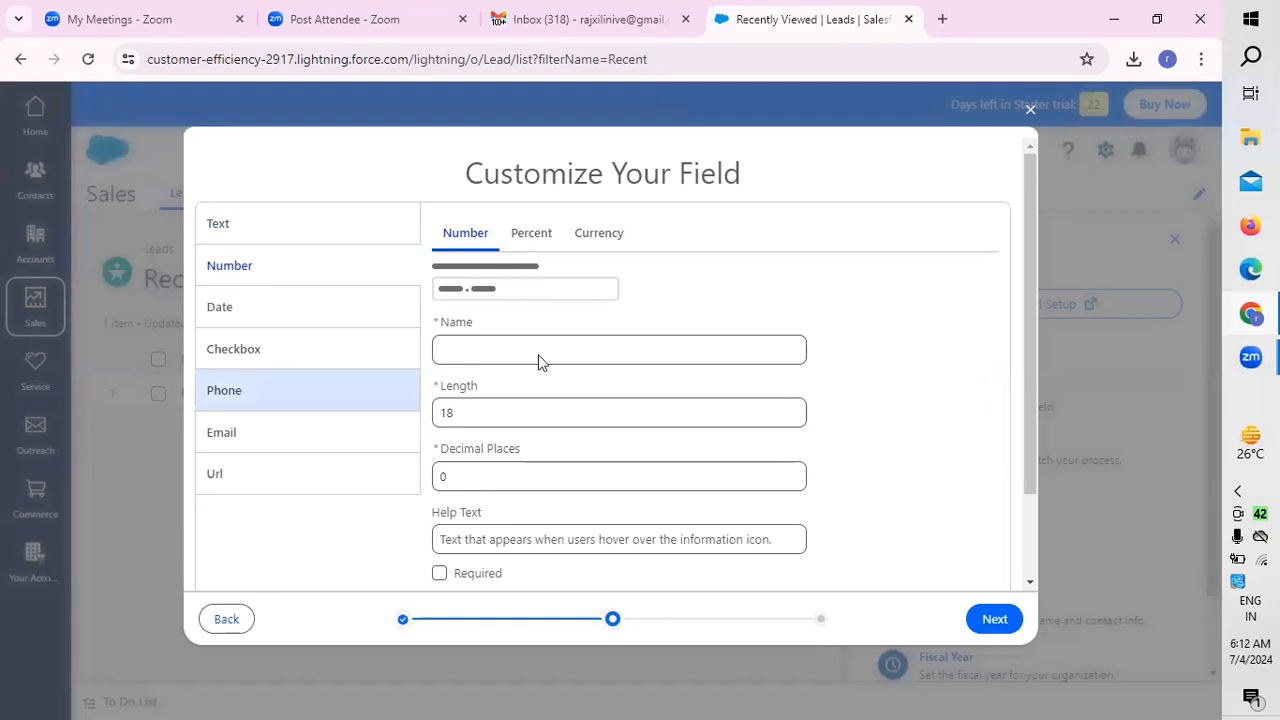
# Step: Compare the settings of the Number, Percent and Currency variants of the number field
pyautogui.click(545, 240)
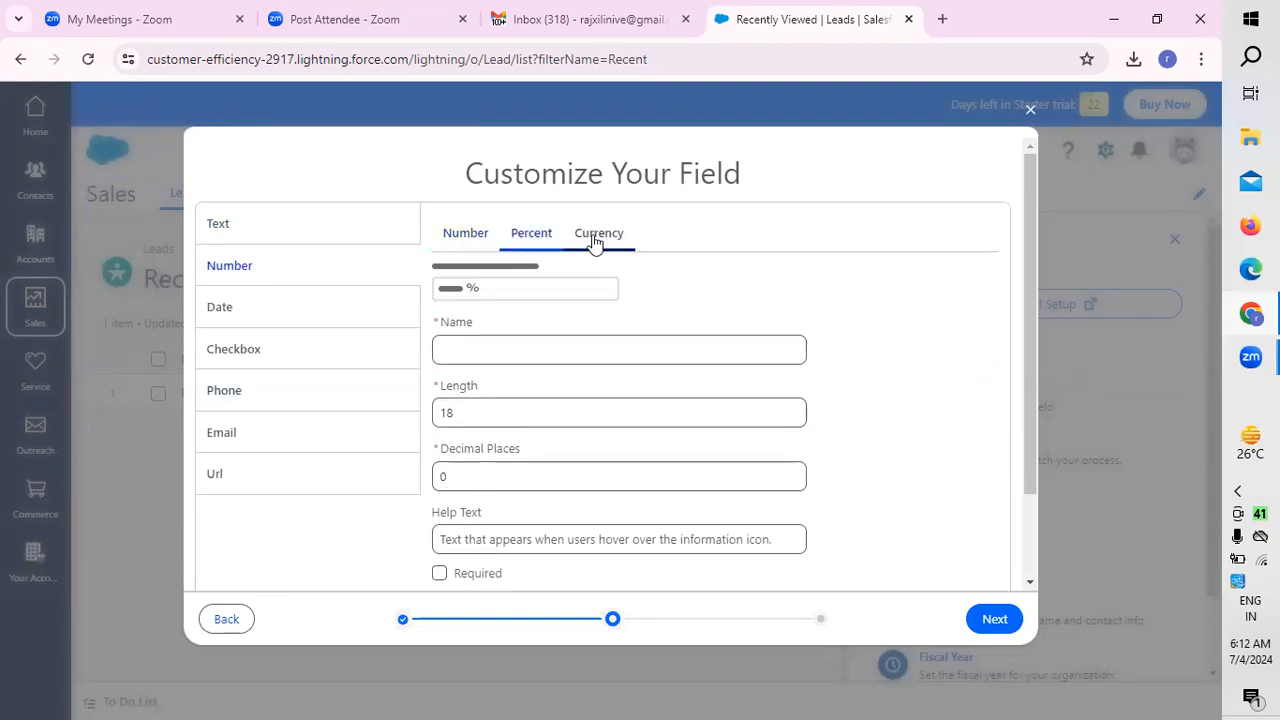
pyautogui.click(598, 240)
pyautogui.click(464, 240)
pyautogui.click(615, 247)
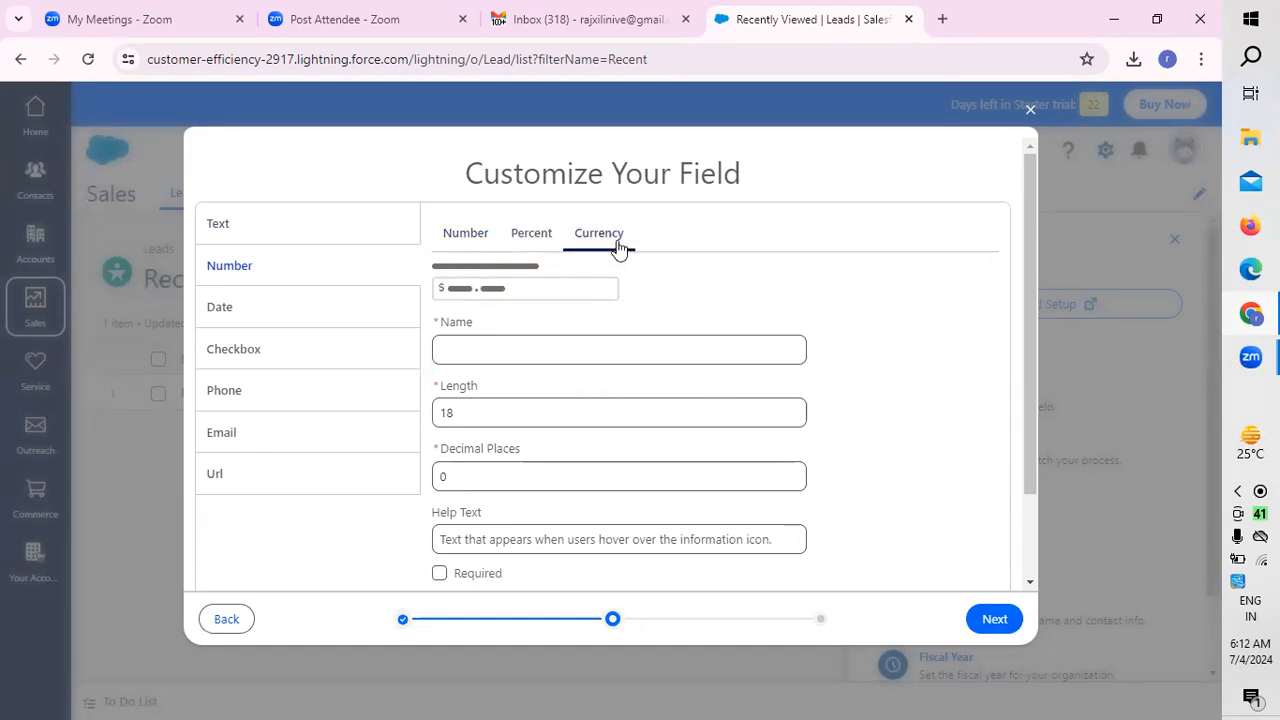
pyautogui.click(447, 238)
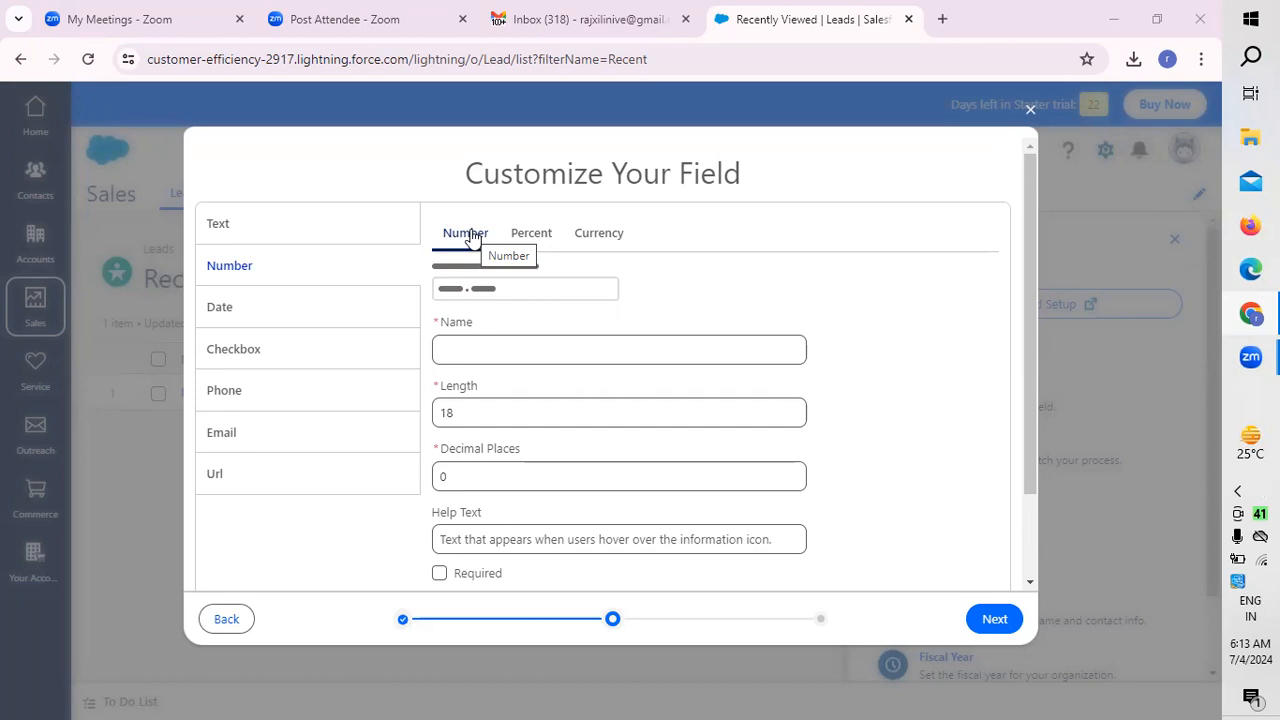
pyautogui.click(596, 244)
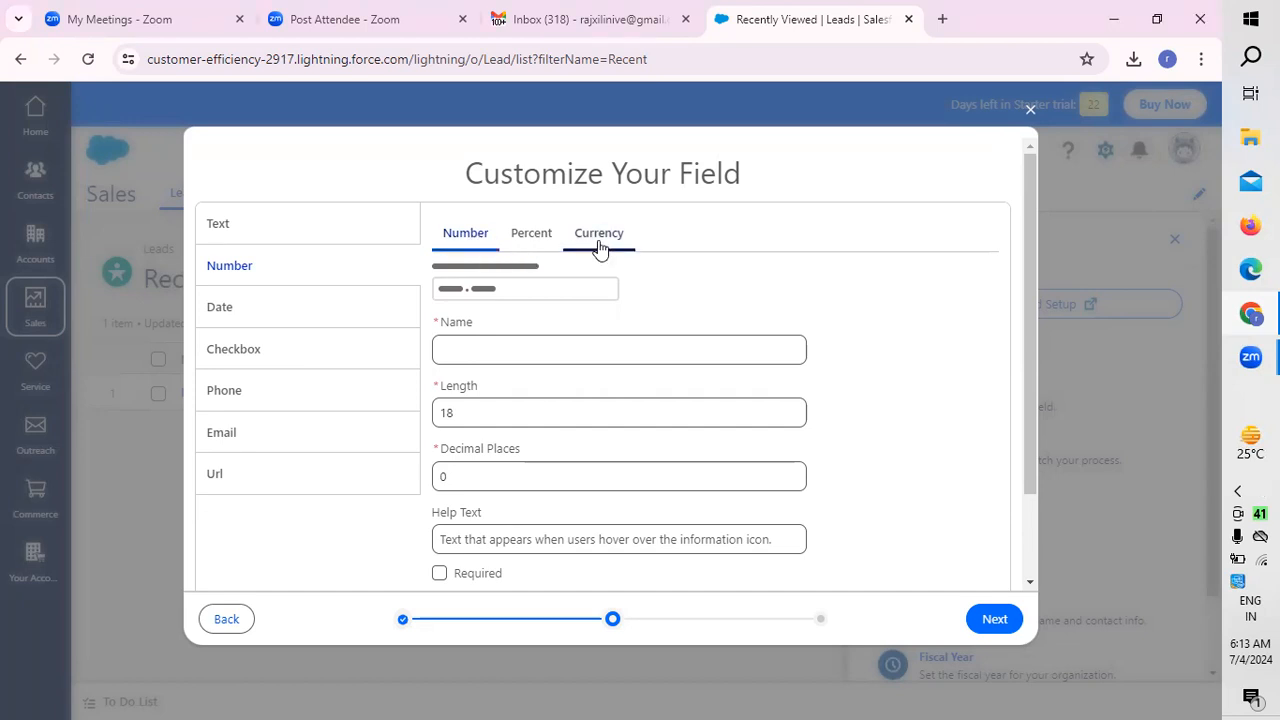
pyautogui.click(518, 238)
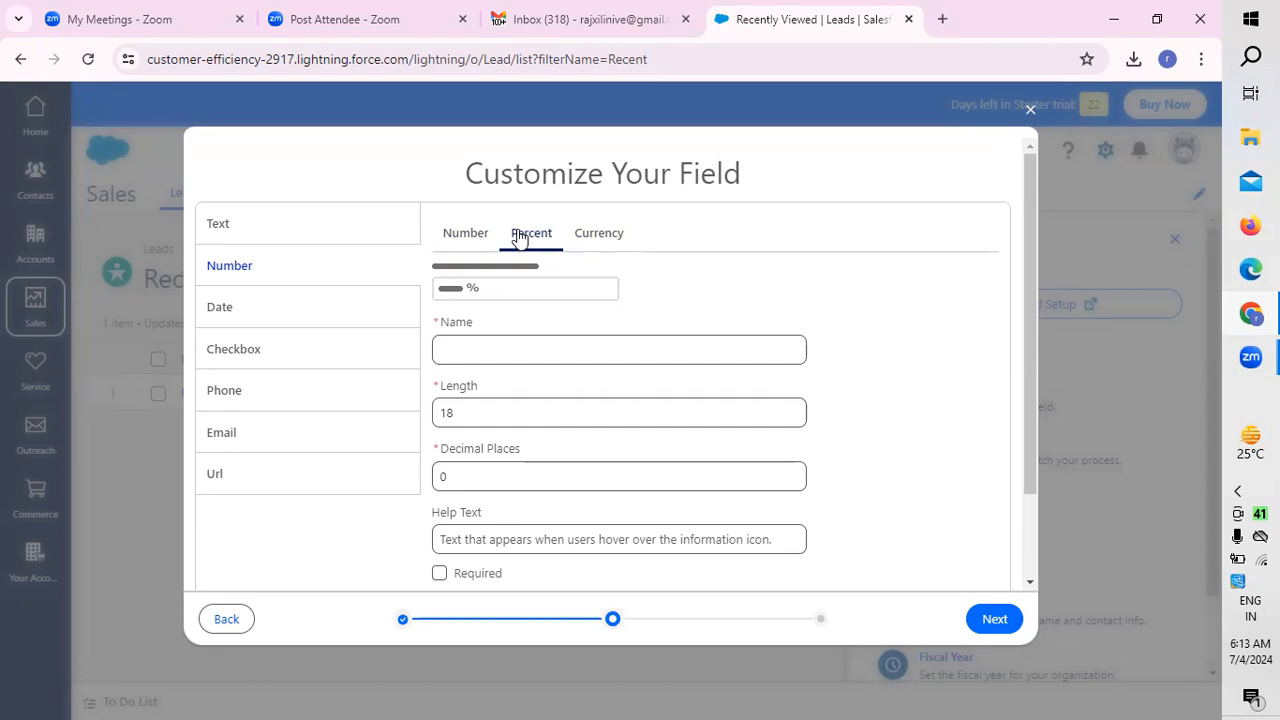
# Step: Choose the plain Number variant and name the new field "cost"
pyautogui.click(480, 235)
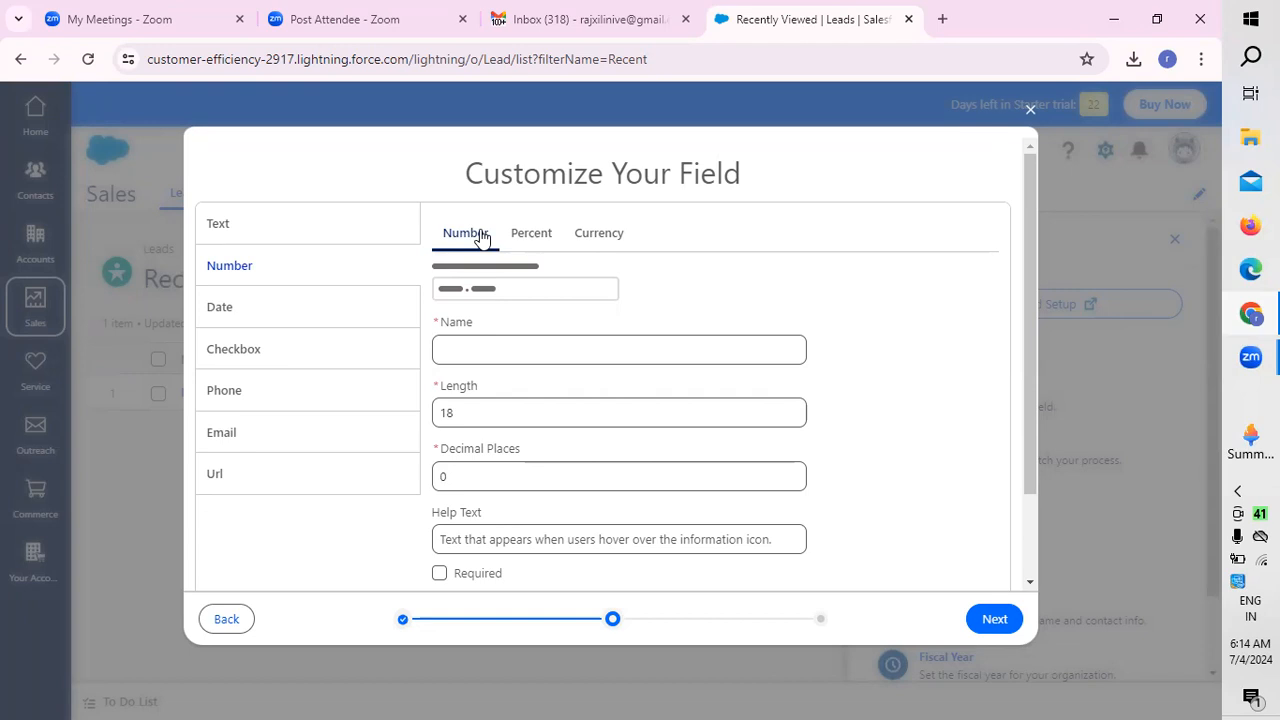
pyautogui.click(498, 352)
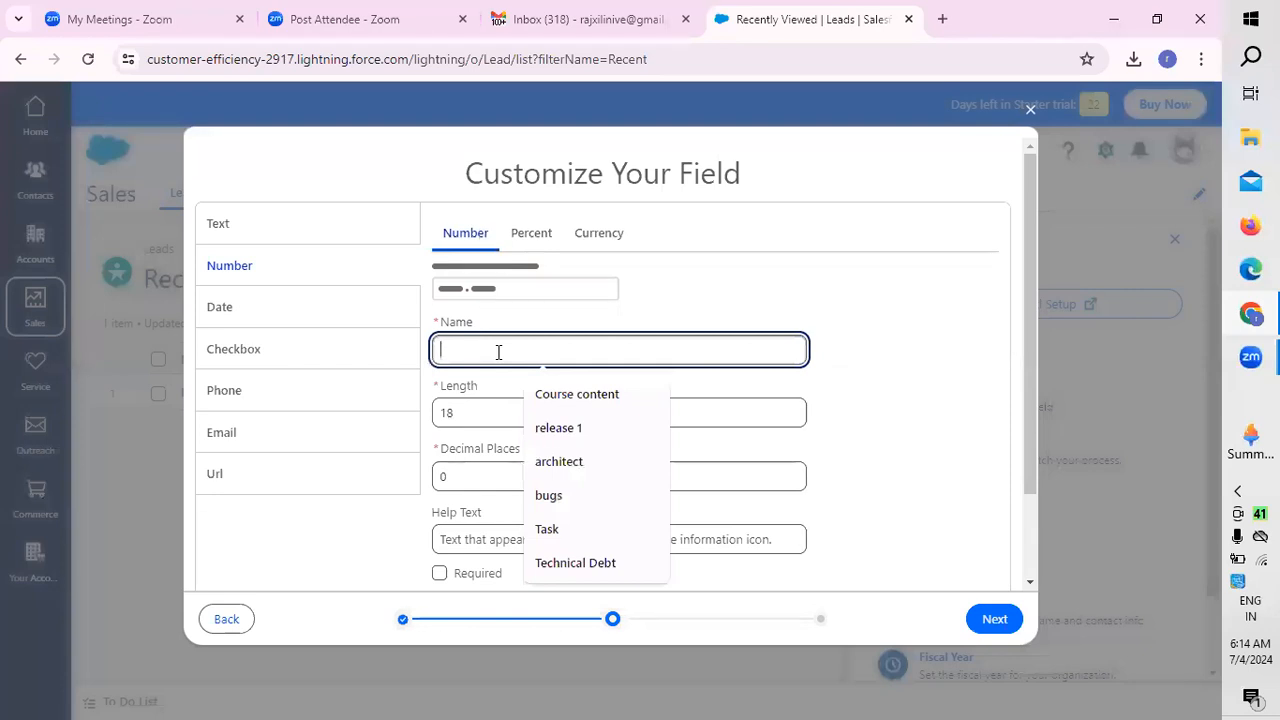
pyautogui.write('cost')
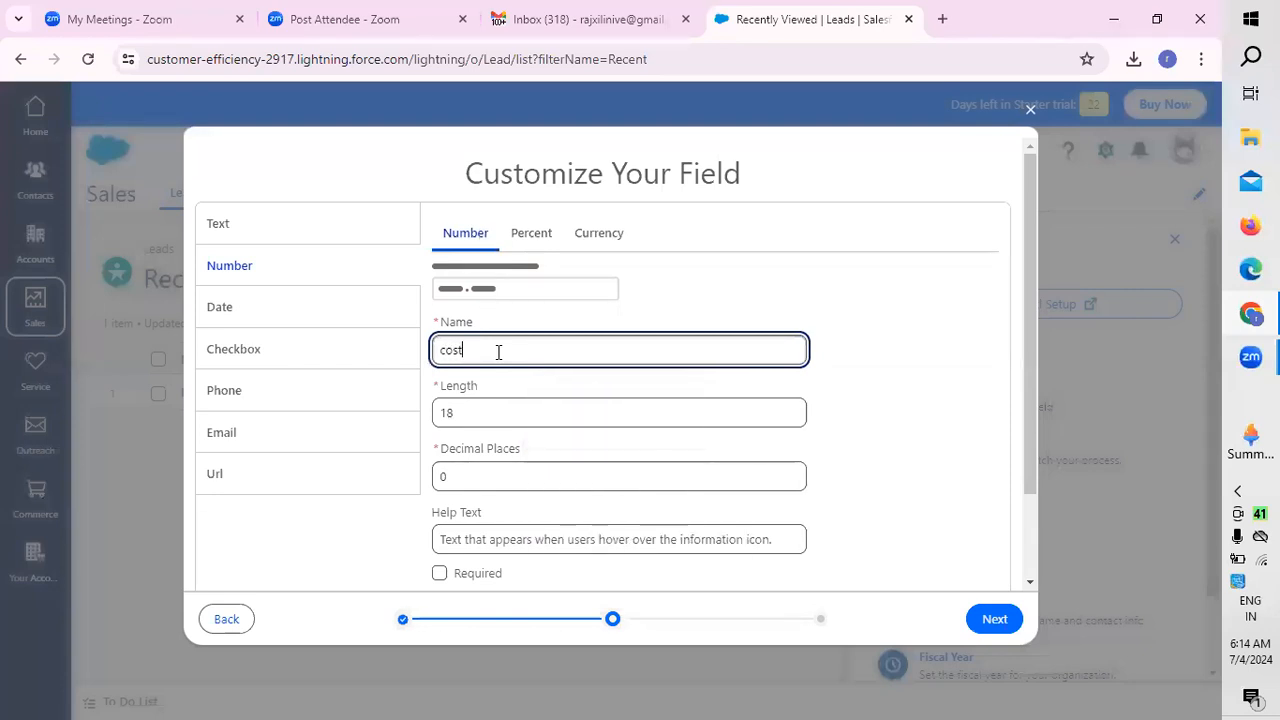
pyautogui.click(481, 423)
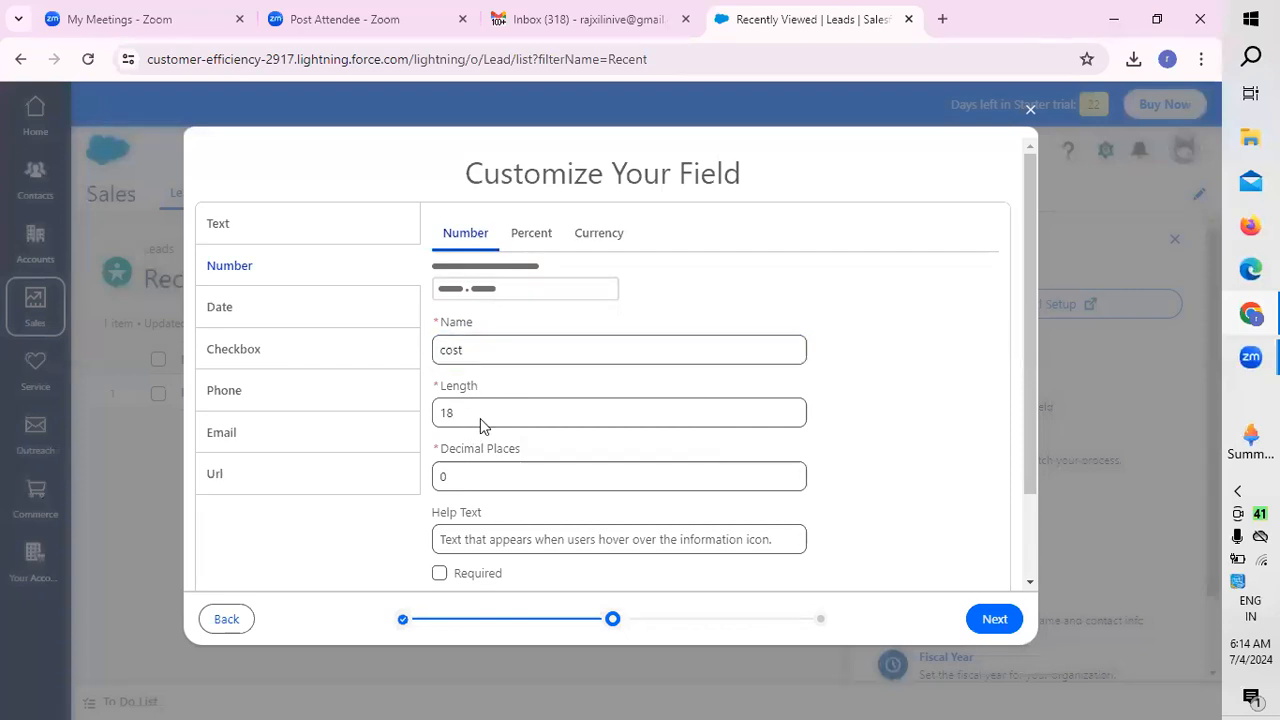
# Step: Set the cost field's decimal places to 2, mark it as unique, and try to continue to the review
pyautogui.click(489, 473)
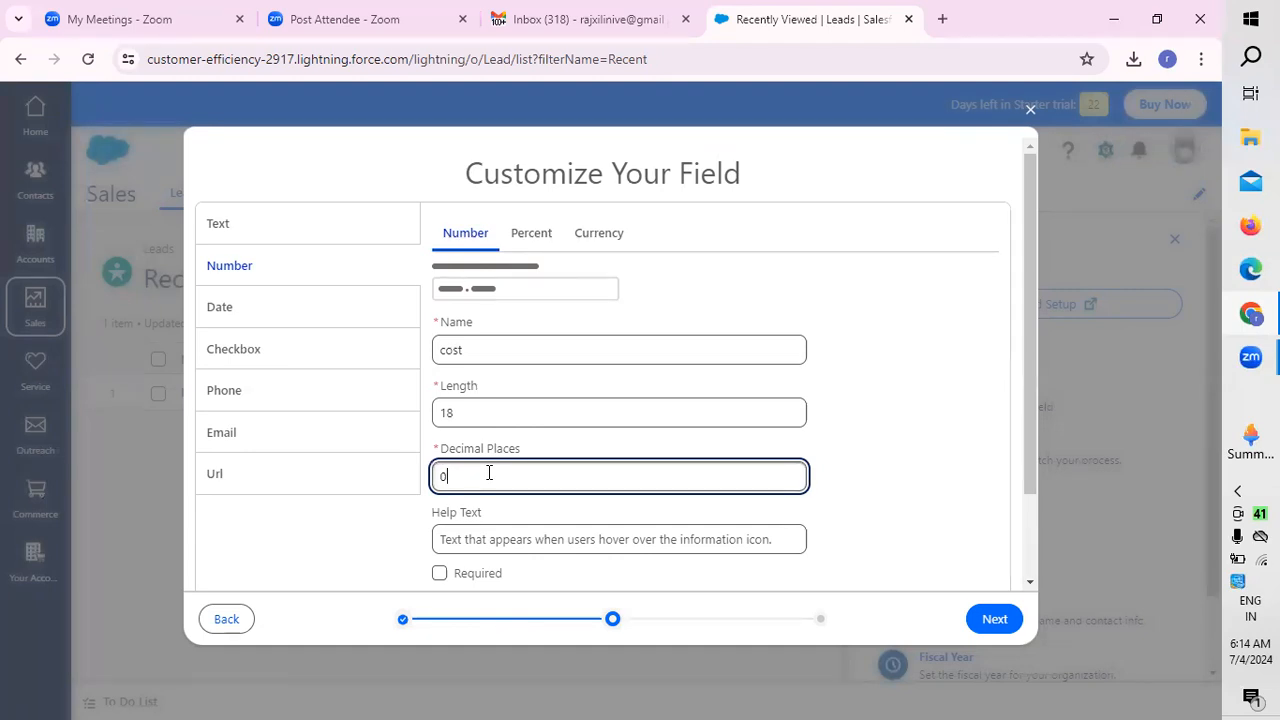
pyautogui.press('BackSpace')
pyautogui.write('2')
pyautogui.scroll(-2, 957, 414)
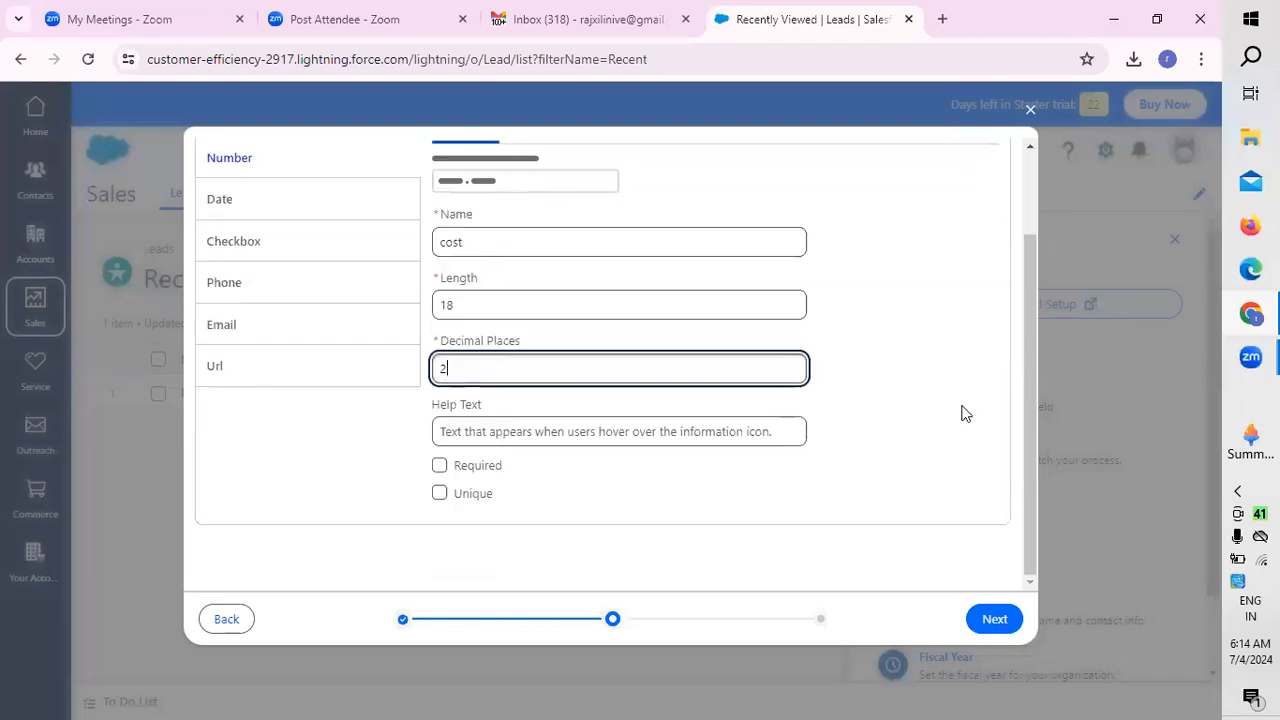
pyautogui.click(442, 497)
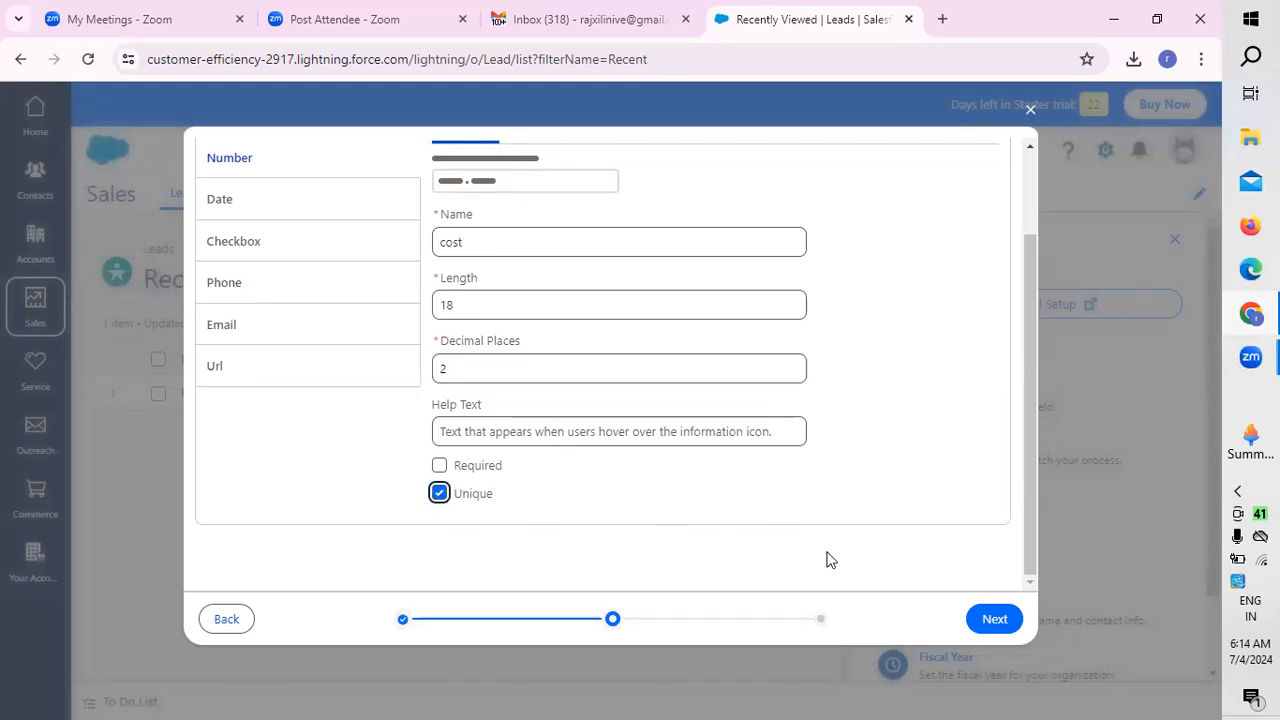
pyautogui.click(995, 620)
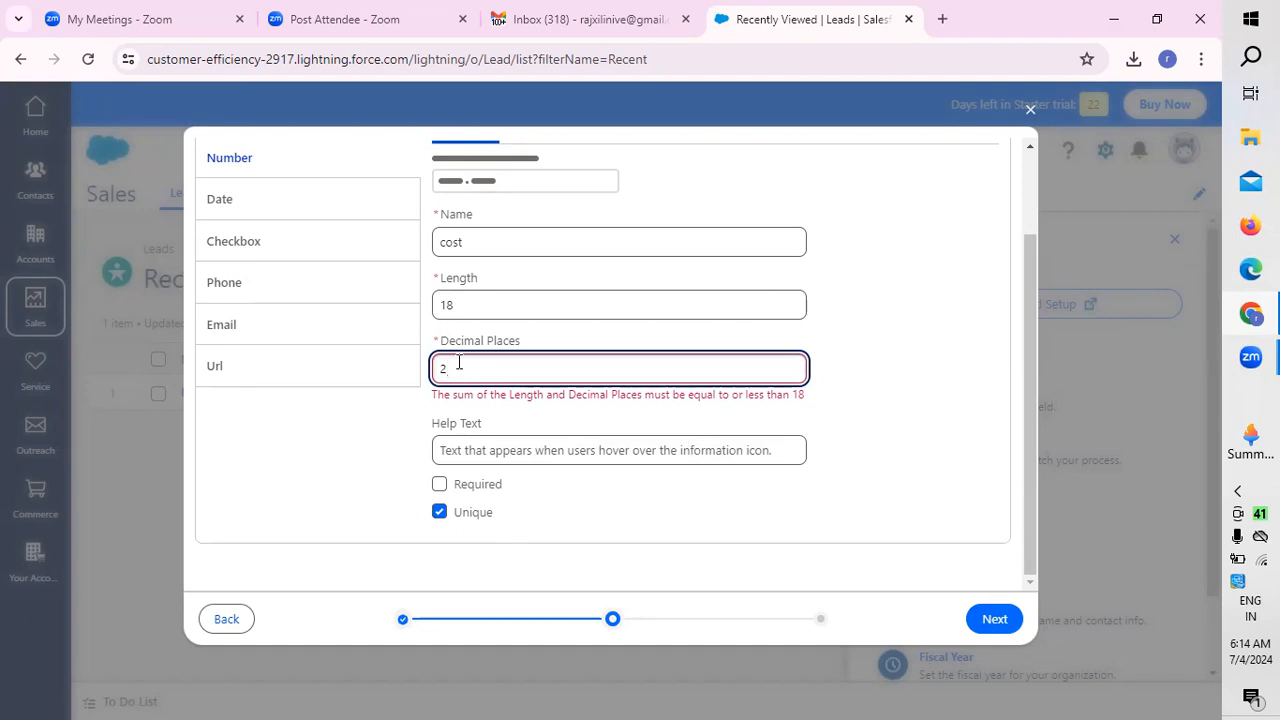
# Step: Try to continue with the cost field's decimal places left empty, and with 24 decimal places
pyautogui.press('BackSpace')
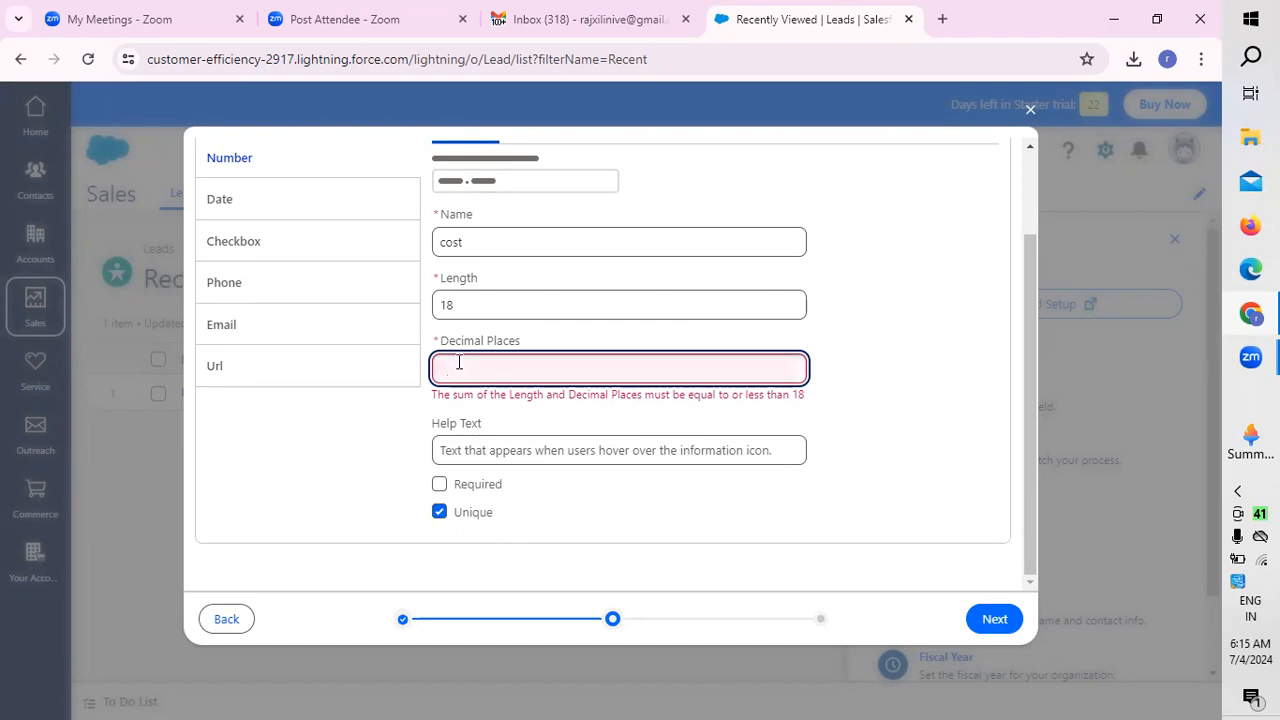
pyautogui.click(491, 449)
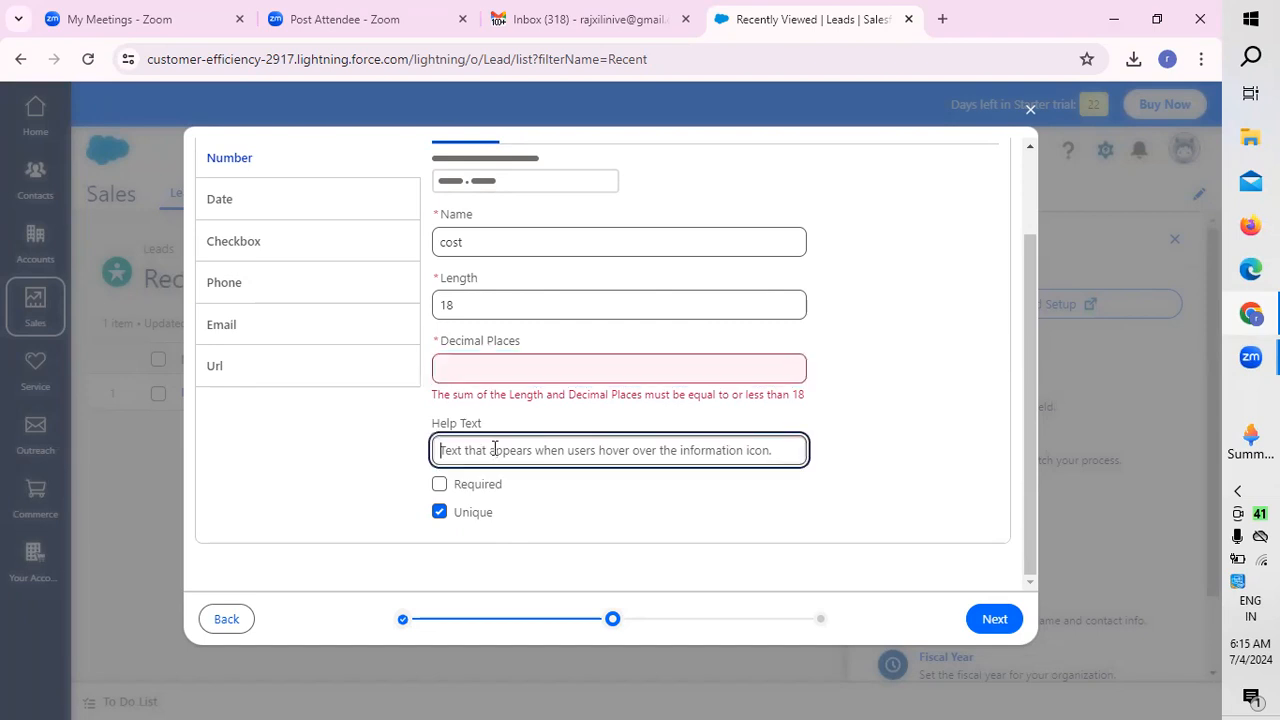
pyautogui.click(996, 628)
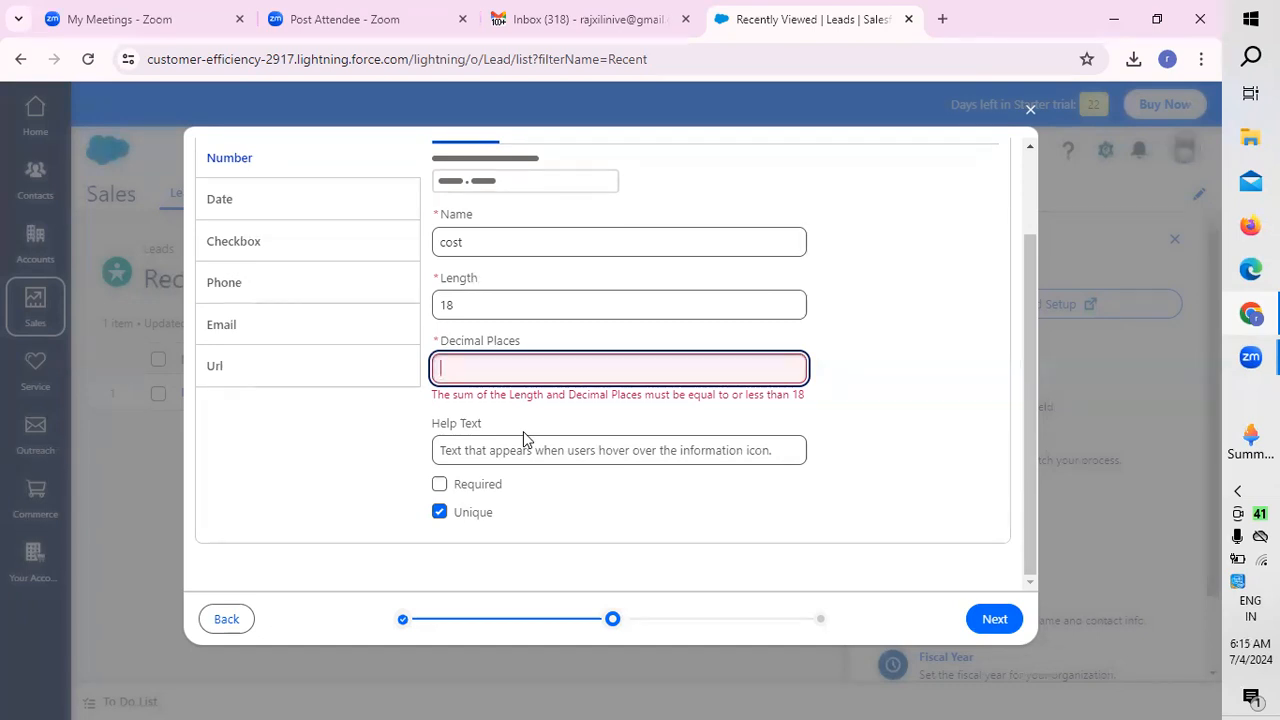
pyautogui.click(483, 298)
pyautogui.click(491, 369)
pyautogui.write('24')
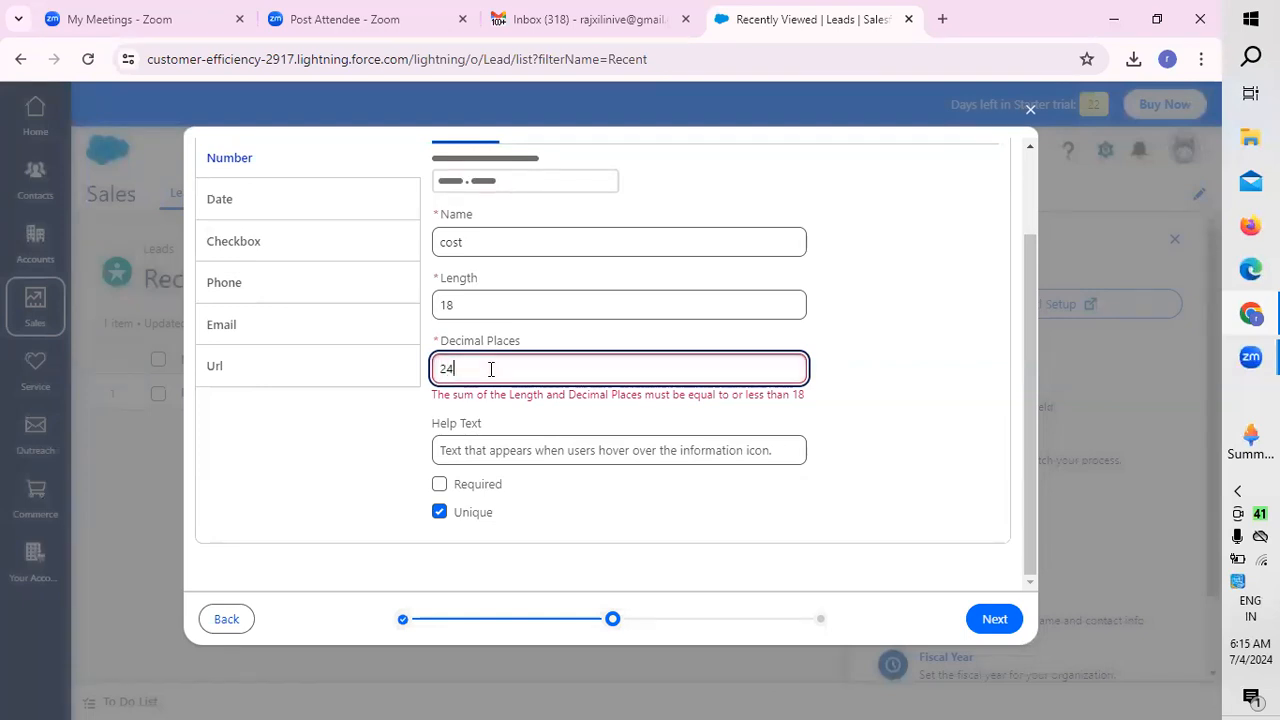
pyautogui.click(491, 452)
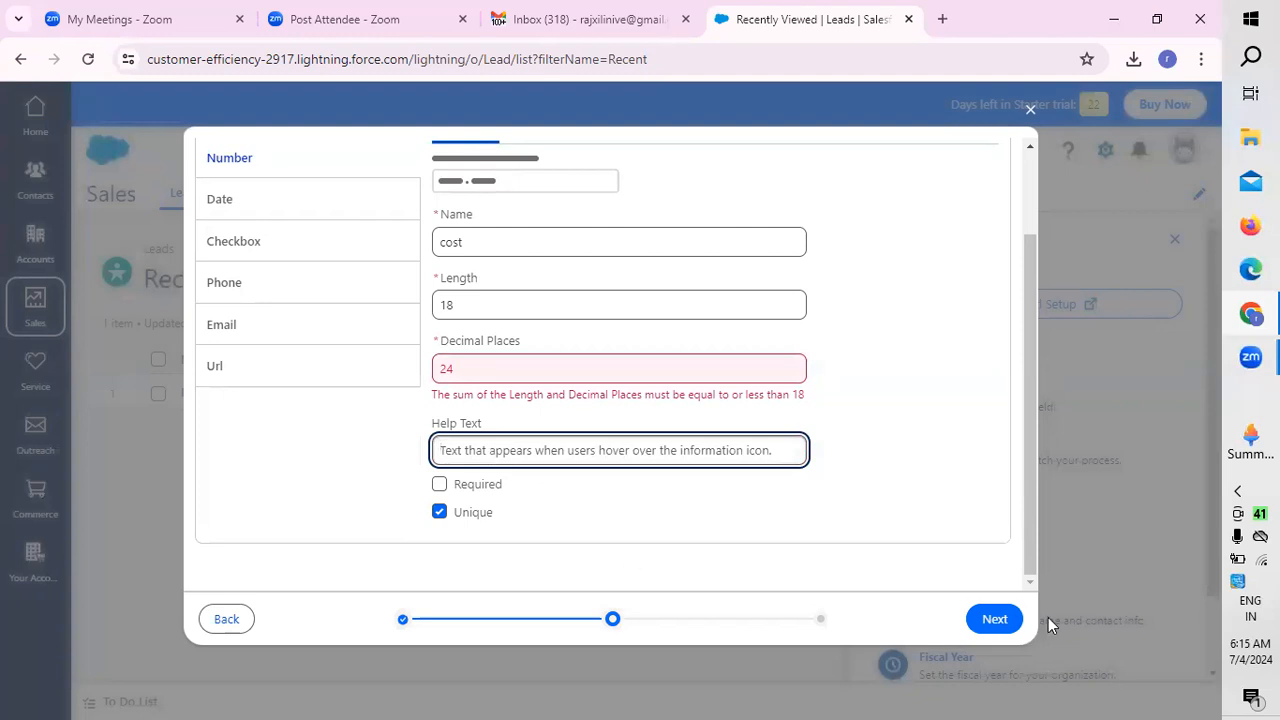
pyautogui.click(1006, 622)
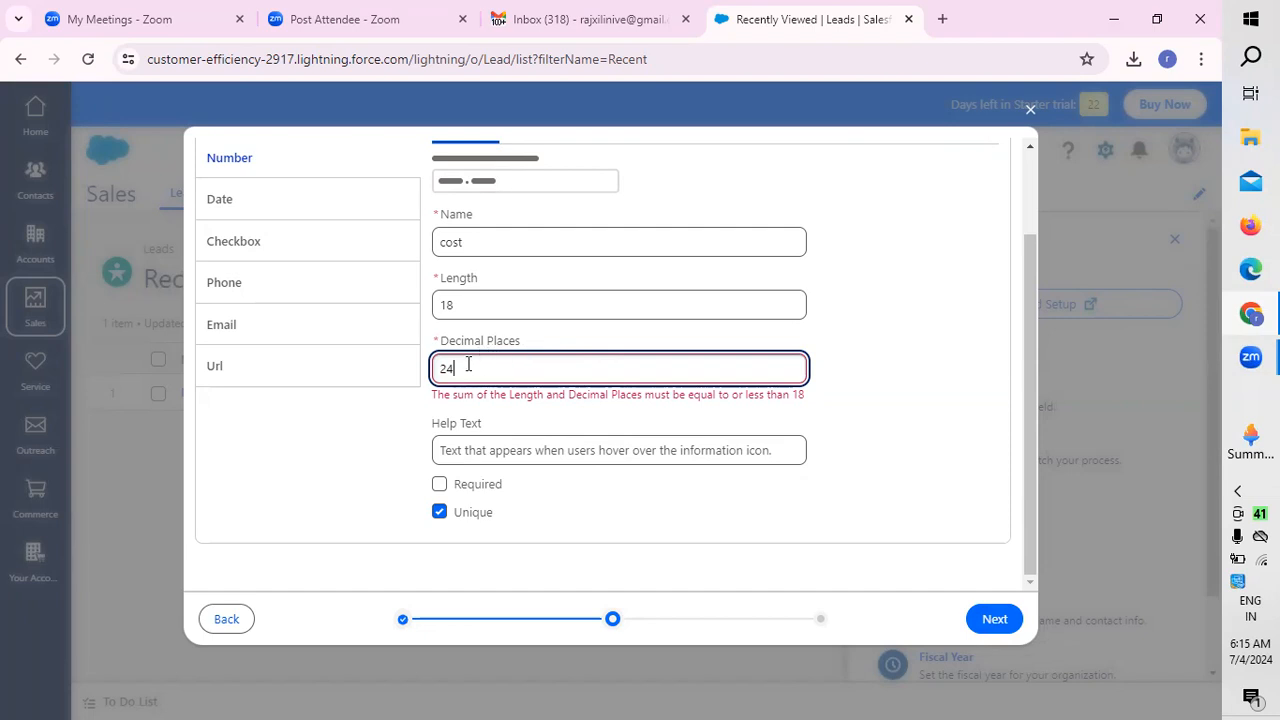
# Step: Set the cost field's decimal places to 4 and its length to 12, and continue to the review
pyautogui.press('BackSpace')
pyautogui.press('BackSpace')
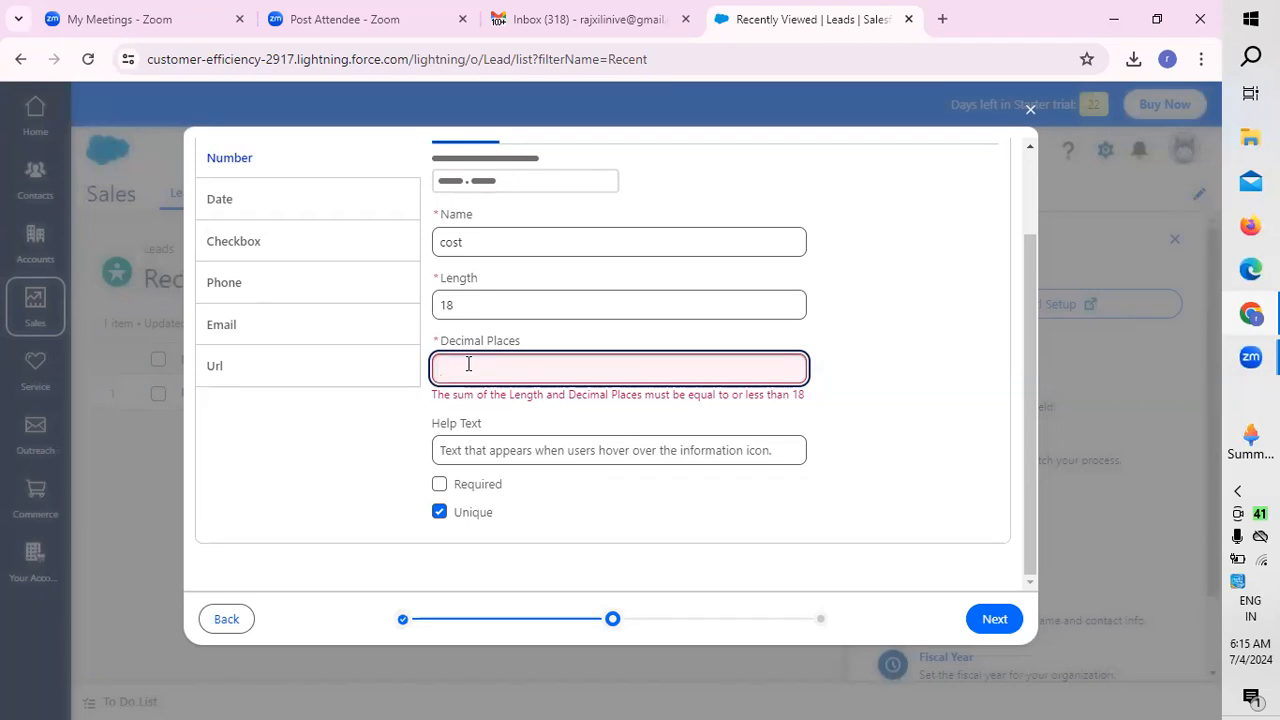
pyautogui.write('4')
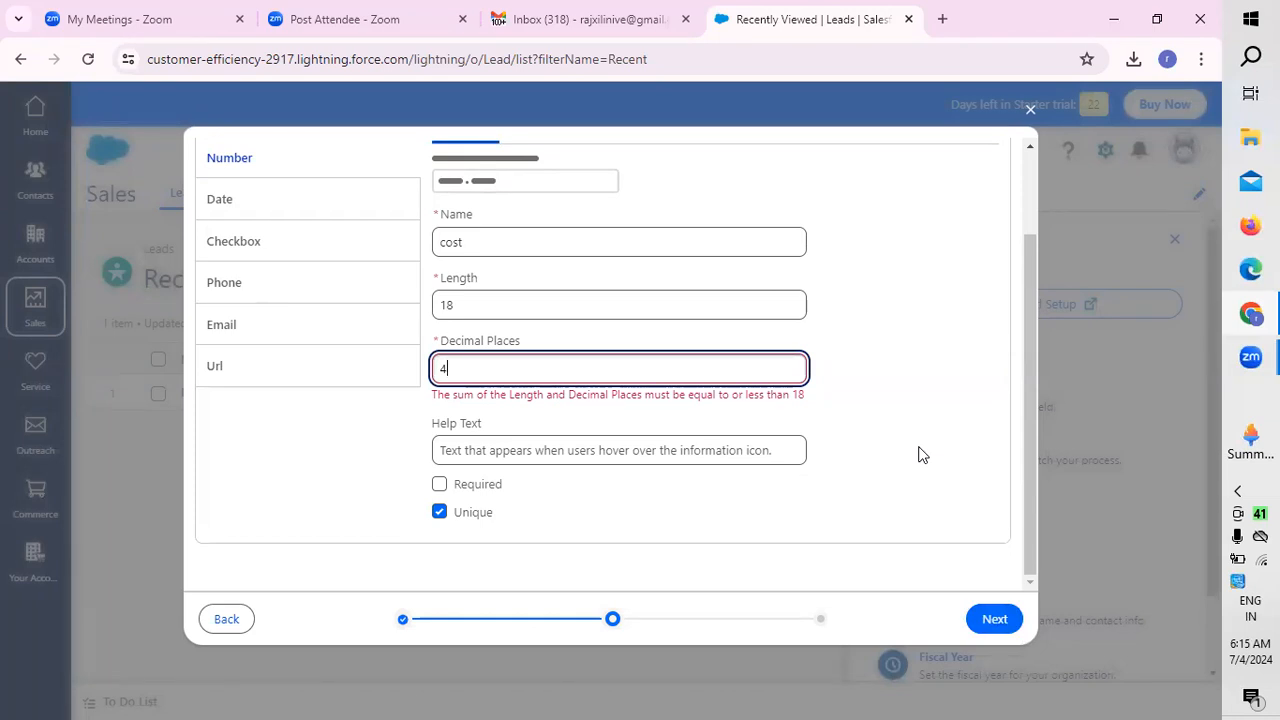
pyautogui.click(463, 302)
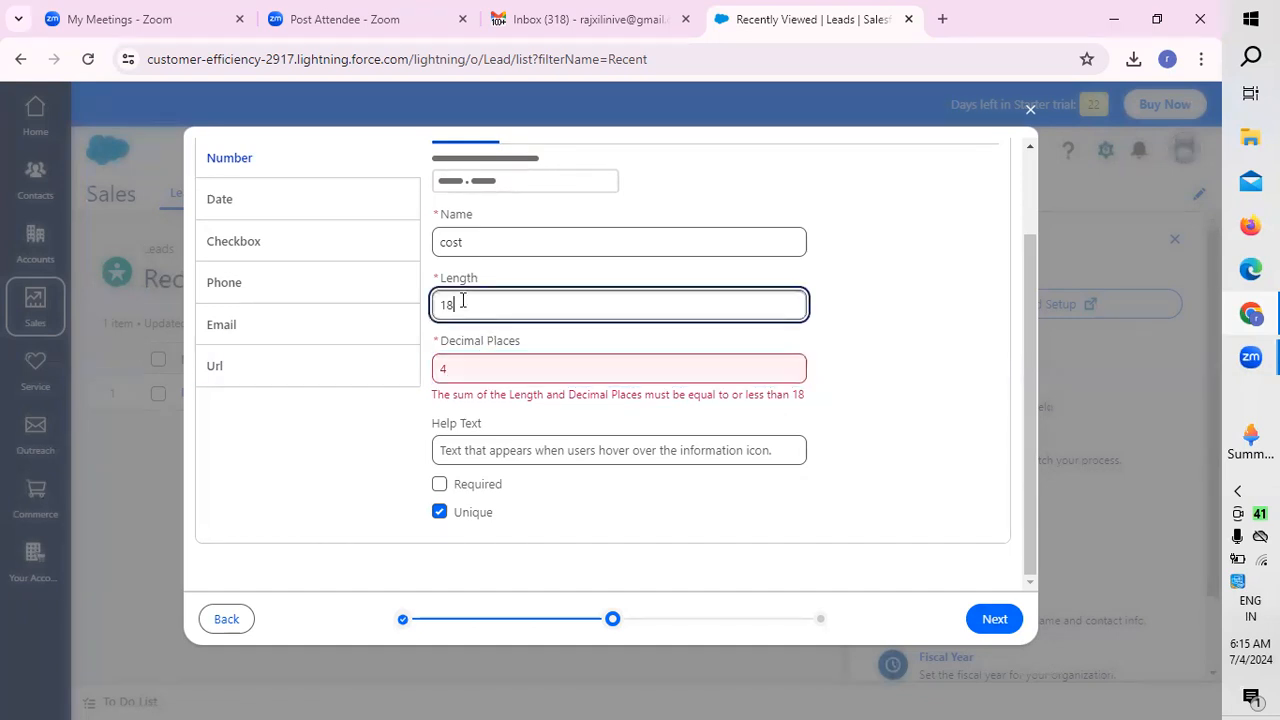
pyautogui.press('BackSpace')
pyautogui.press('BackSpace')
pyautogui.write('12')
pyautogui.click(455, 368)
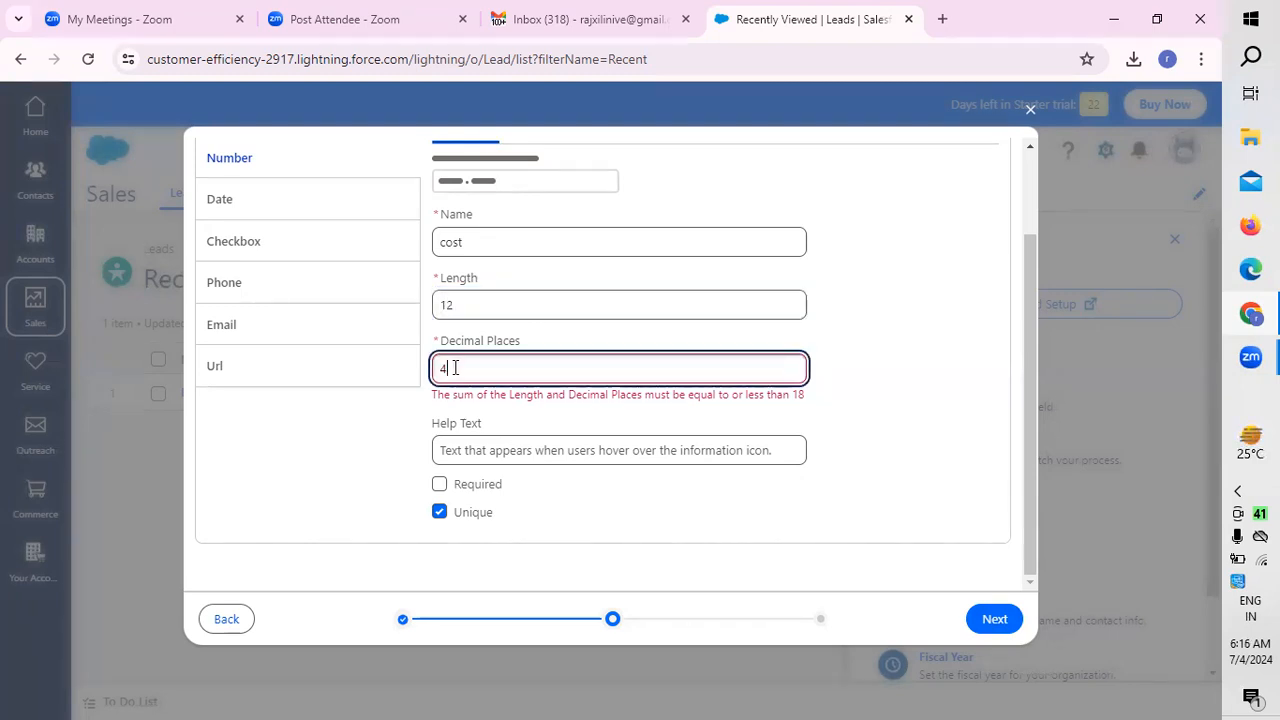
pyautogui.click(996, 624)
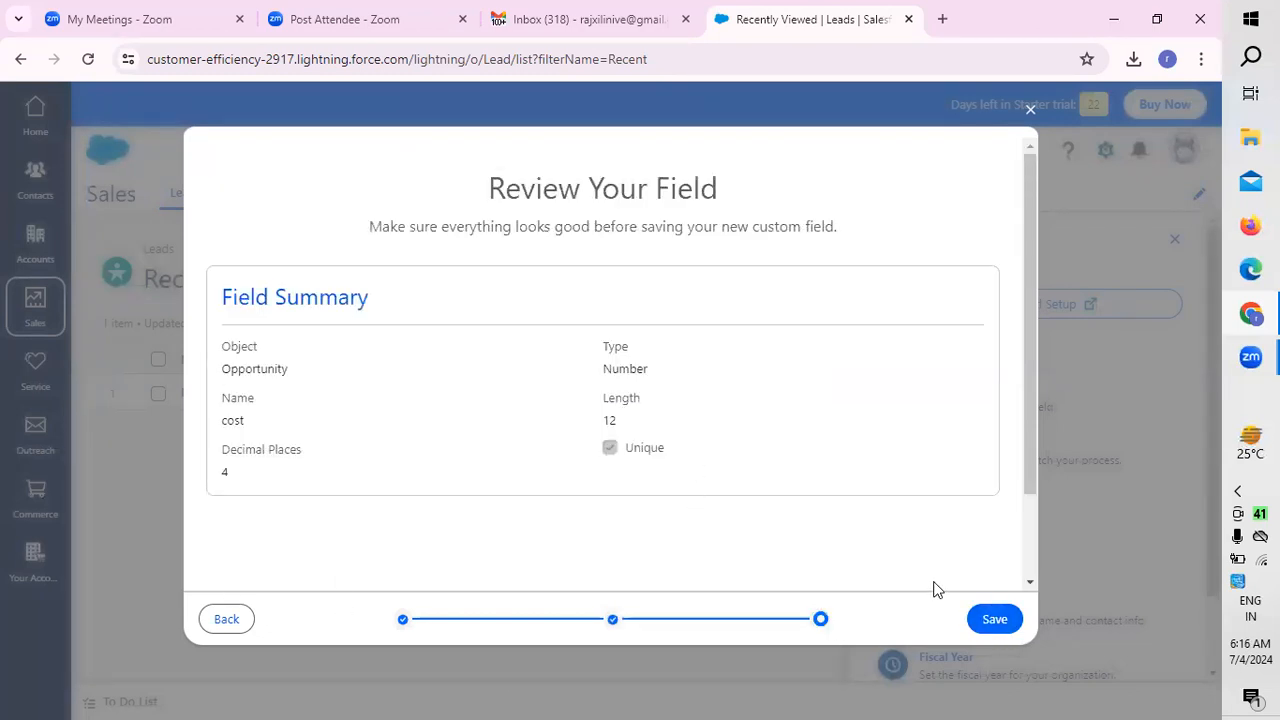
# Step: Review the summary of the cost field and save the field
pyautogui.scroll(-1, 1033, 437)
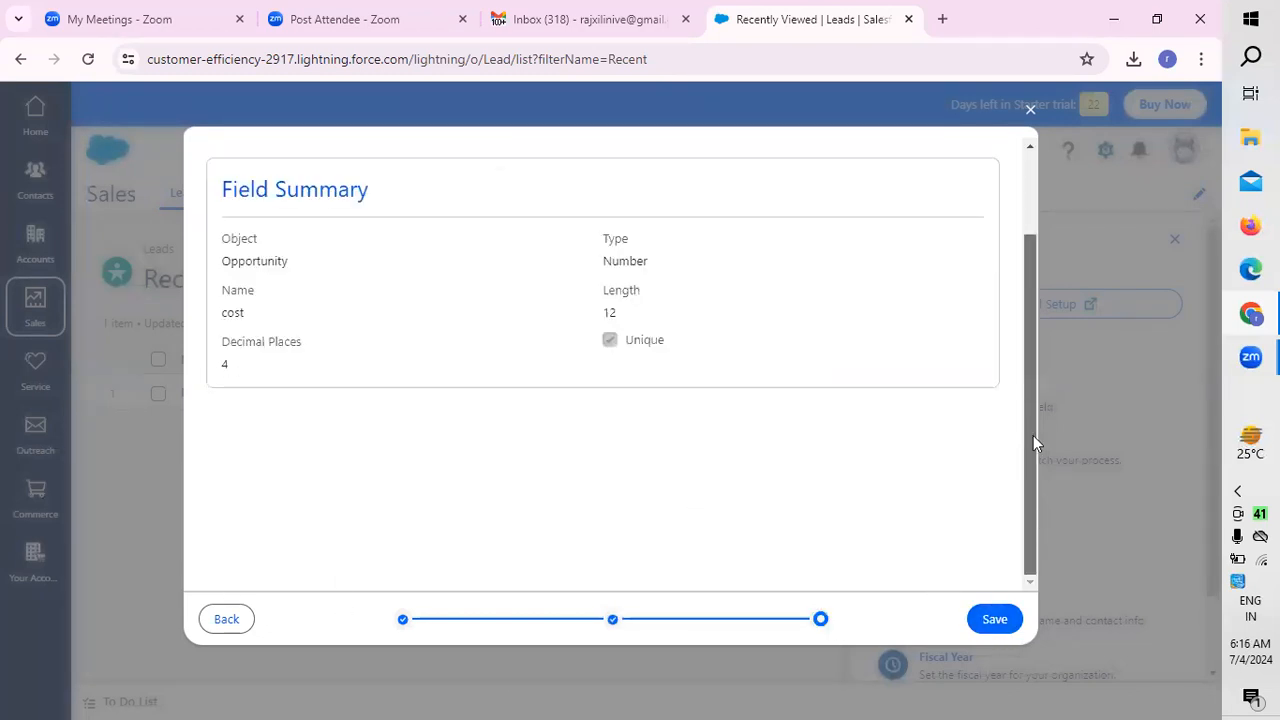
pyautogui.scroll(1, 1033, 435)
pyautogui.click(1002, 622)
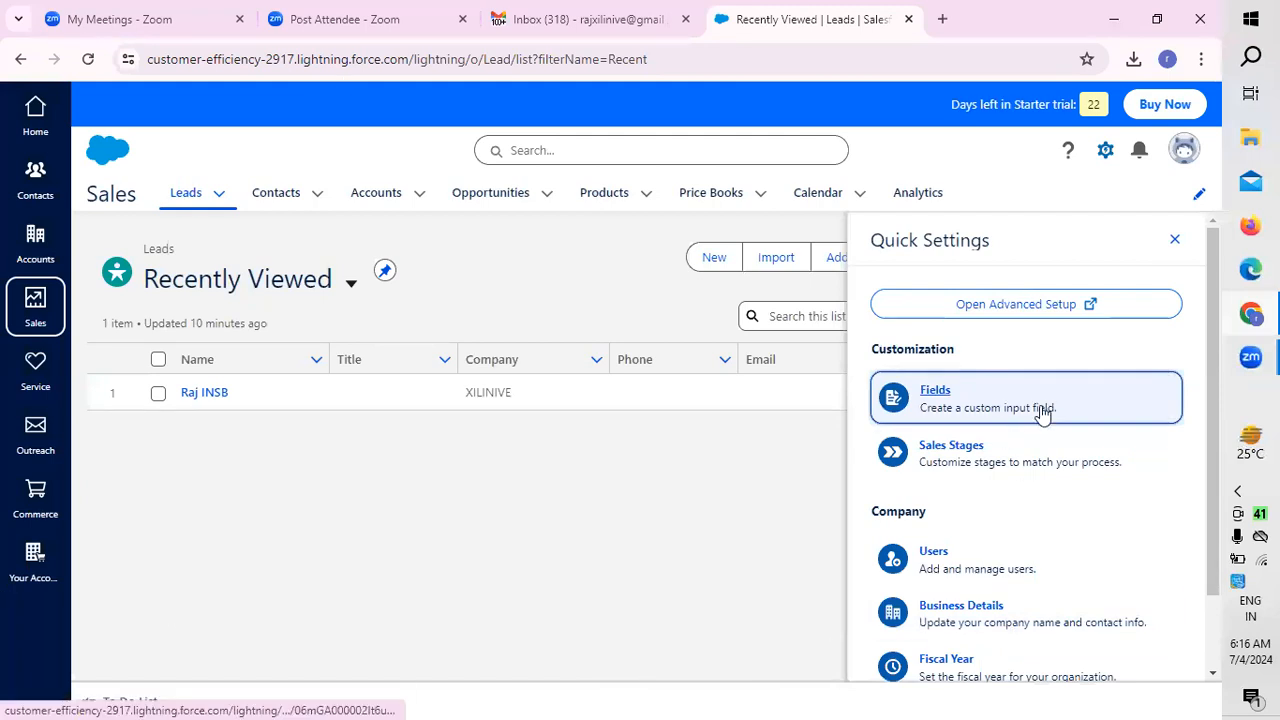
# Step: Start another custom field for Opportunities with the Number type and dismiss the success notification
pyautogui.click(938, 392)
pyautogui.click(368, 284)
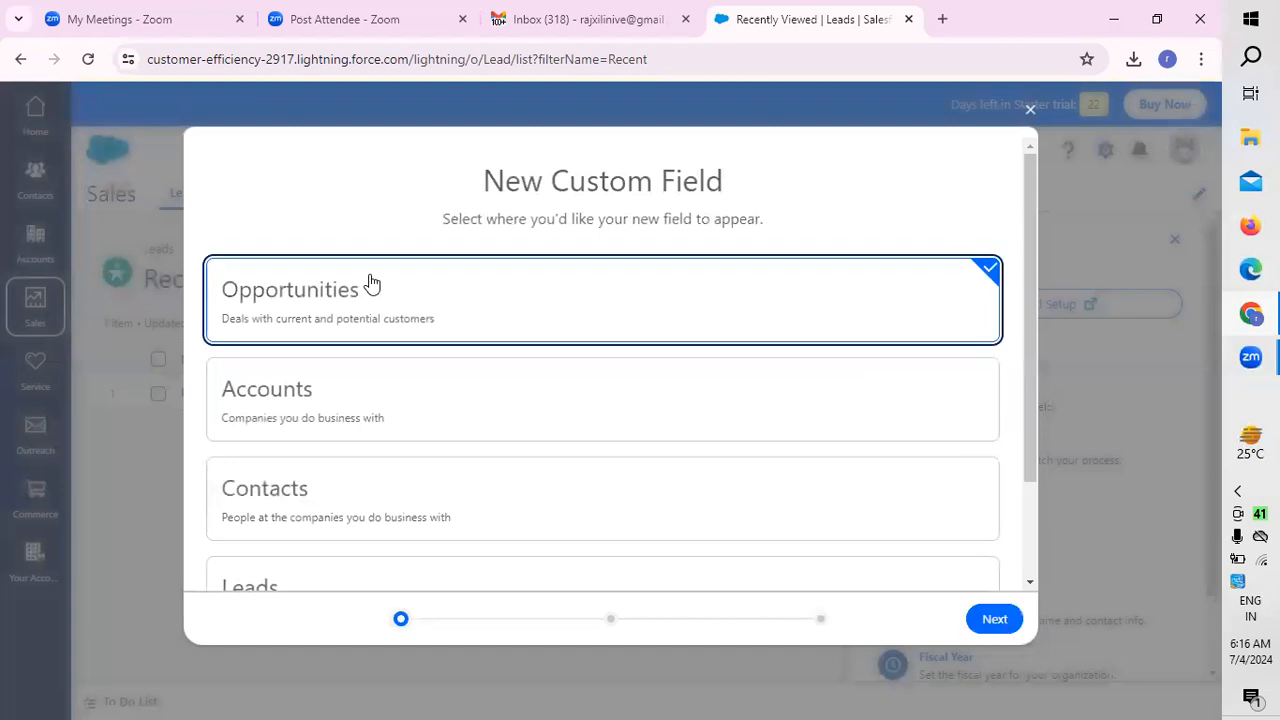
pyautogui.click(991, 618)
pyautogui.click(250, 270)
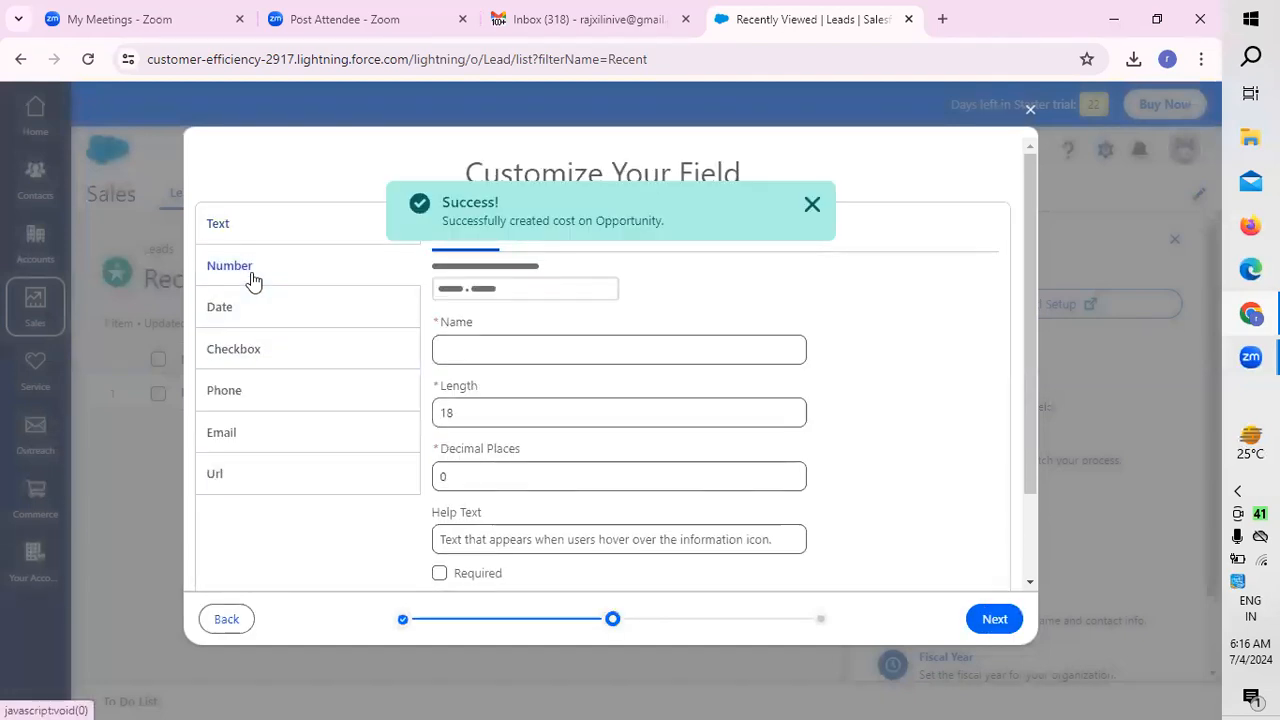
pyautogui.click(811, 206)
# Step: Look through the number field variants and choose Currency for the new field
pyautogui.click(543, 240)
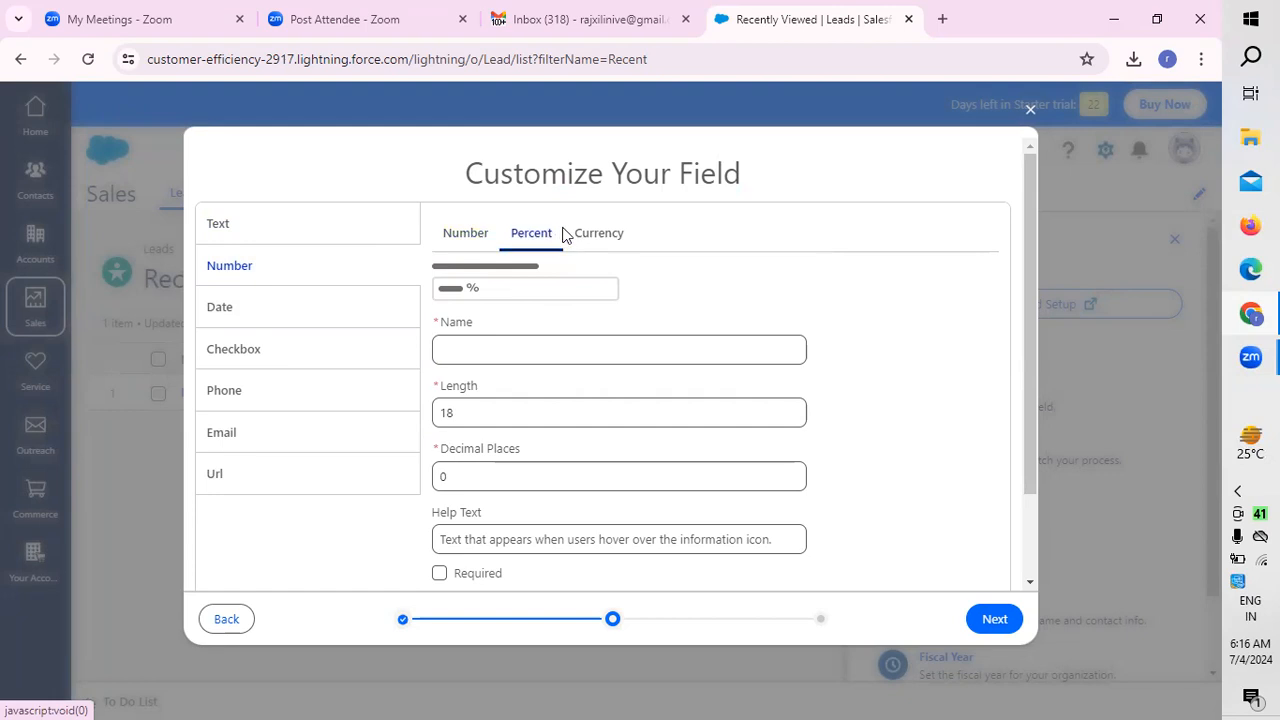
pyautogui.click(600, 243)
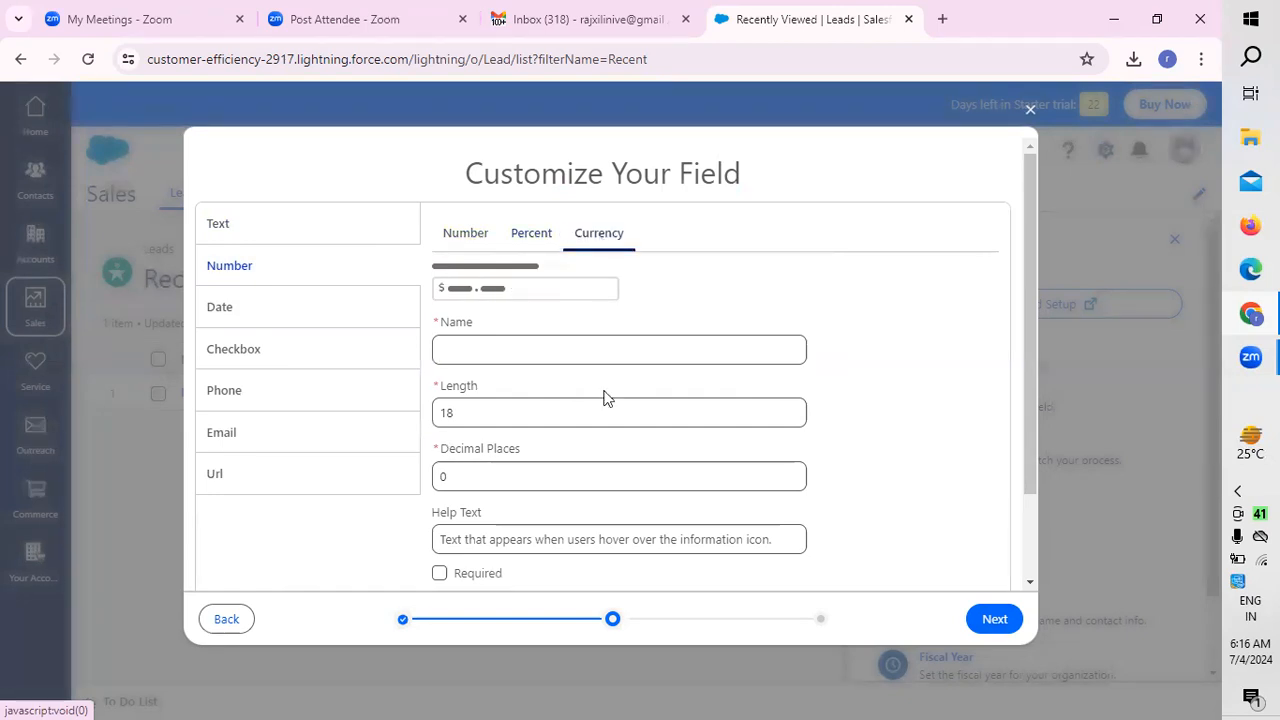
pyautogui.scroll(-1, 703, 380)
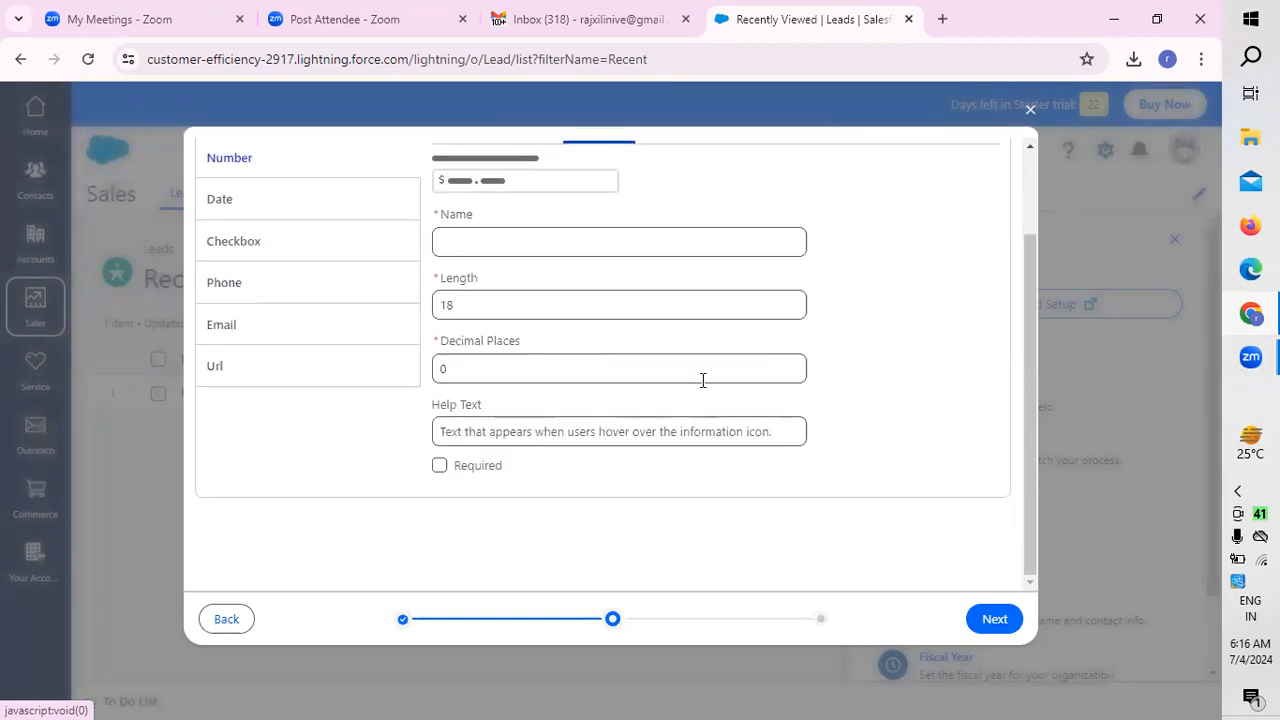
pyautogui.scroll(1, 600, 330)
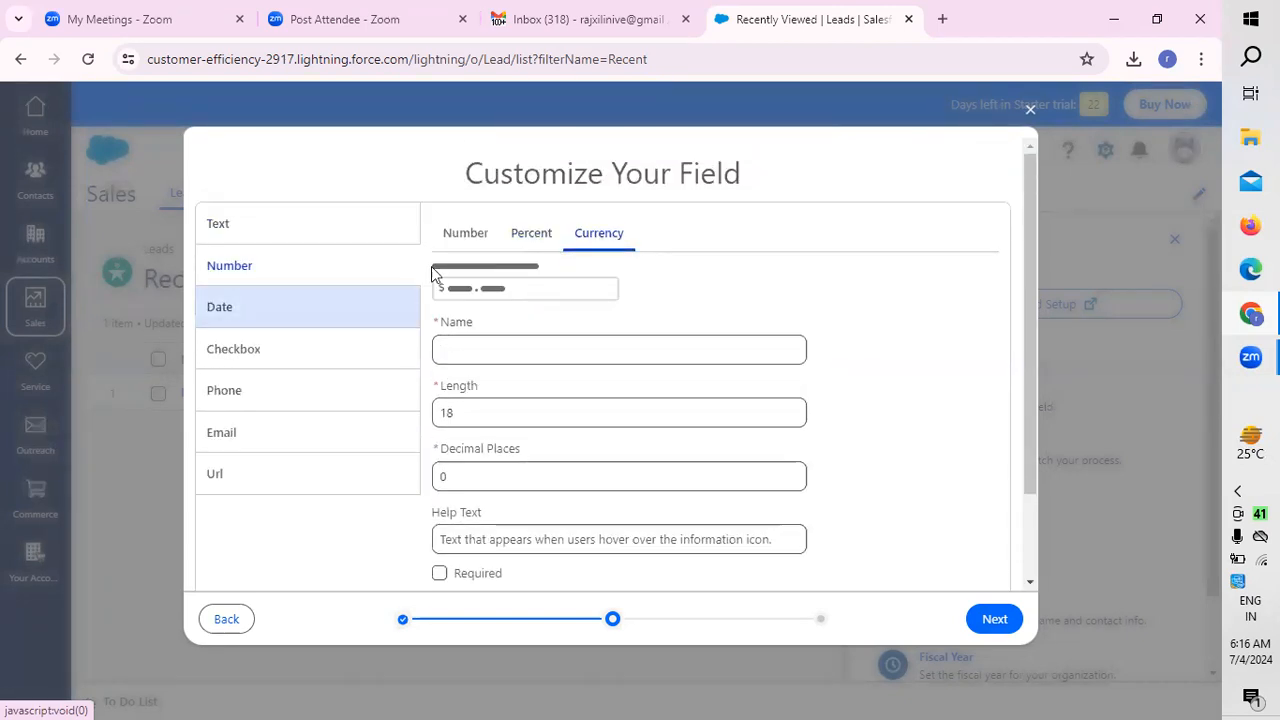
pyautogui.click(500, 342)
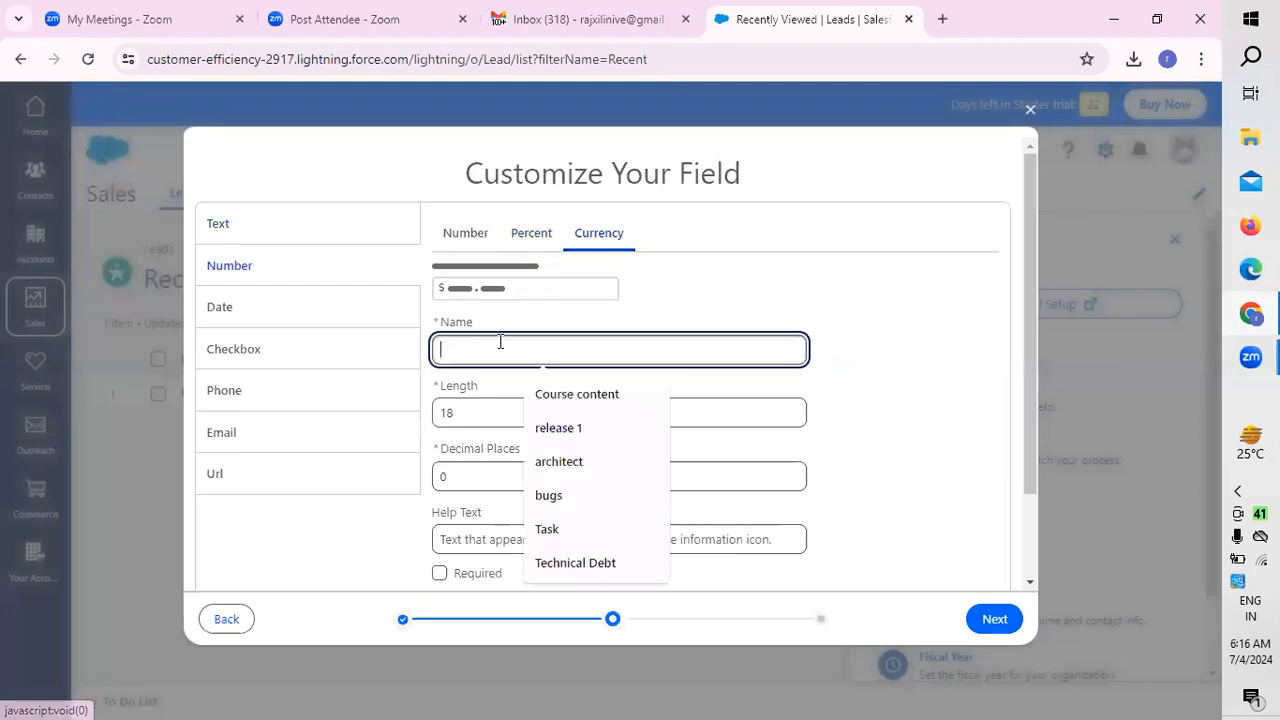
pyautogui.click(466, 233)
pyautogui.click(613, 243)
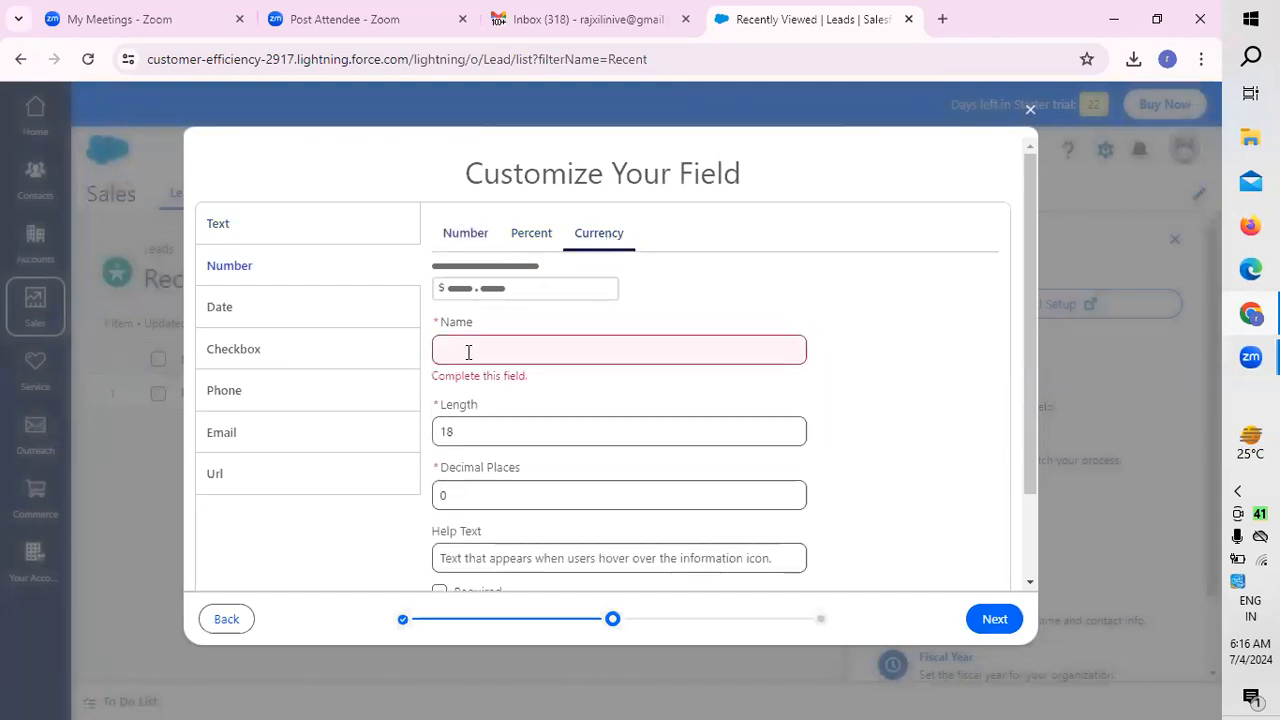
# Step: Name the currency field "lead type"
pyautogui.click(473, 349)
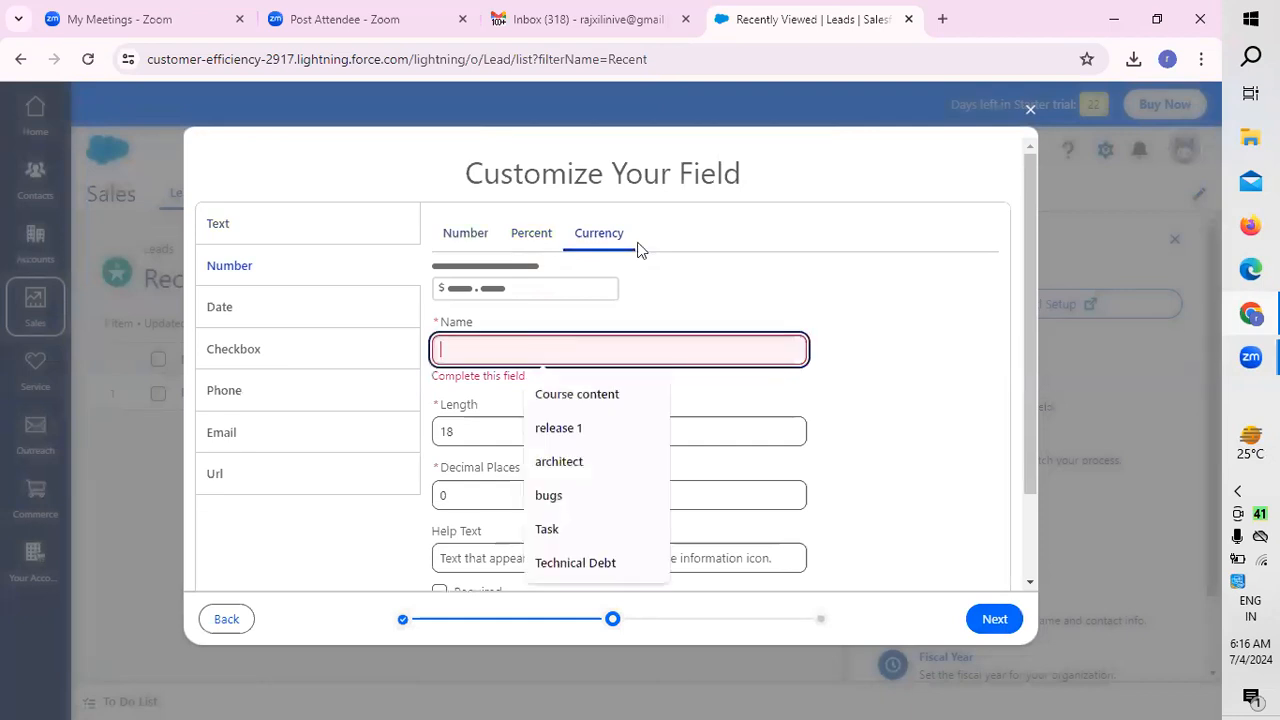
pyautogui.click(534, 349)
pyautogui.write('laed')
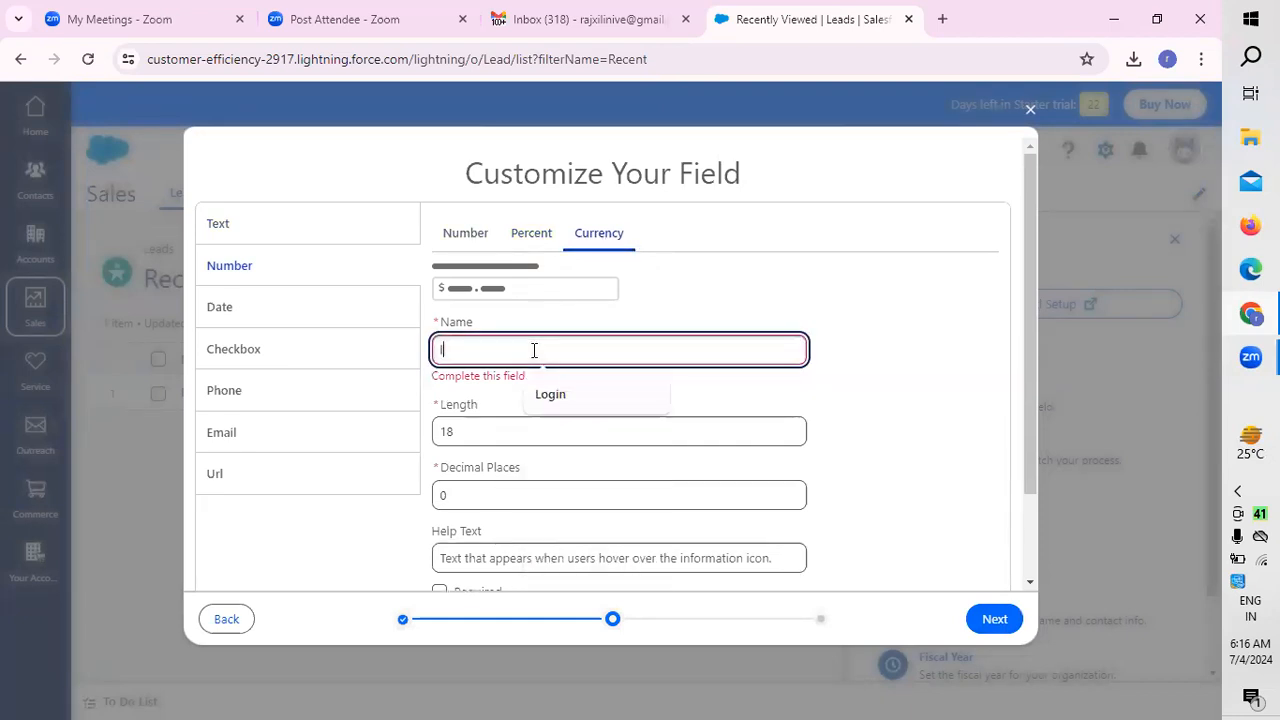
pyautogui.press('BackSpace')
pyautogui.press('BackSpace')
pyautogui.press('BackSpace')
pyautogui.write('ead types')
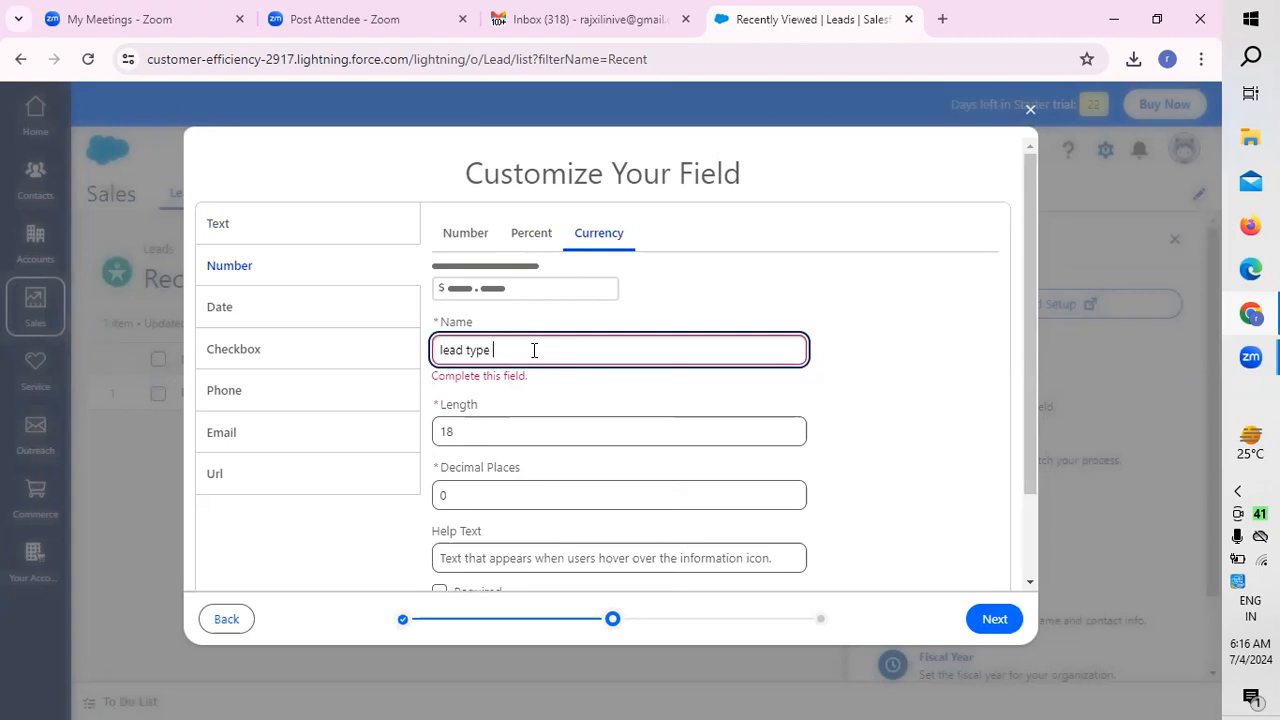
# Step: Set the length of the lead type field to 14
pyautogui.click(481, 433)
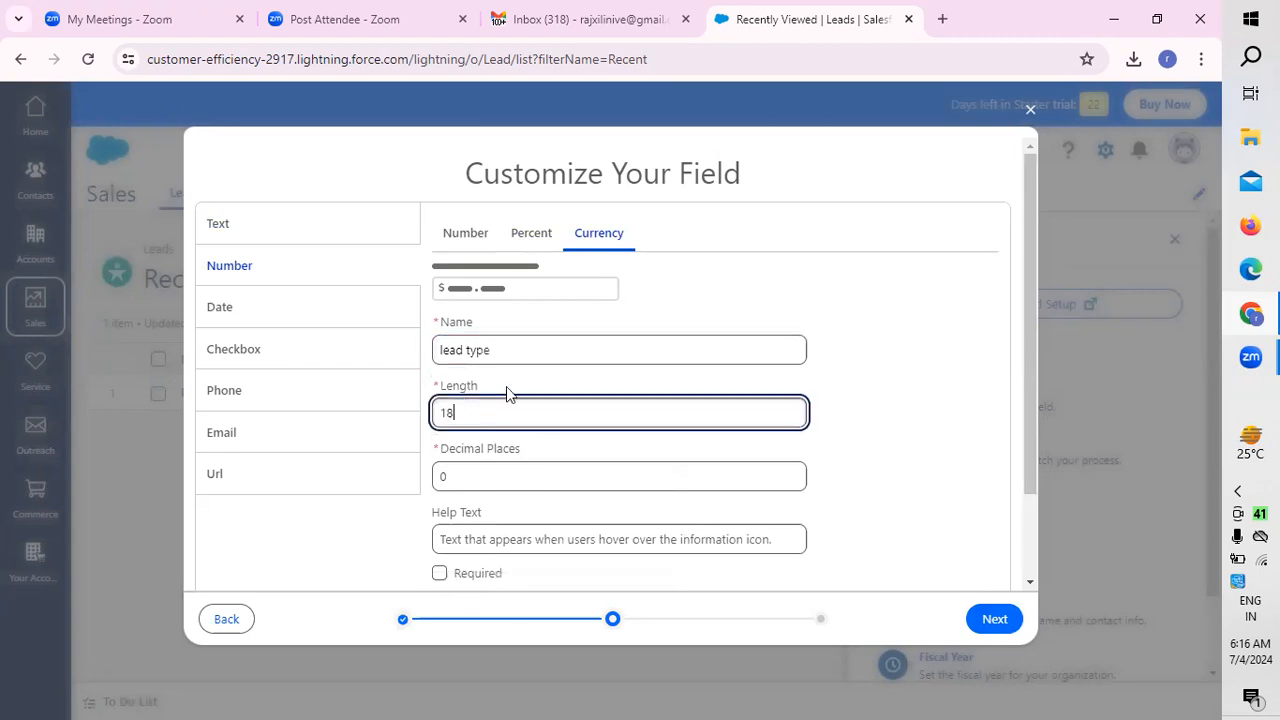
pyautogui.press('BackSpace')
pyautogui.press('BackSpace')
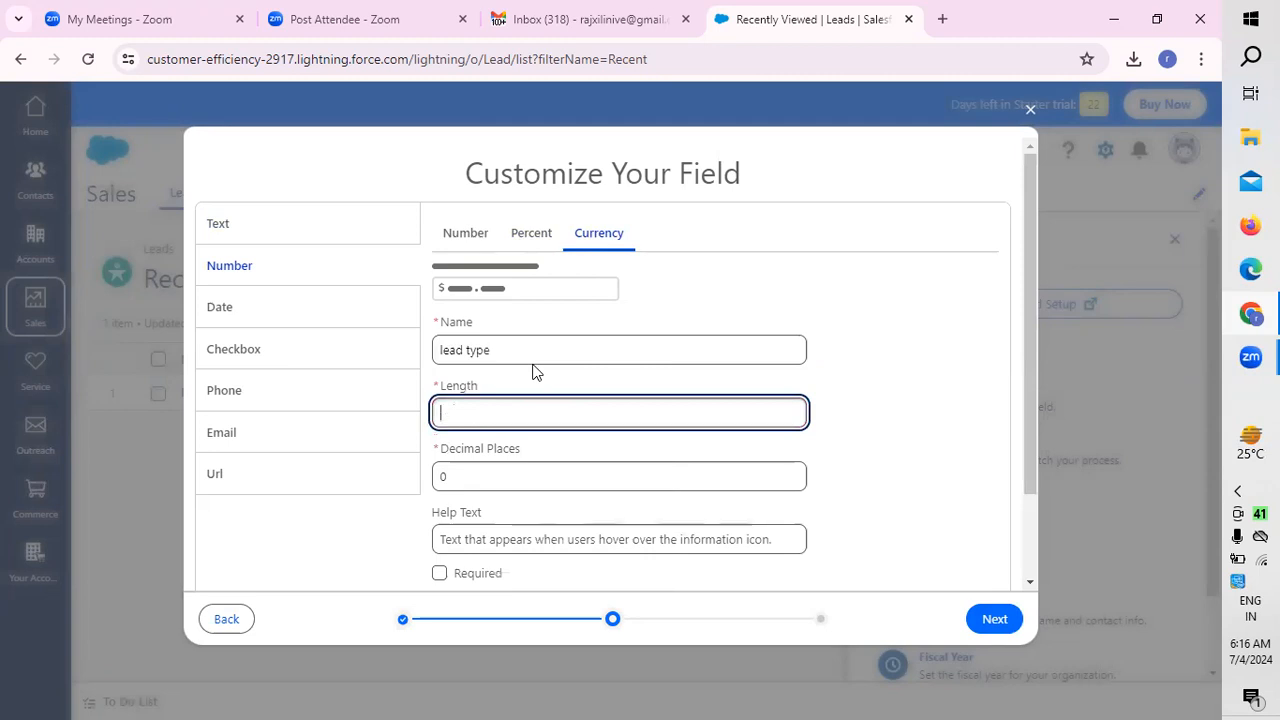
pyautogui.write('14')
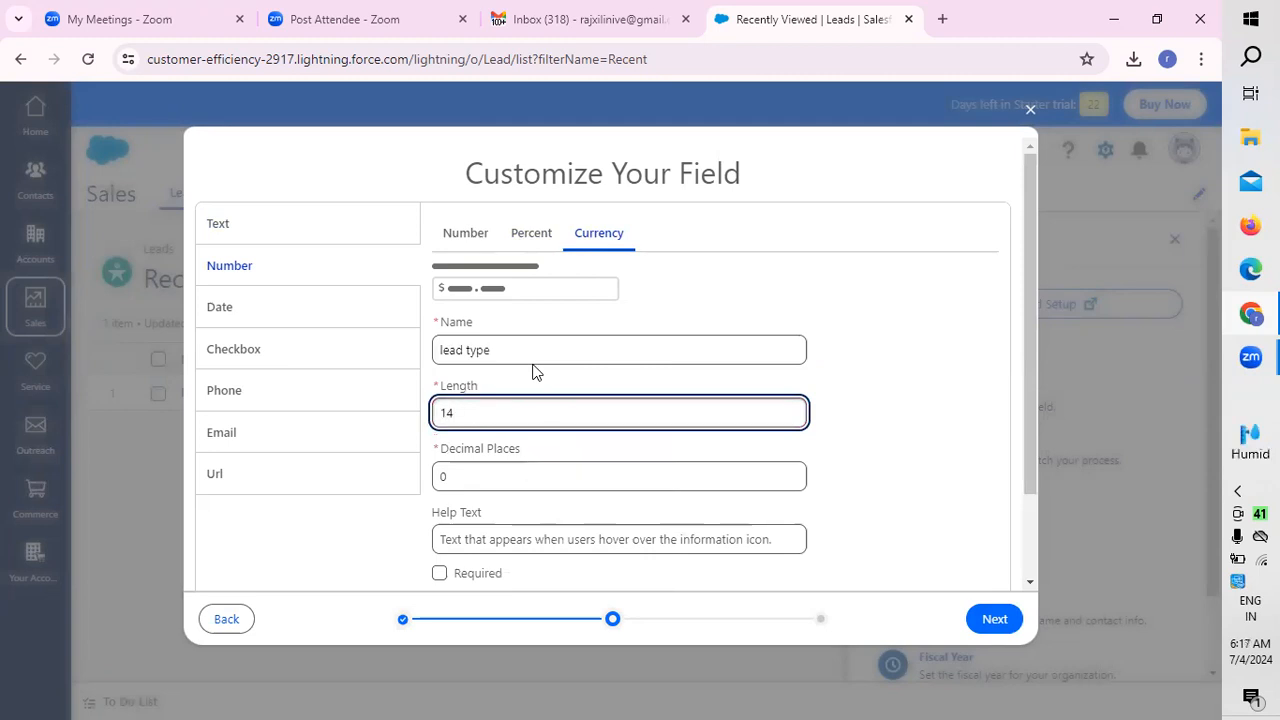
# Step: Check the remaining settings of the "lead type" currency field and save it on Opportunities
pyautogui.click(481, 471)
pyautogui.scroll(-2, 720, 475)
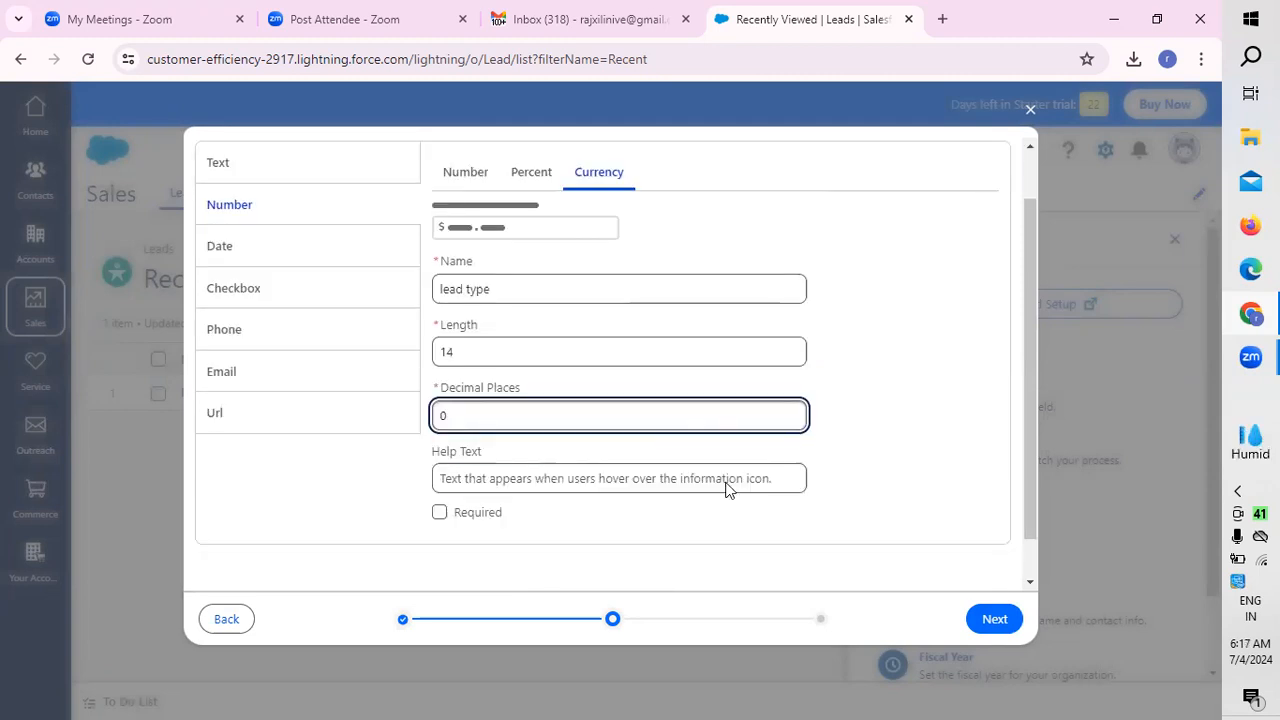
pyautogui.click(995, 620)
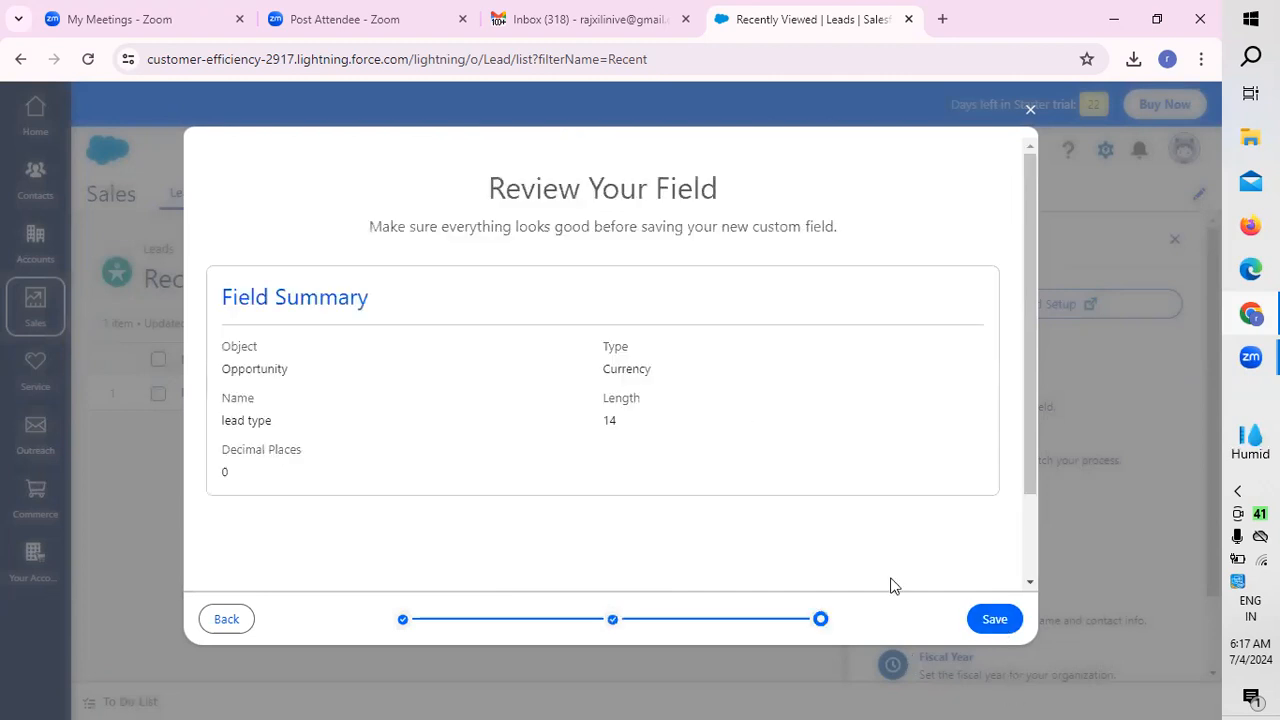
pyautogui.click(994, 620)
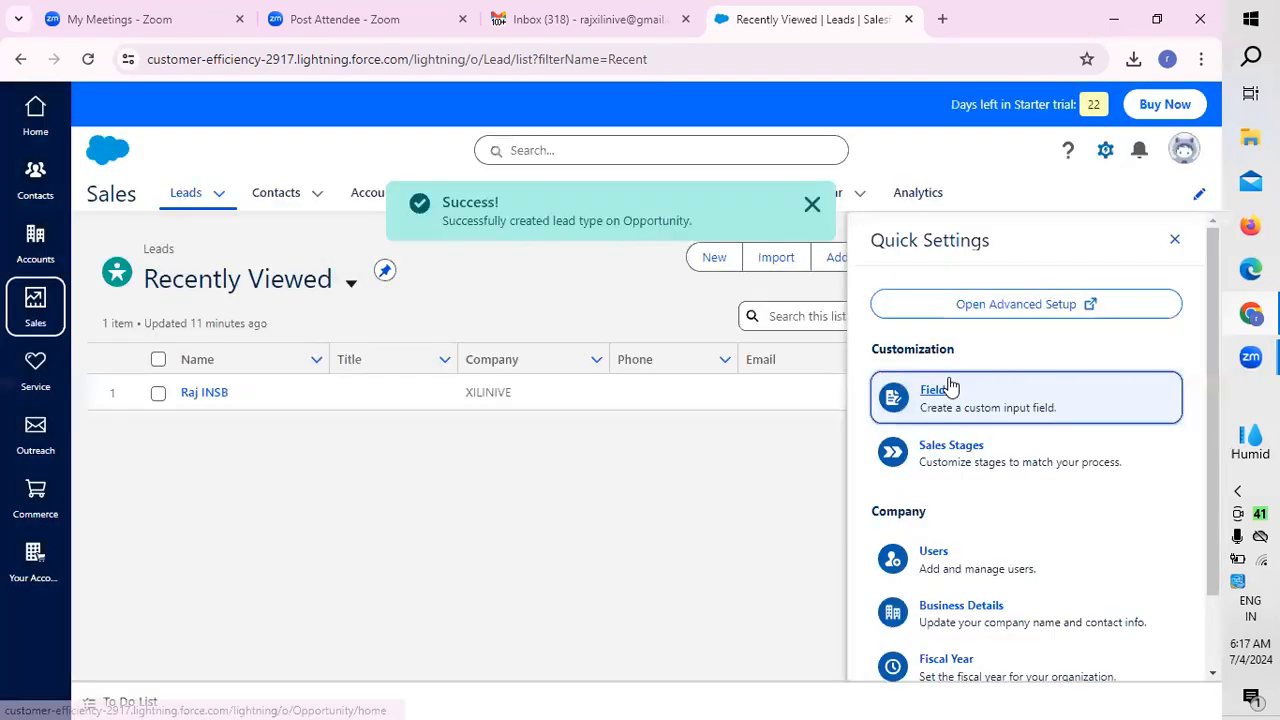
# Step: Start a new custom field for Accounts and proceed to its field type settings
pyautogui.click(945, 397)
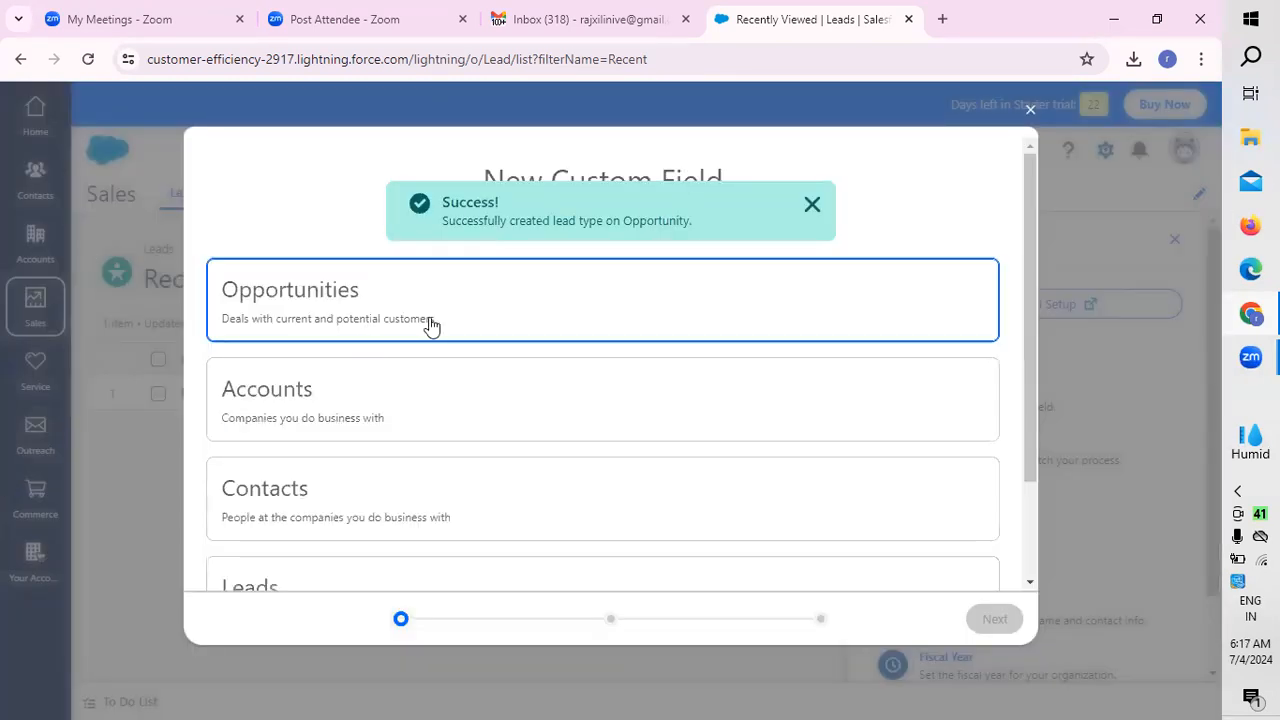
pyautogui.moveTo(1023, 297); pyautogui.dragTo(1072, 206)
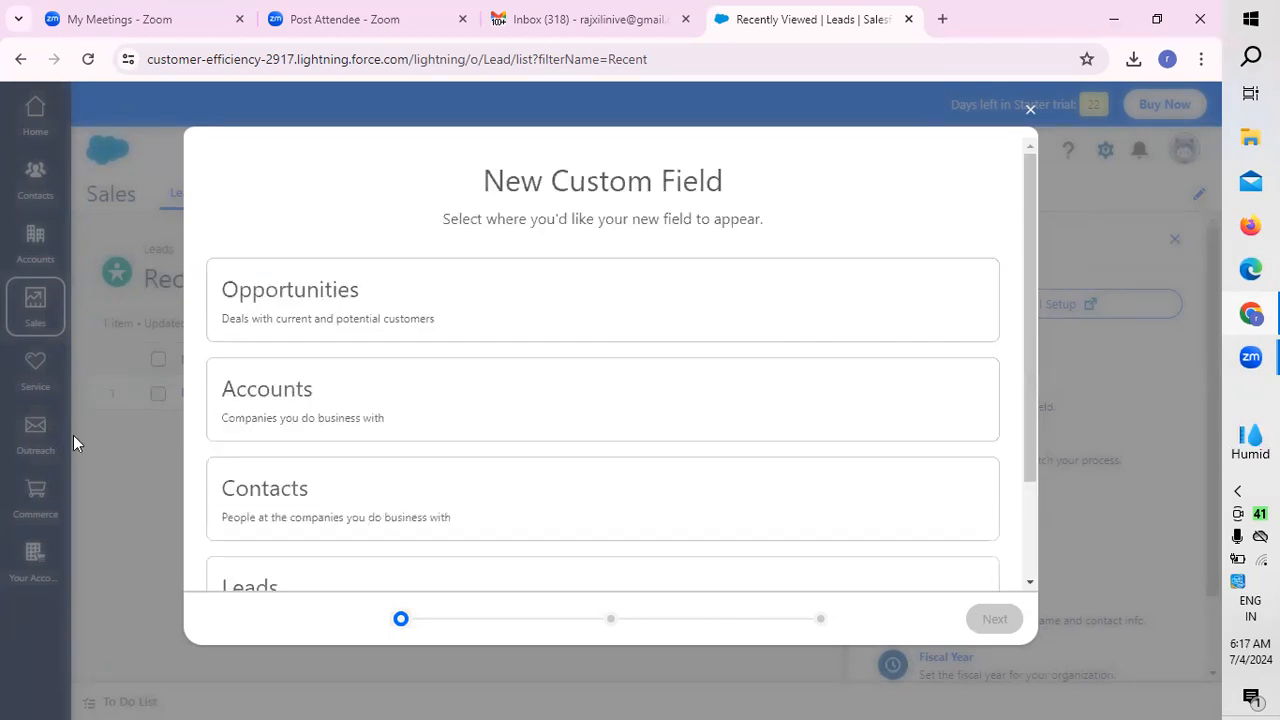
pyautogui.click(300, 392)
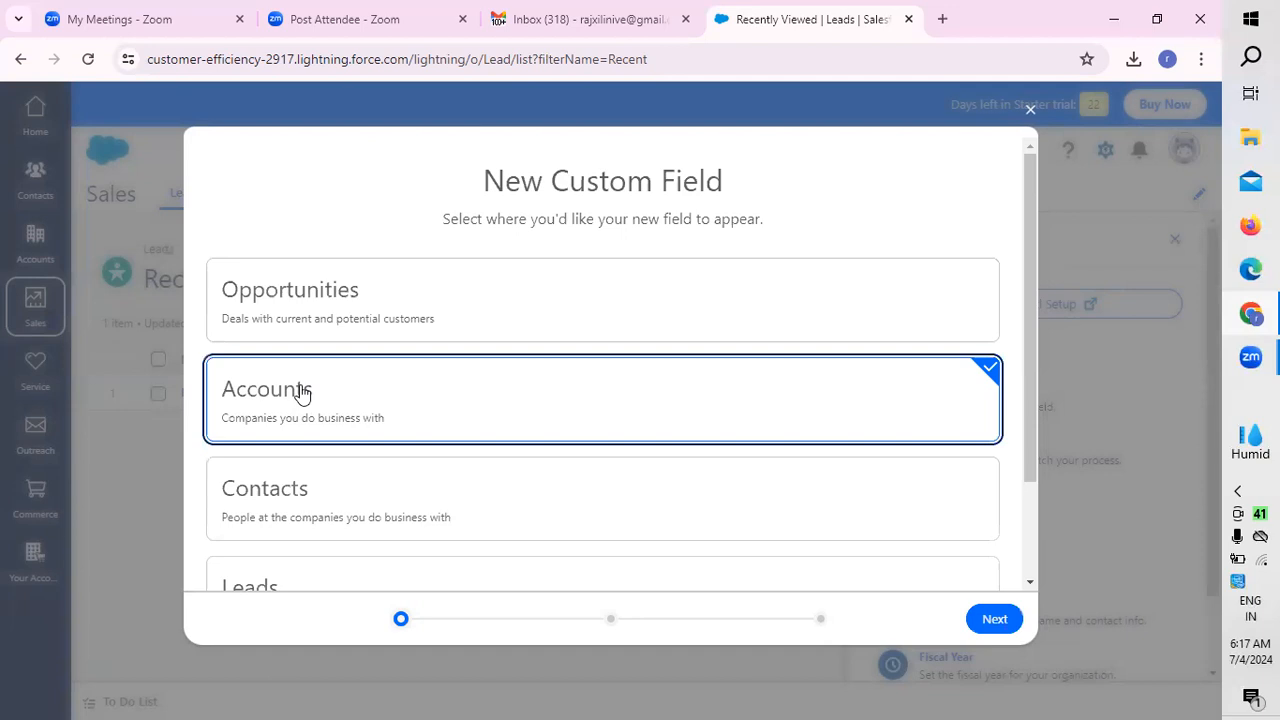
pyautogui.click(994, 618)
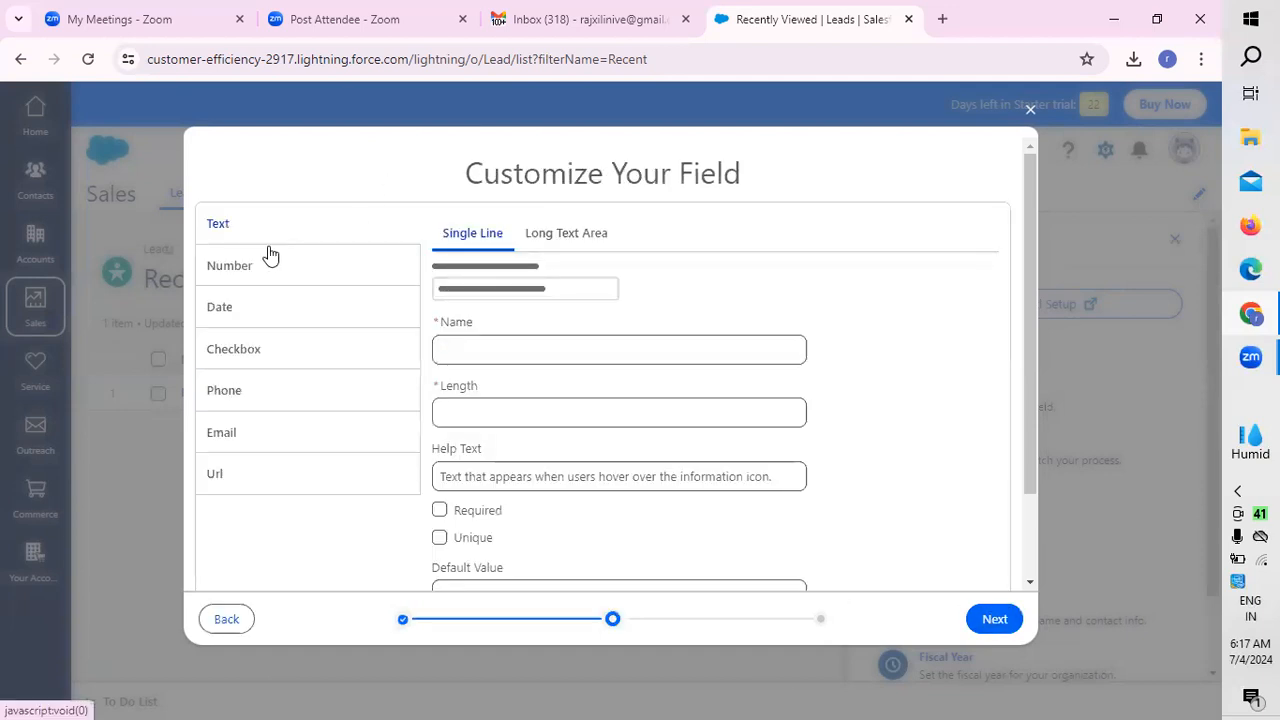
# Step: Look through the settings of the Date, Checkbox, Phone, Email and Text field types
pyautogui.click(238, 326)
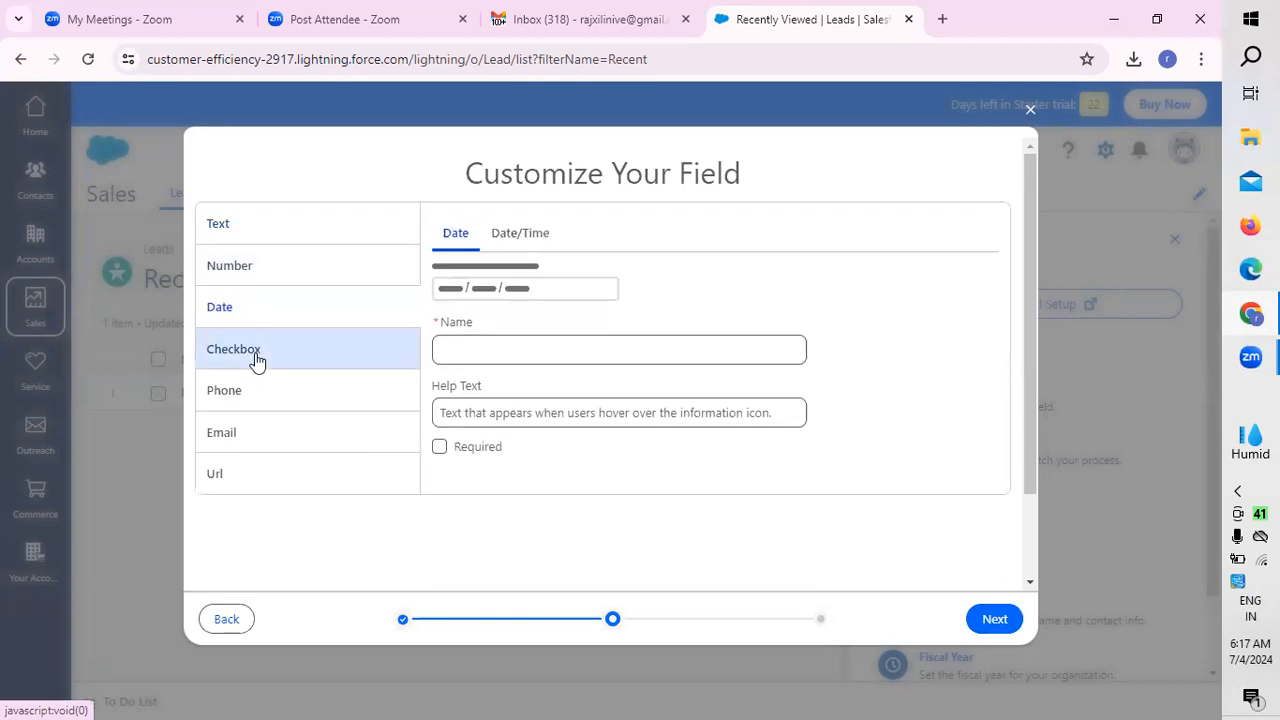
pyautogui.click(255, 359)
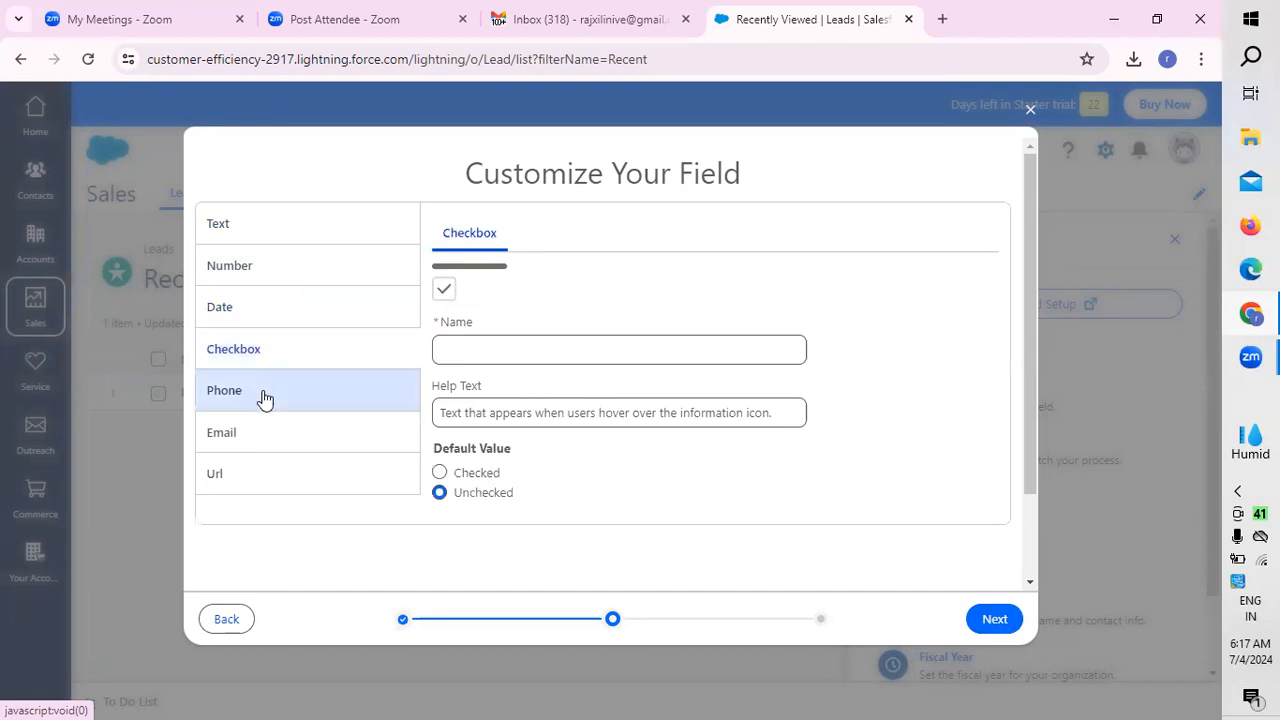
pyautogui.click(265, 398)
pyautogui.click(243, 441)
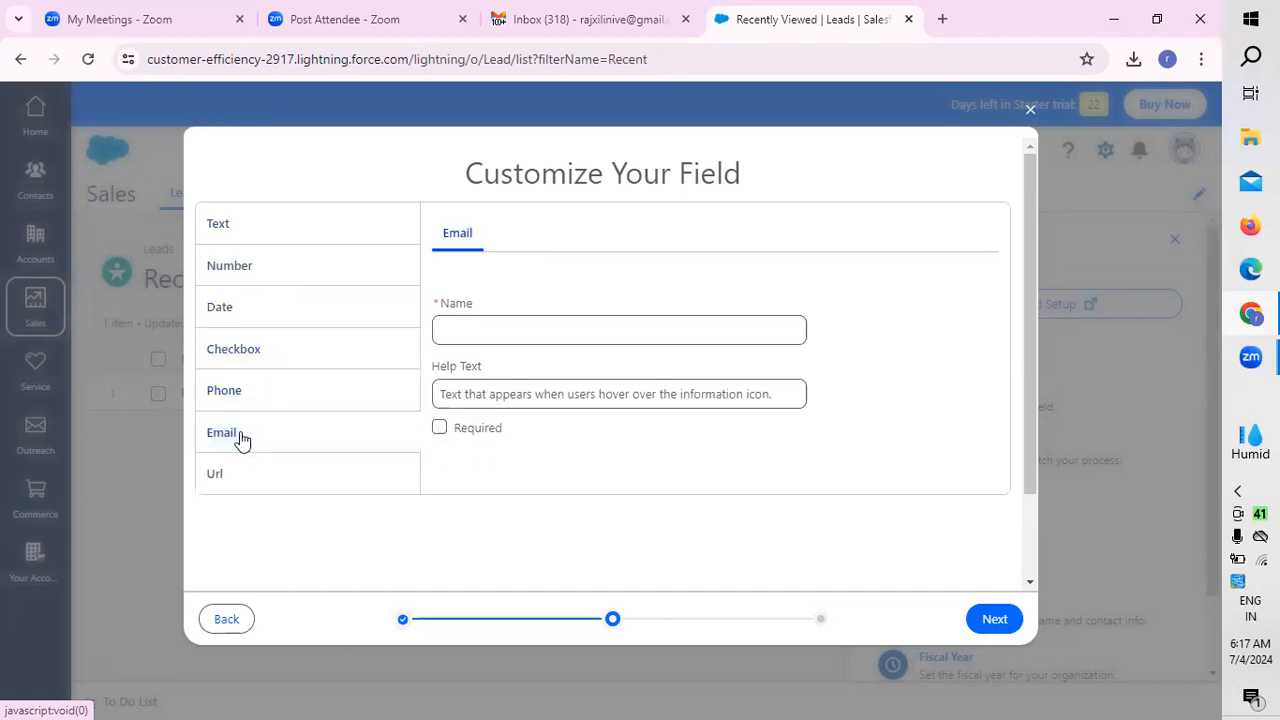
pyautogui.click(245, 234)
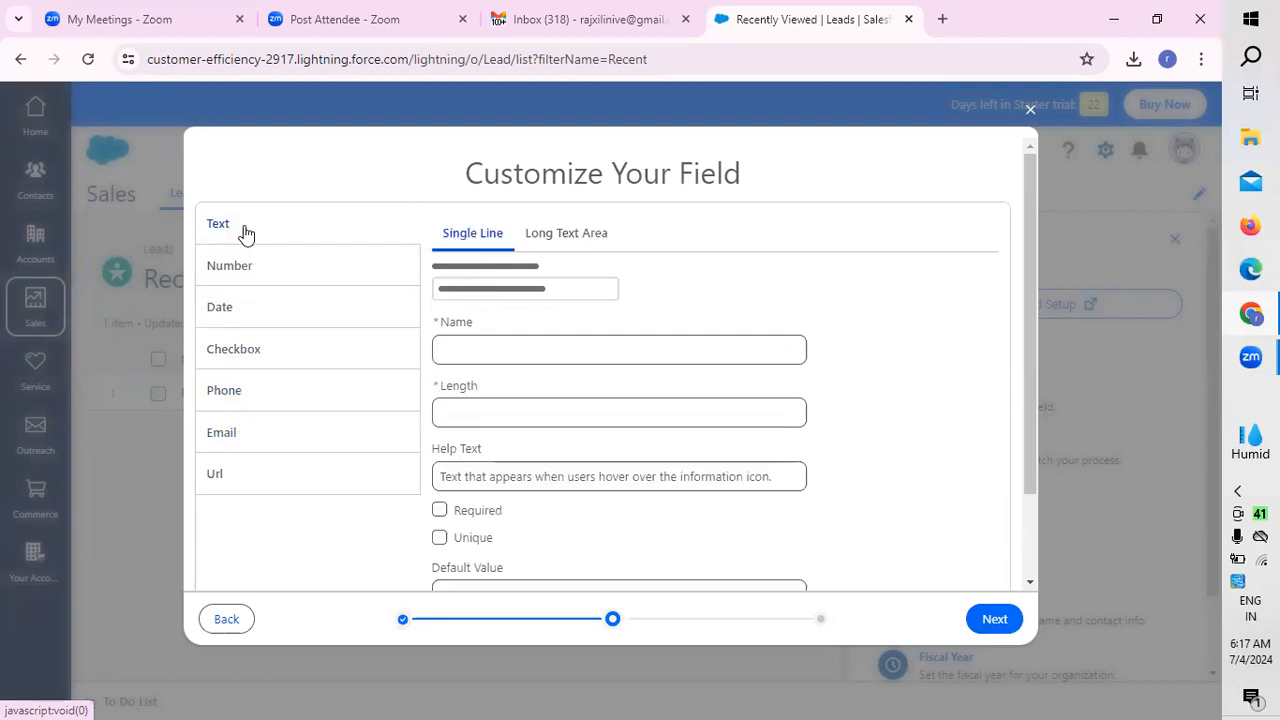
# Step: Return to the object selection and proceed with Accounts as the new field's object
pyautogui.click(238, 616)
pyautogui.click(315, 389)
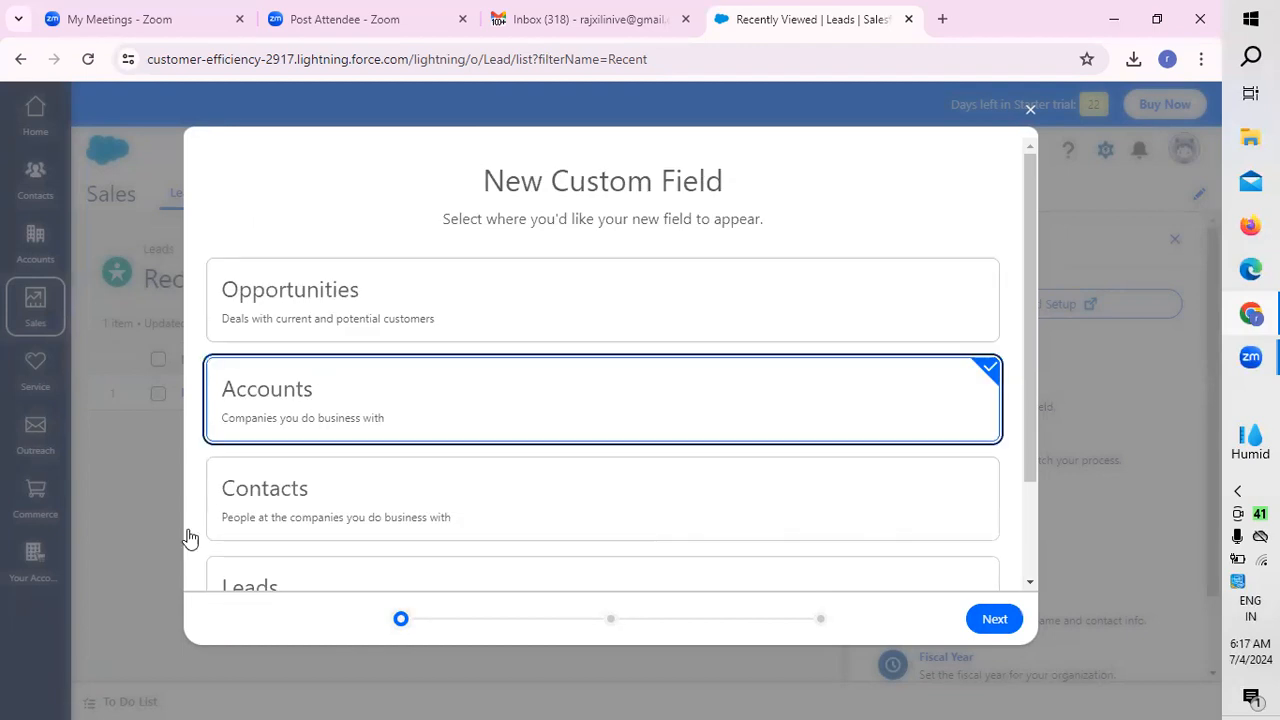
pyautogui.click(994, 619)
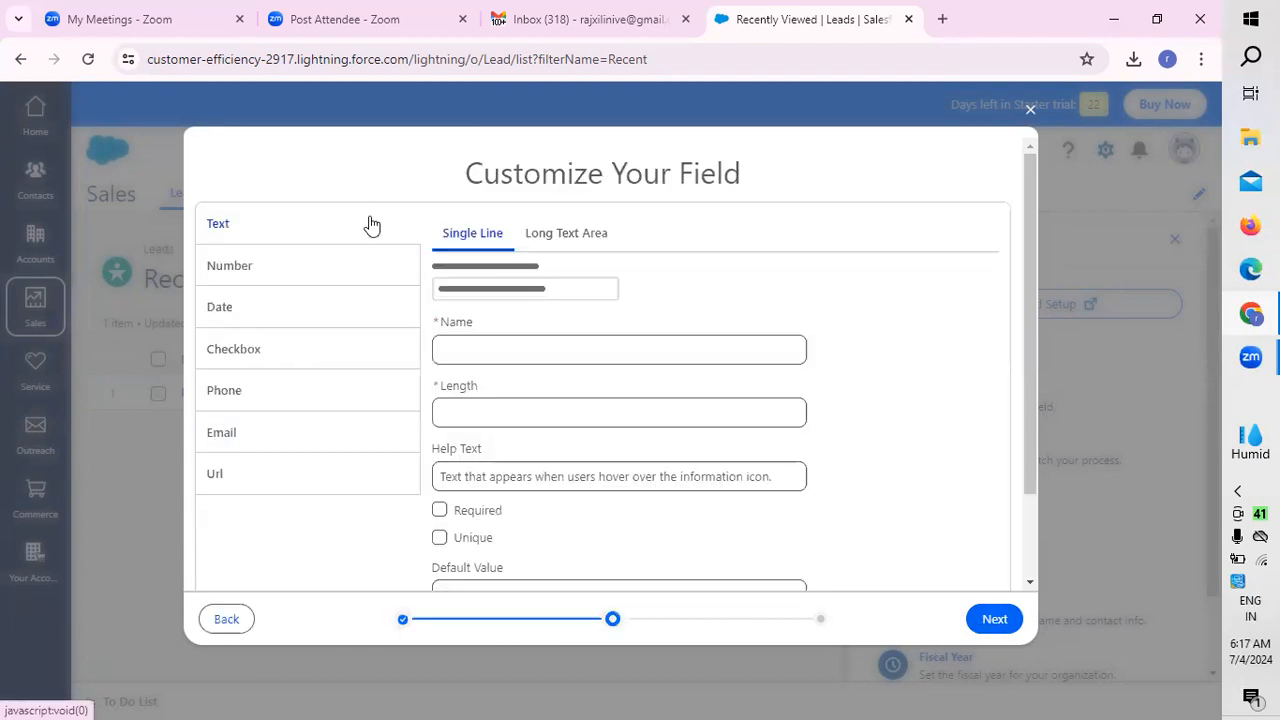
# Step: Compare the Long Text Area and Single Line text variants, and view the Number field settings
pyautogui.click(603, 238)
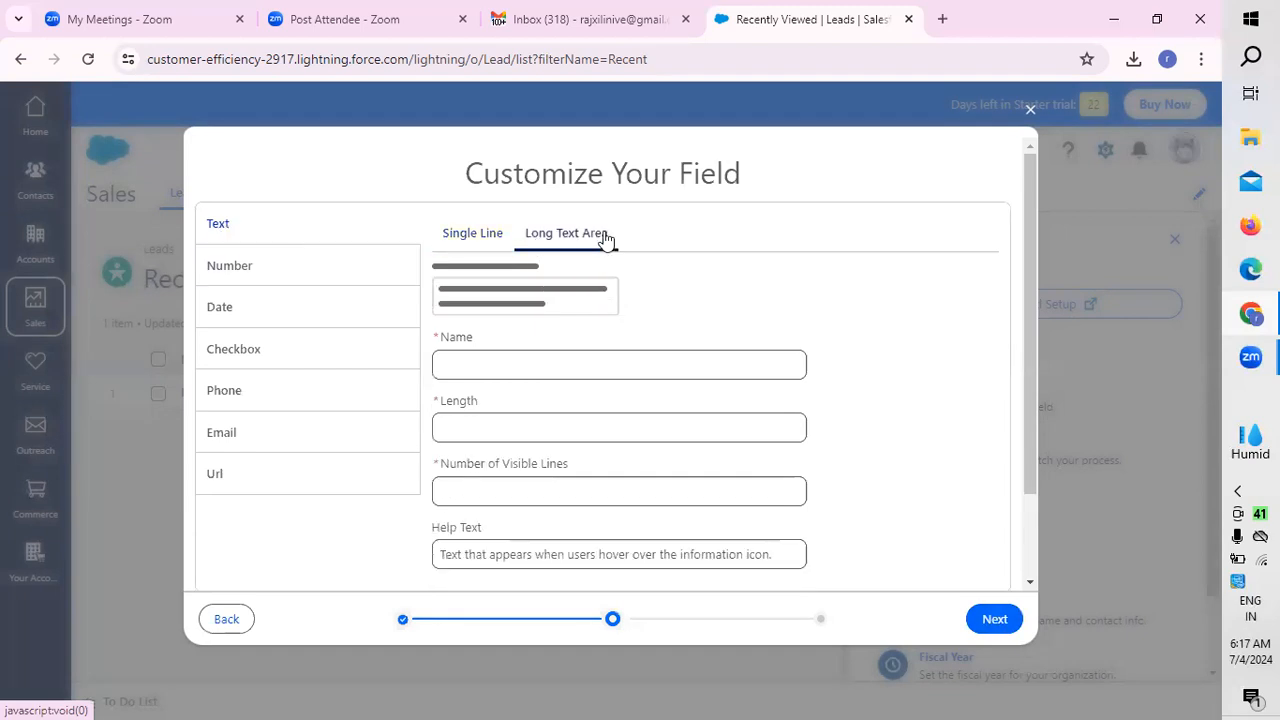
pyautogui.click(489, 238)
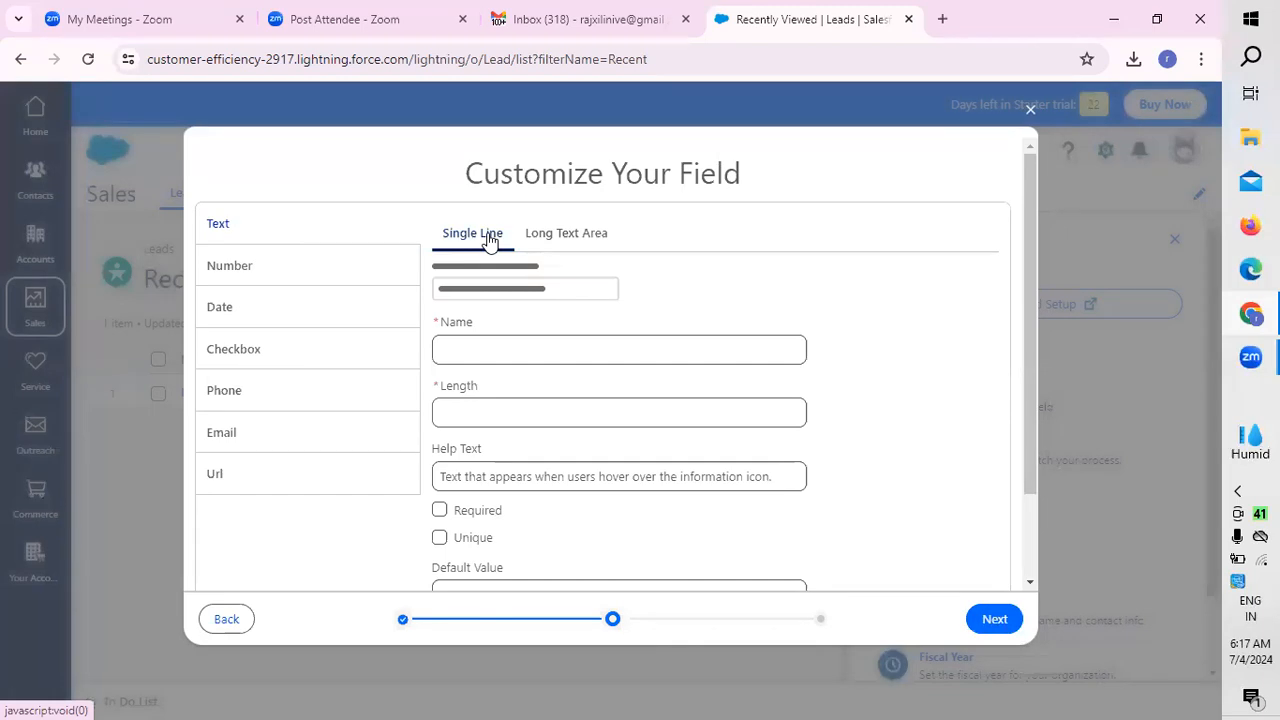
pyautogui.click(297, 277)
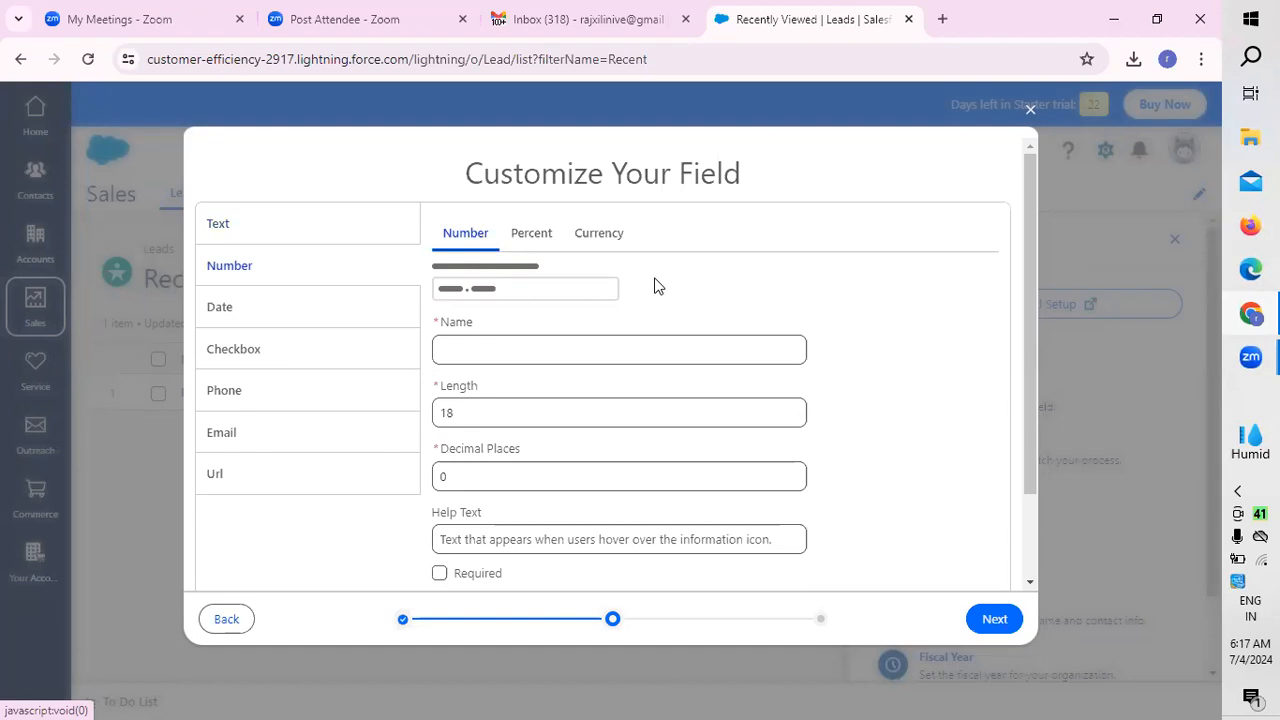
# Step: Choose the Date type, name the field "enquiry" and save it on Accounts
pyautogui.click(275, 313)
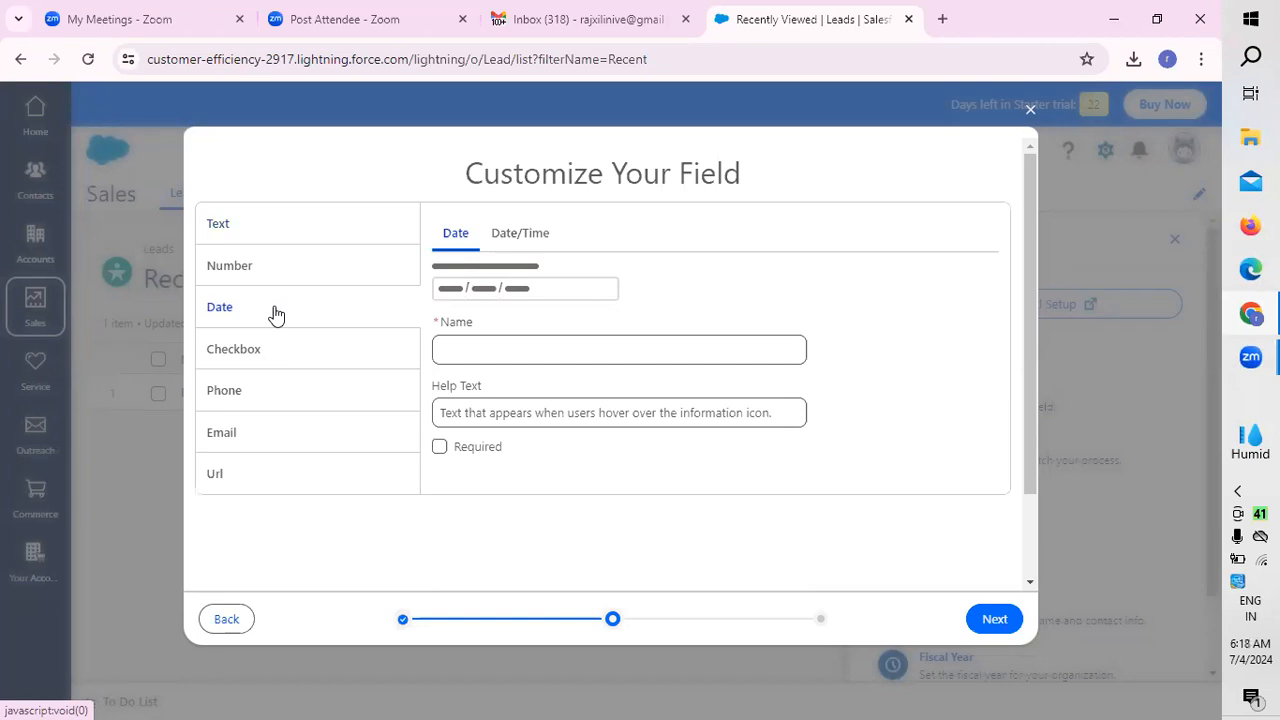
pyautogui.click(468, 348)
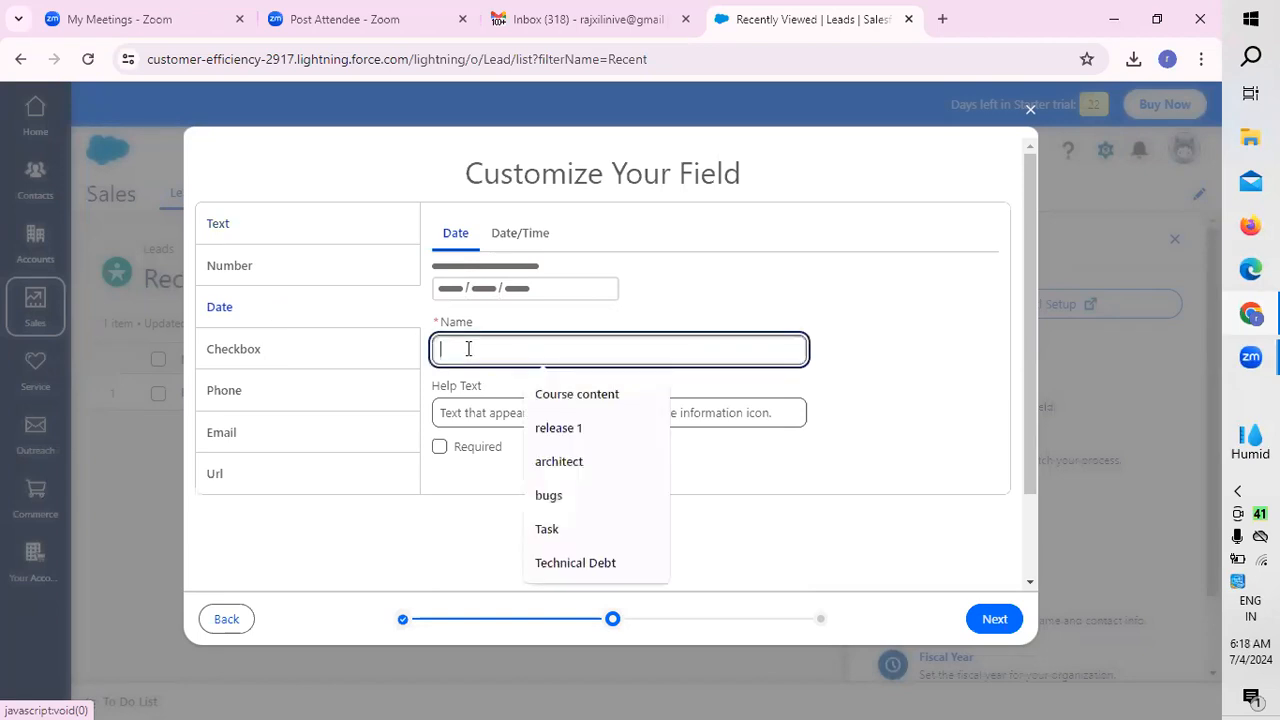
pyautogui.write('enquiry')
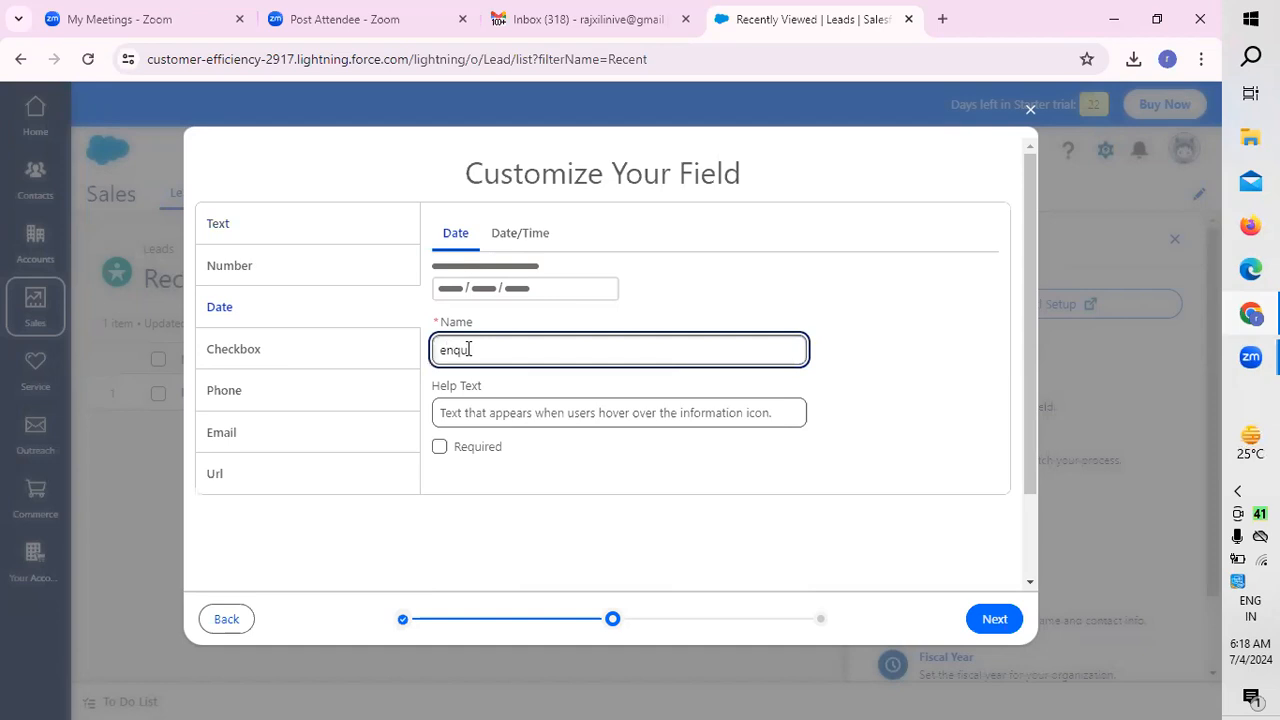
pyautogui.click(666, 412)
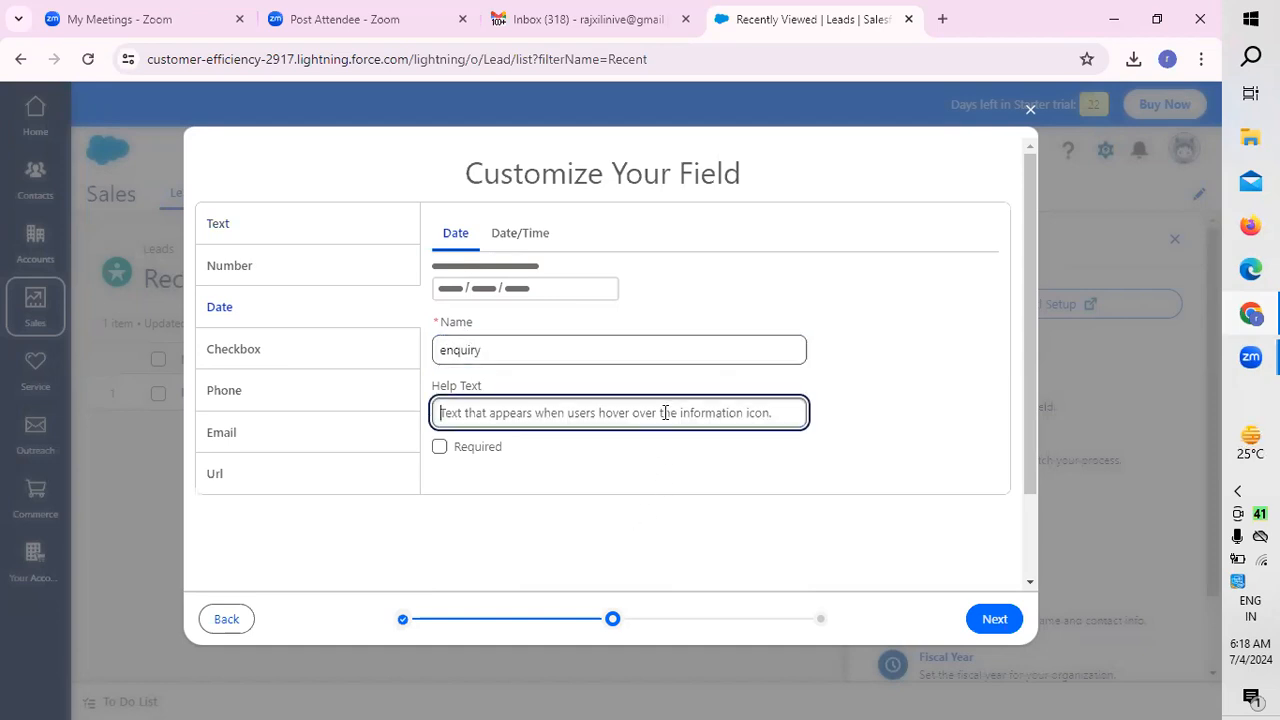
pyautogui.click(1008, 630)
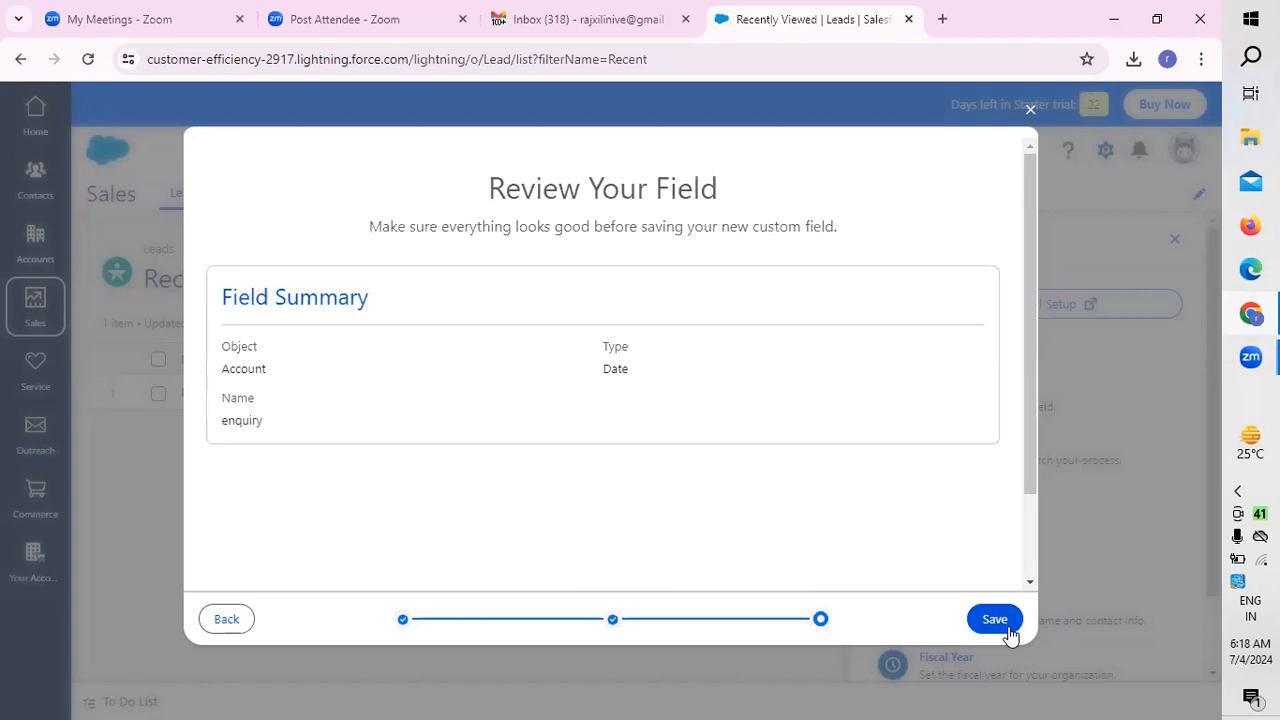
pyautogui.click(995, 620)
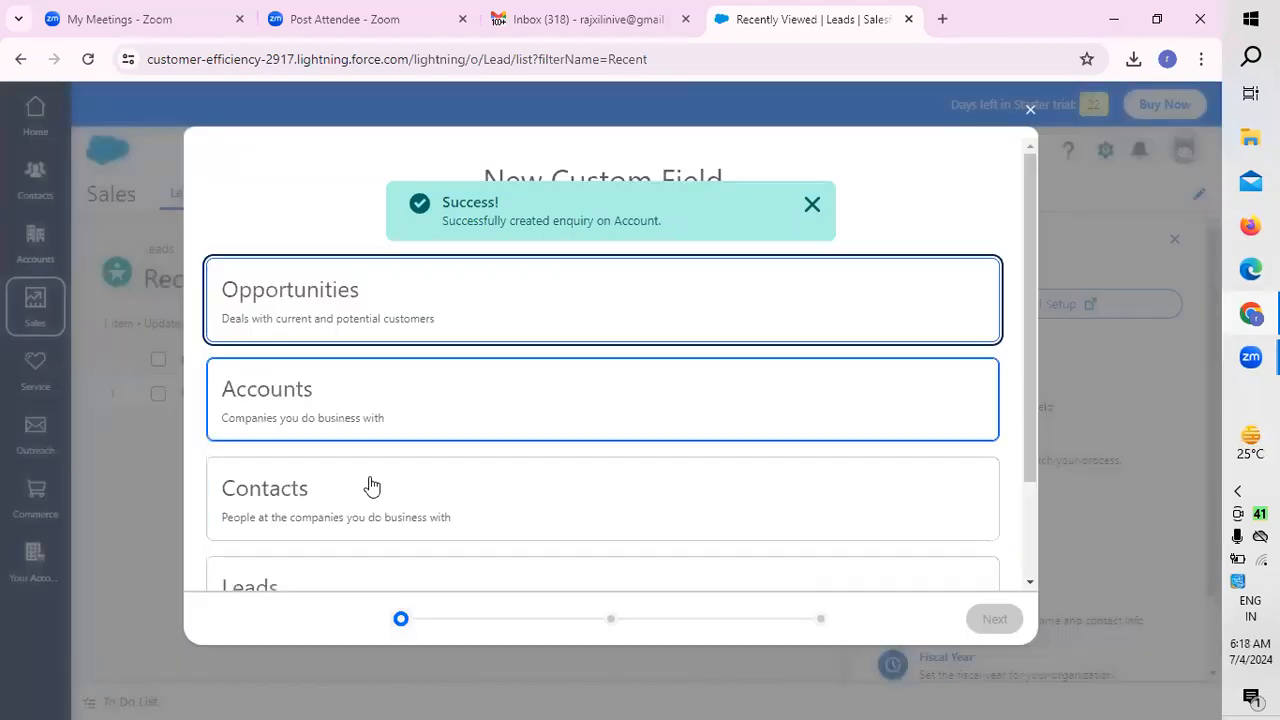
# Step: Start another custom field for Accounts with the Checkbox type
pyautogui.click(337, 429)
pyautogui.click(994, 619)
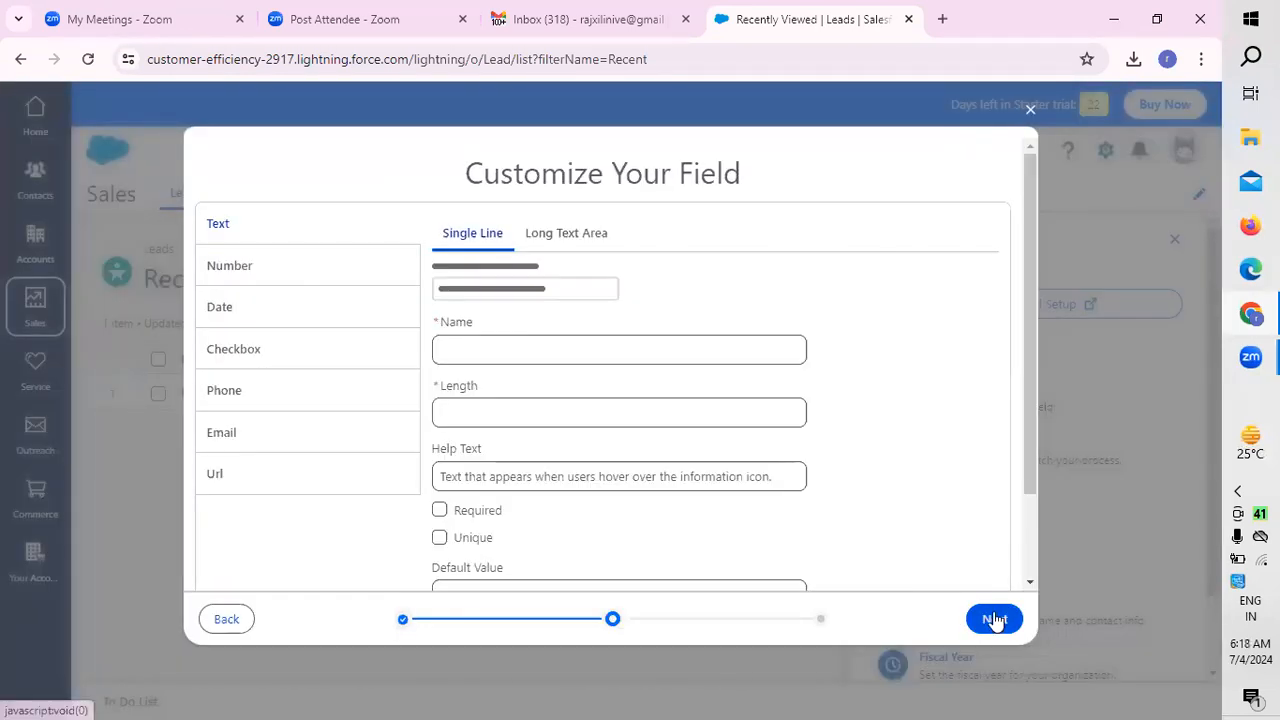
pyautogui.click(236, 369)
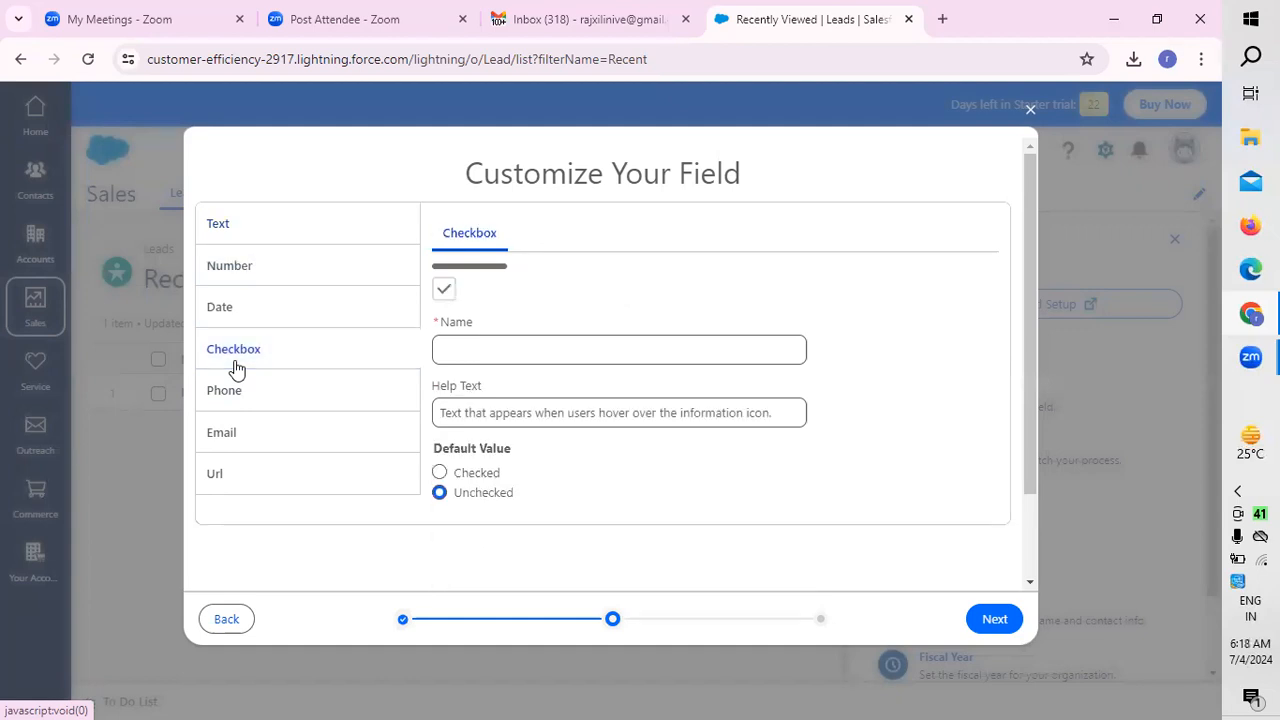
# Step: Name the checkbox field "enable" with the default value Checked, and save it on Accounts
pyautogui.click(509, 347)
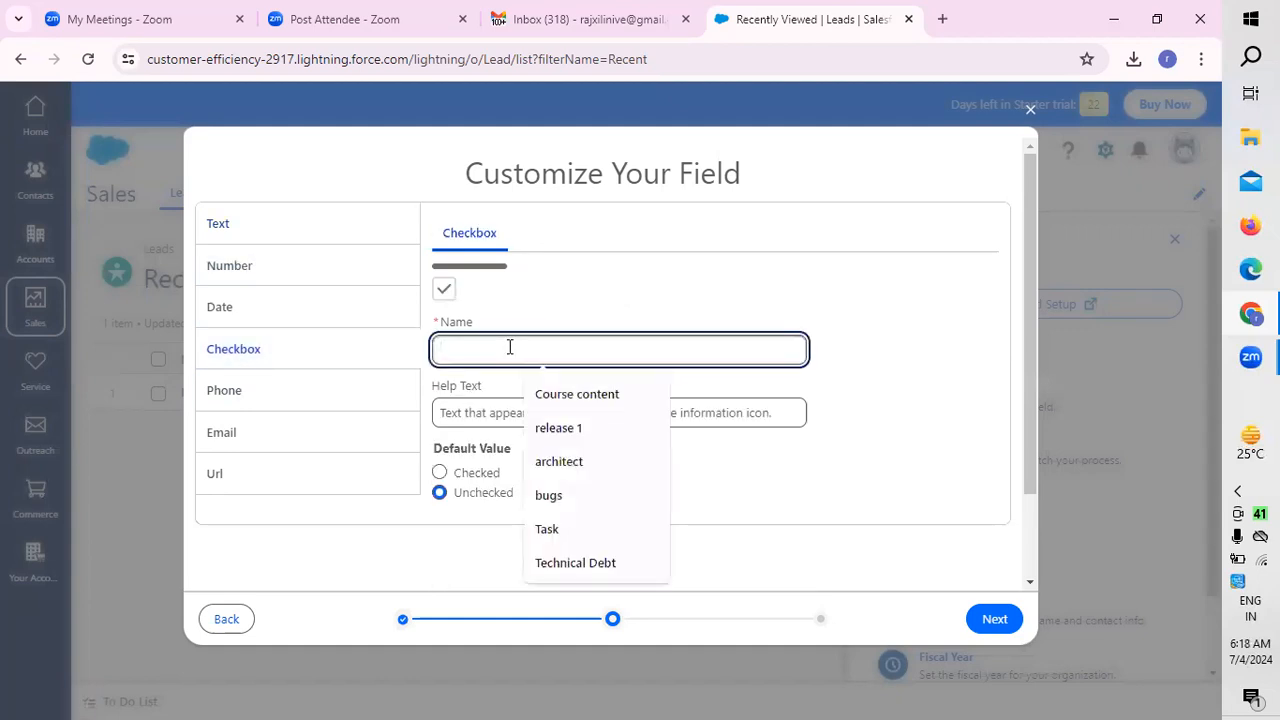
pyautogui.write('enable')
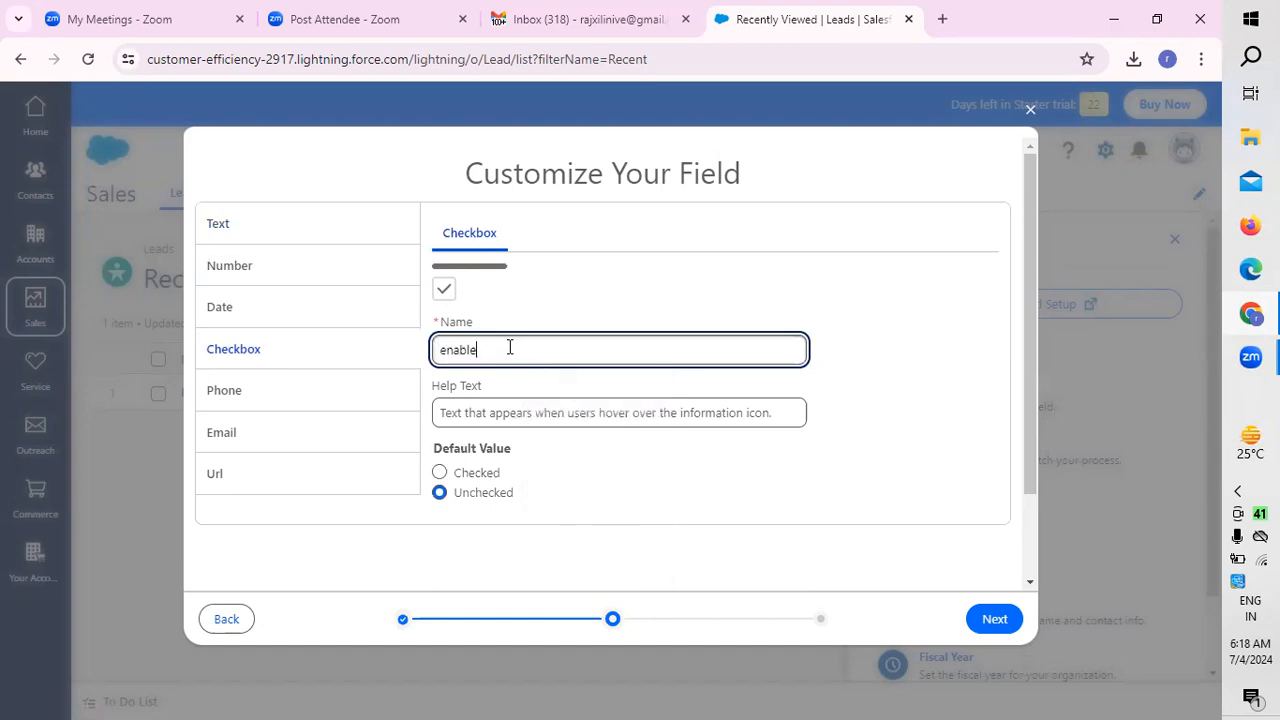
pyautogui.click(440, 474)
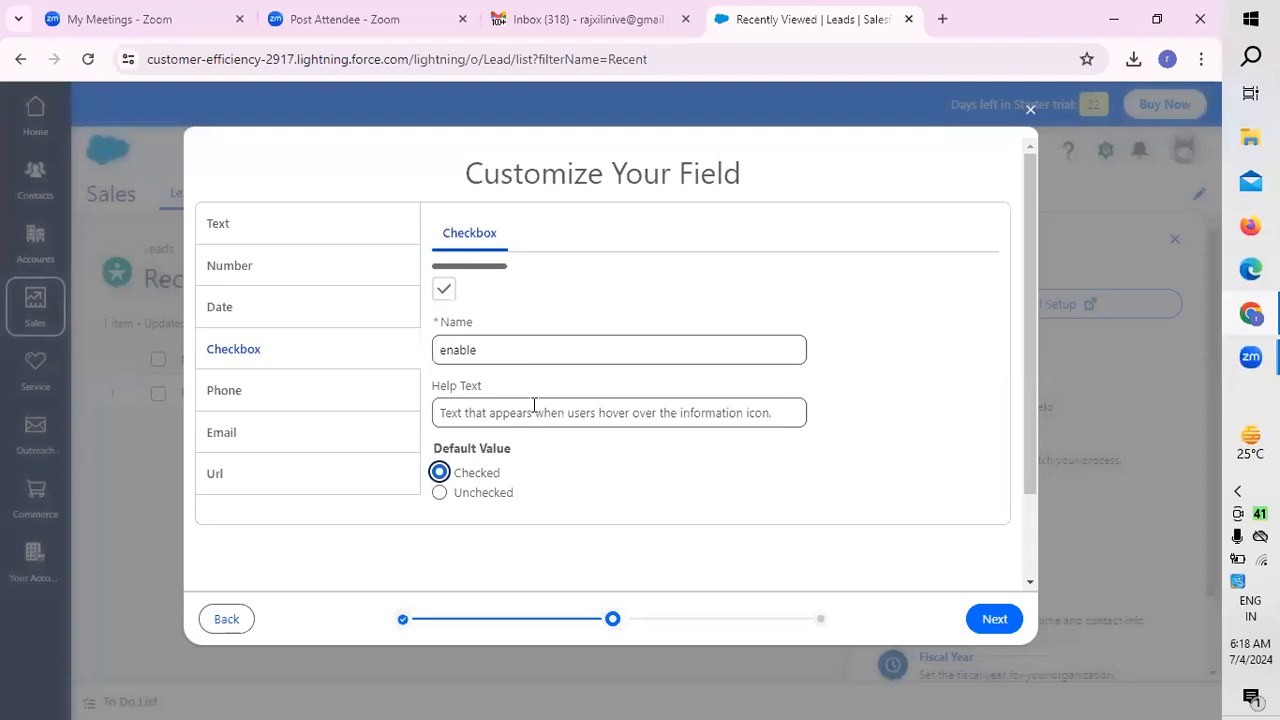
pyautogui.click(994, 620)
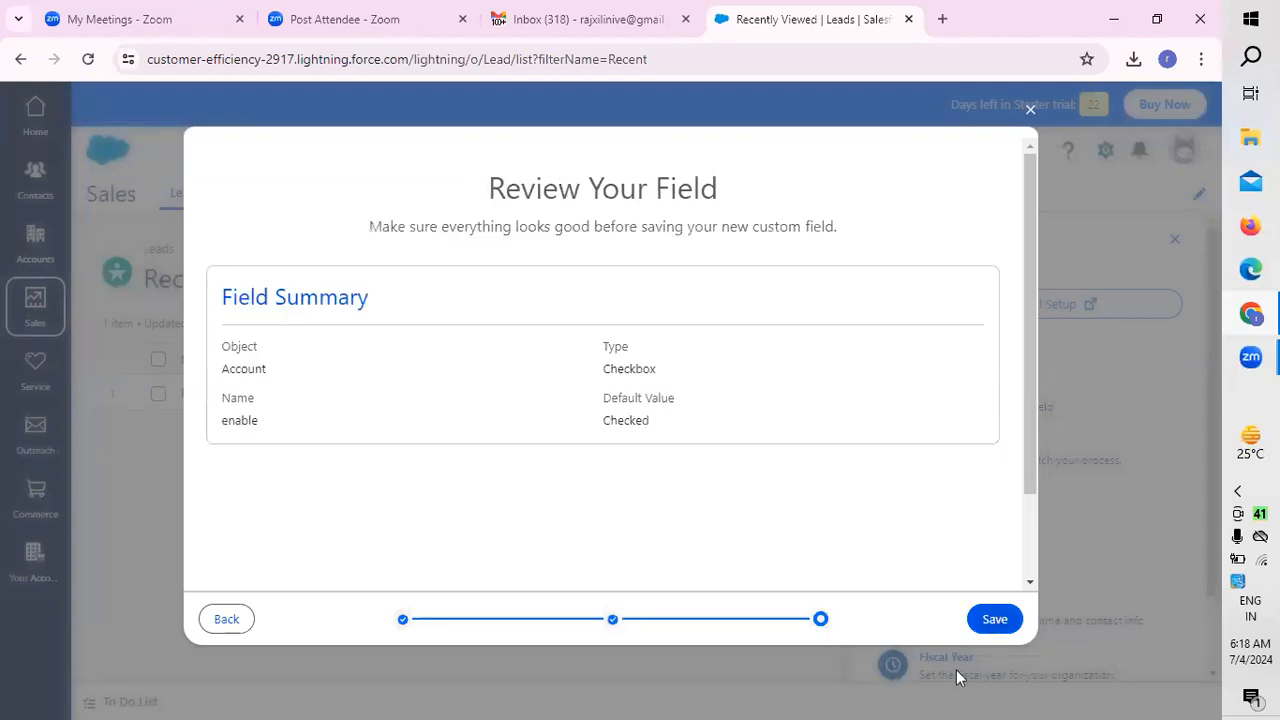
pyautogui.click(998, 618)
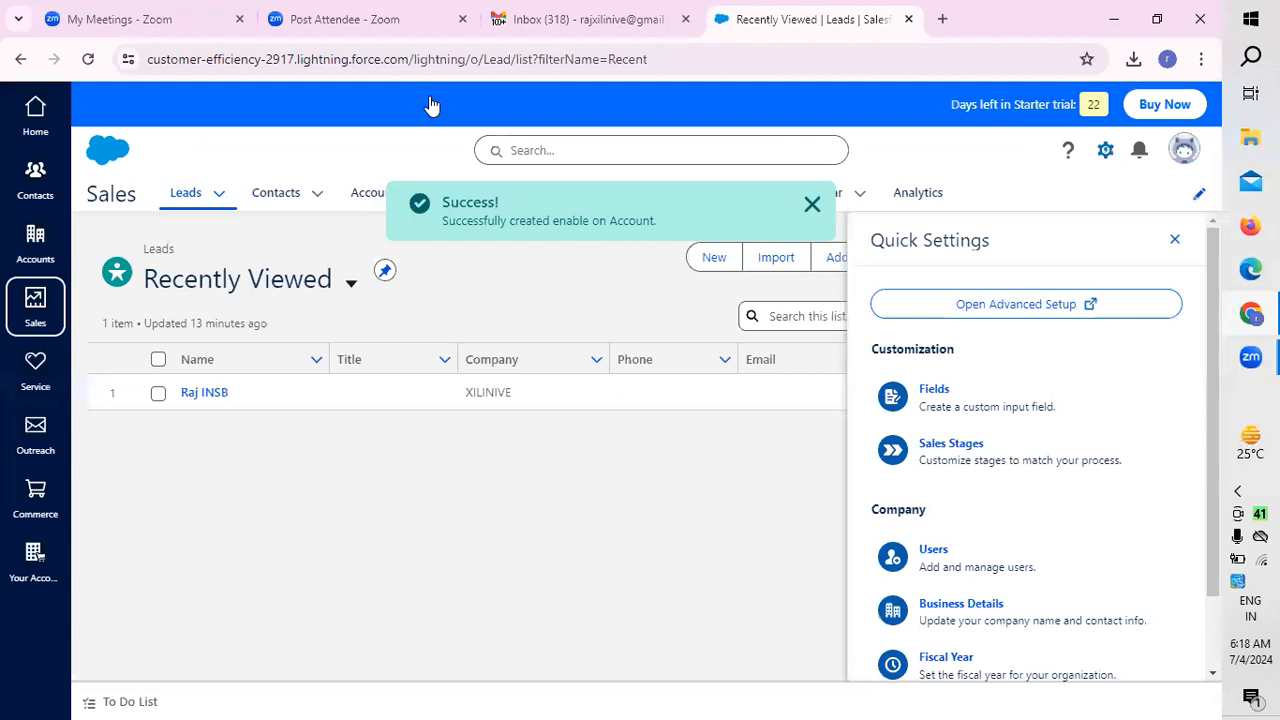
# Step: Start another custom field for Accounts with the Phone type
pyautogui.click(926, 400)
pyautogui.click(236, 424)
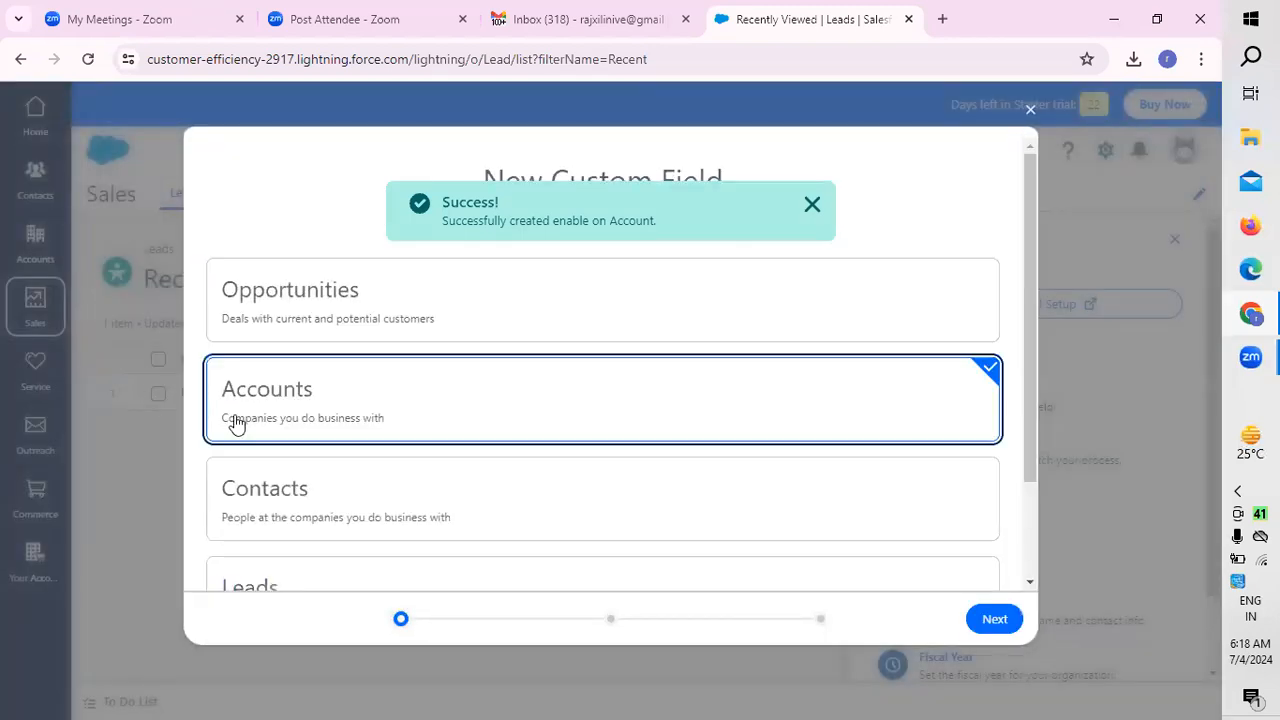
pyautogui.click(994, 619)
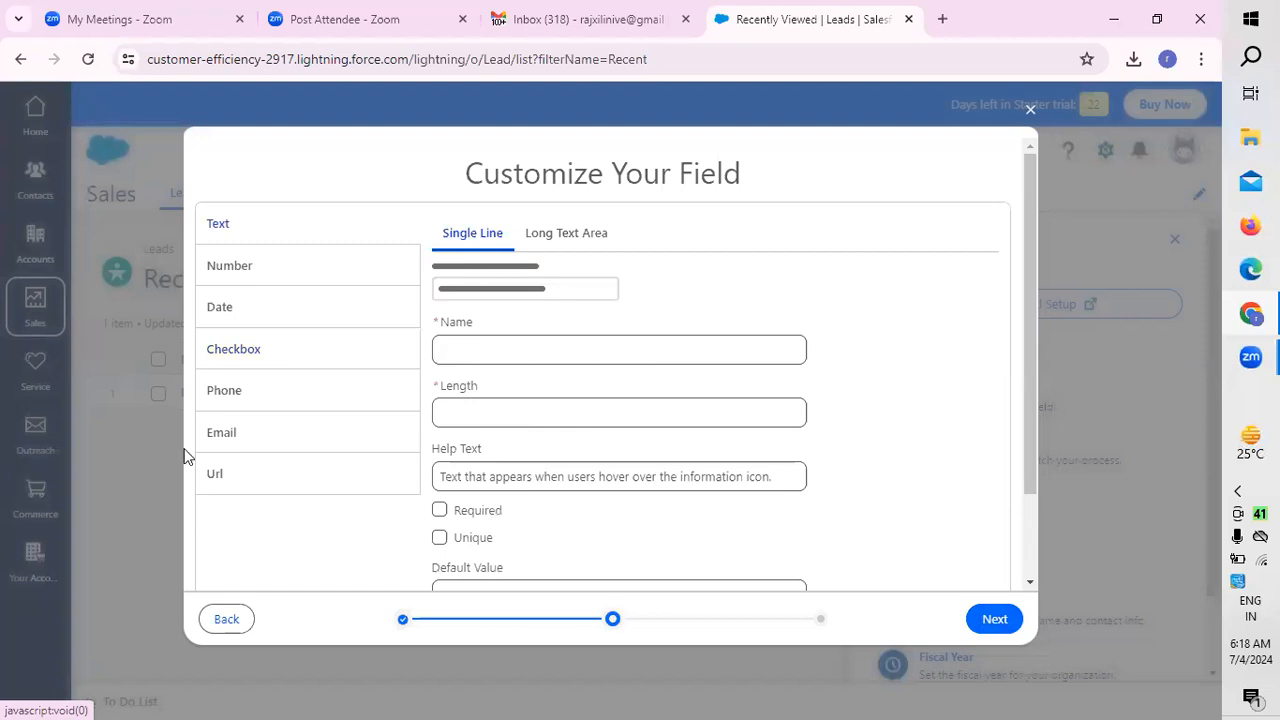
pyautogui.click(245, 398)
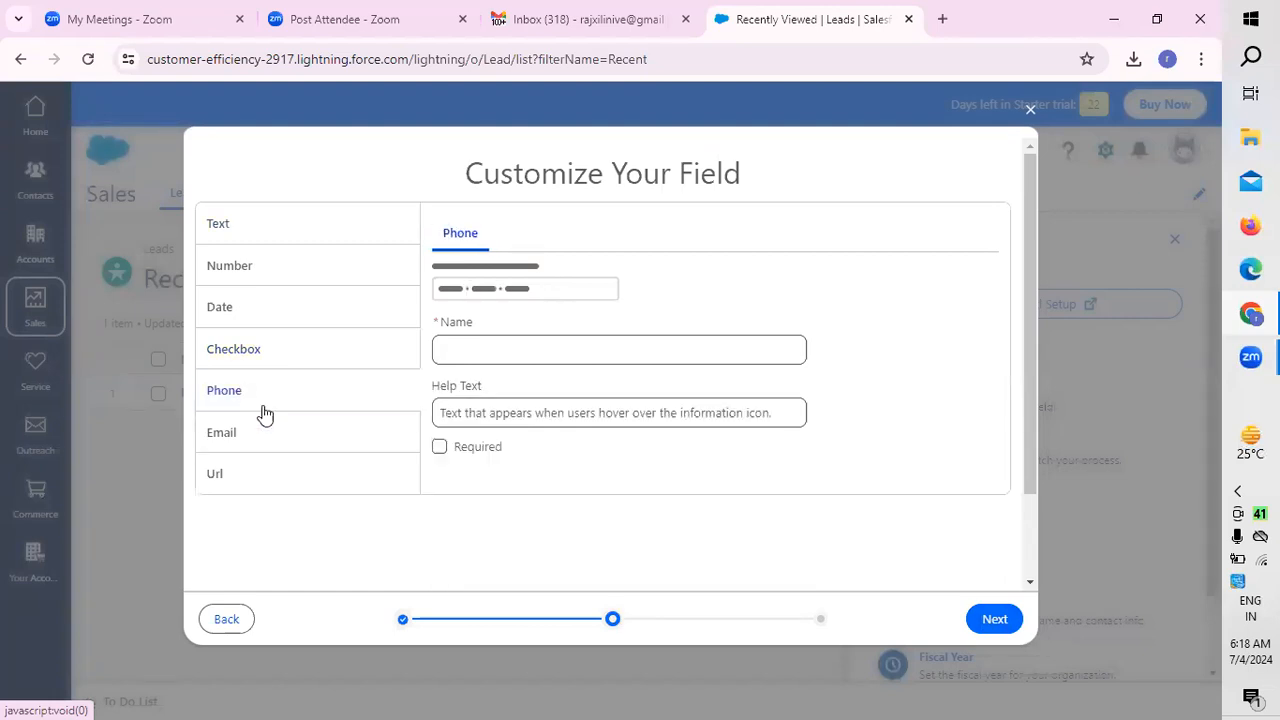
# Step: Name the phone field "contact" and save it on Accounts
pyautogui.click(509, 357)
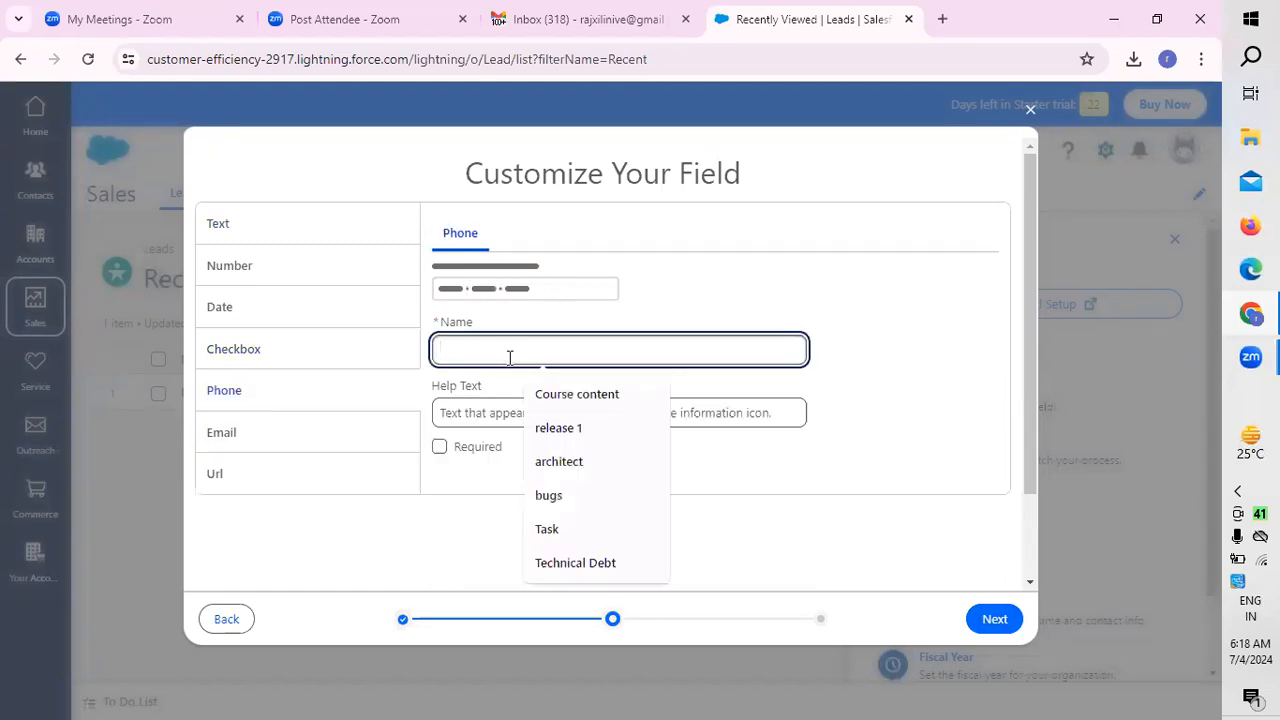
pyautogui.write('conatc')
pyautogui.press('BackSpace')
pyautogui.press('BackSpace')
pyautogui.press('BackSpace')
pyautogui.write('ntact')
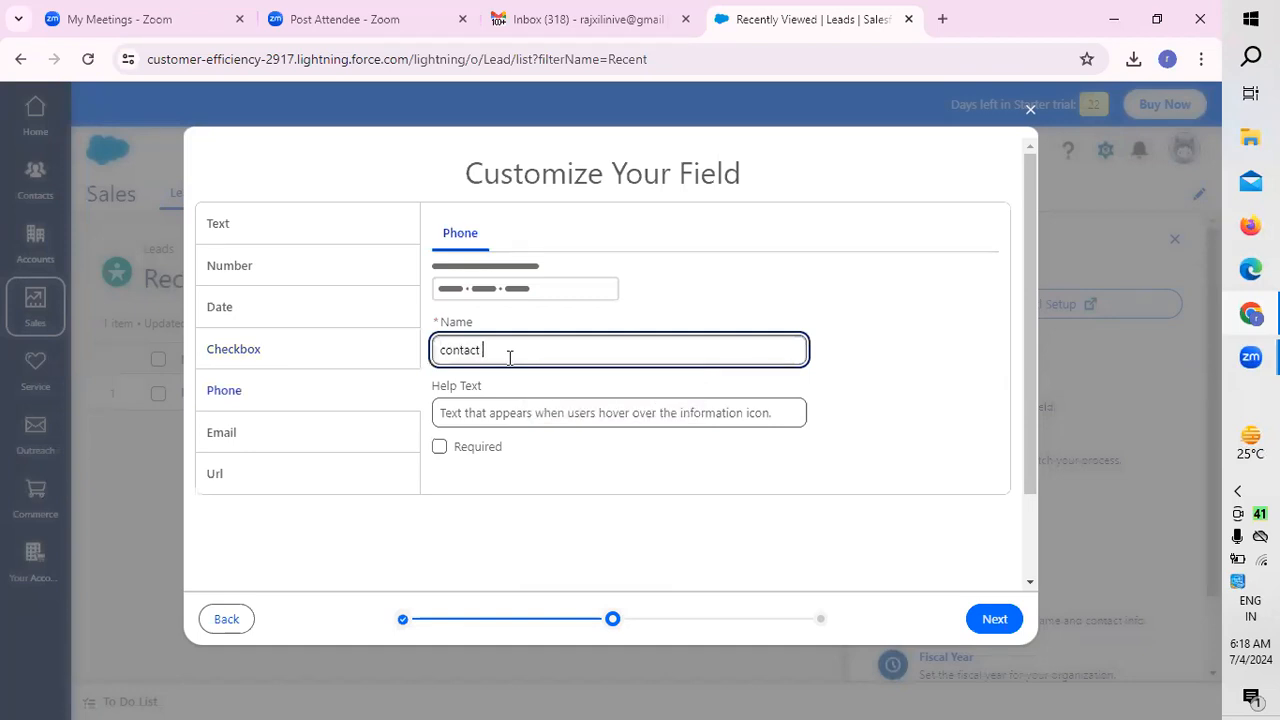
pyautogui.click(994, 620)
pyautogui.click(1004, 622)
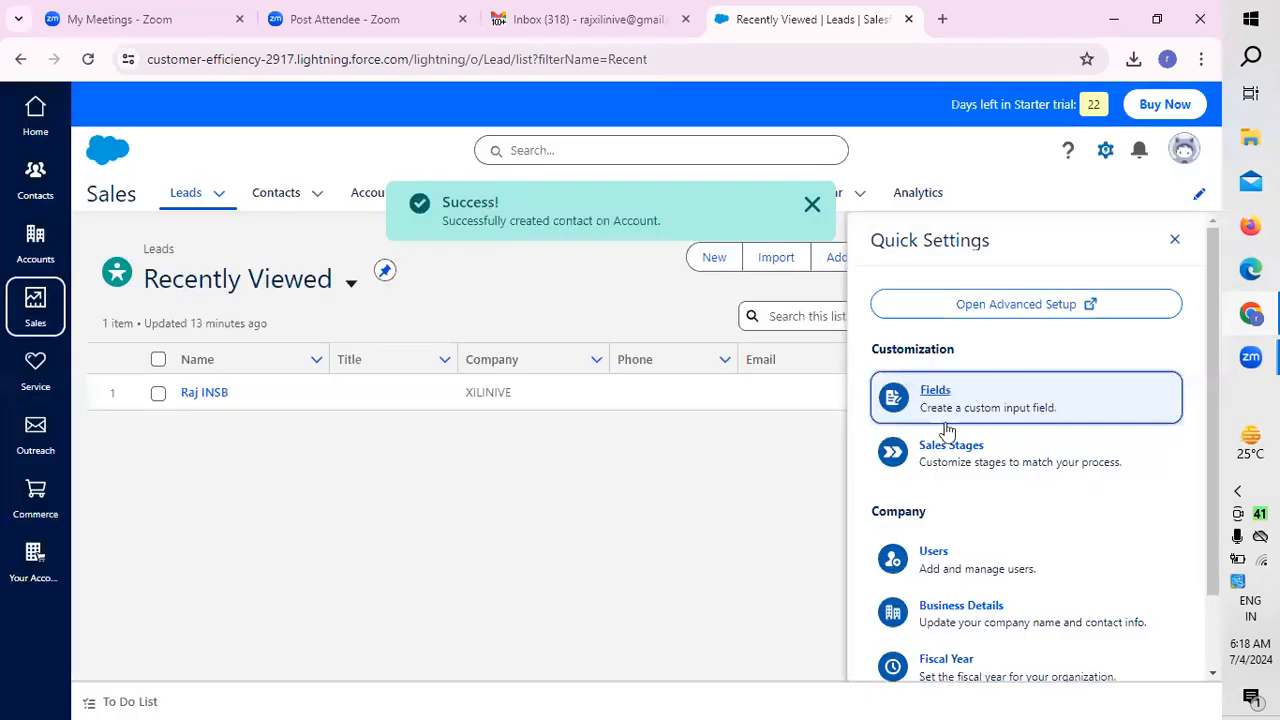
# Step: Start another custom field for Accounts with the Email type
pyautogui.click(950, 398)
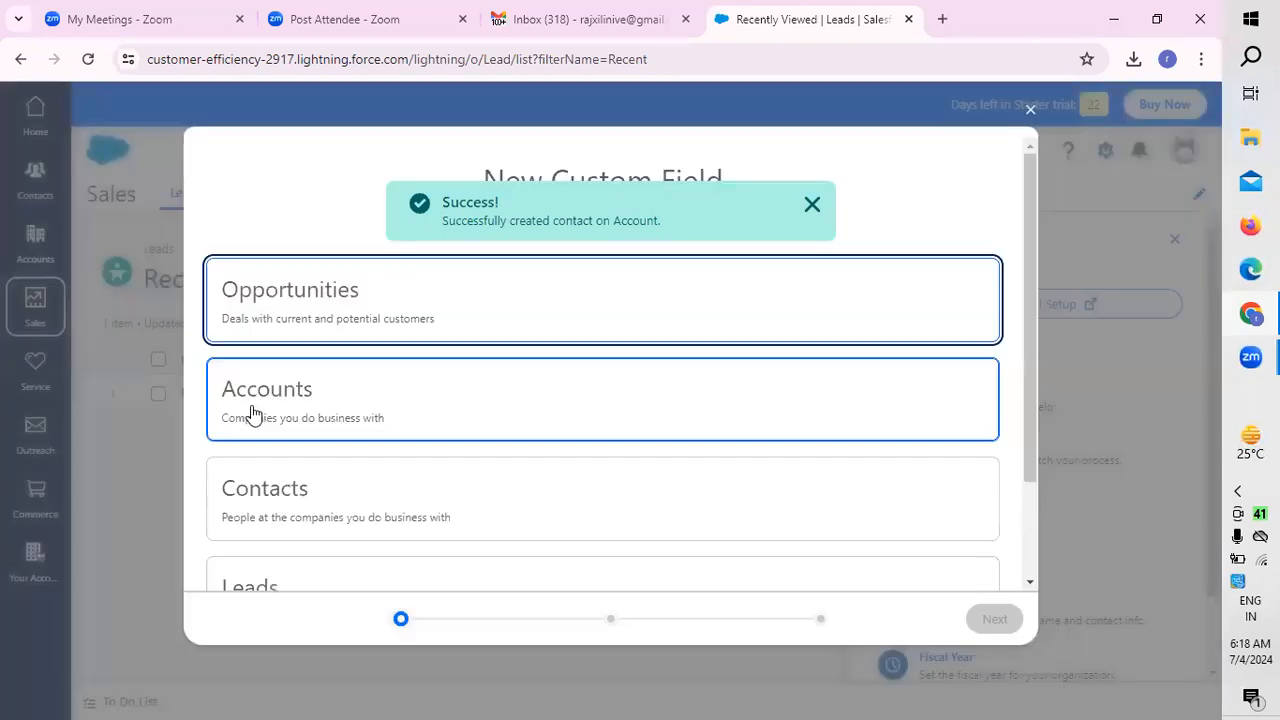
pyautogui.click(251, 414)
pyautogui.click(995, 619)
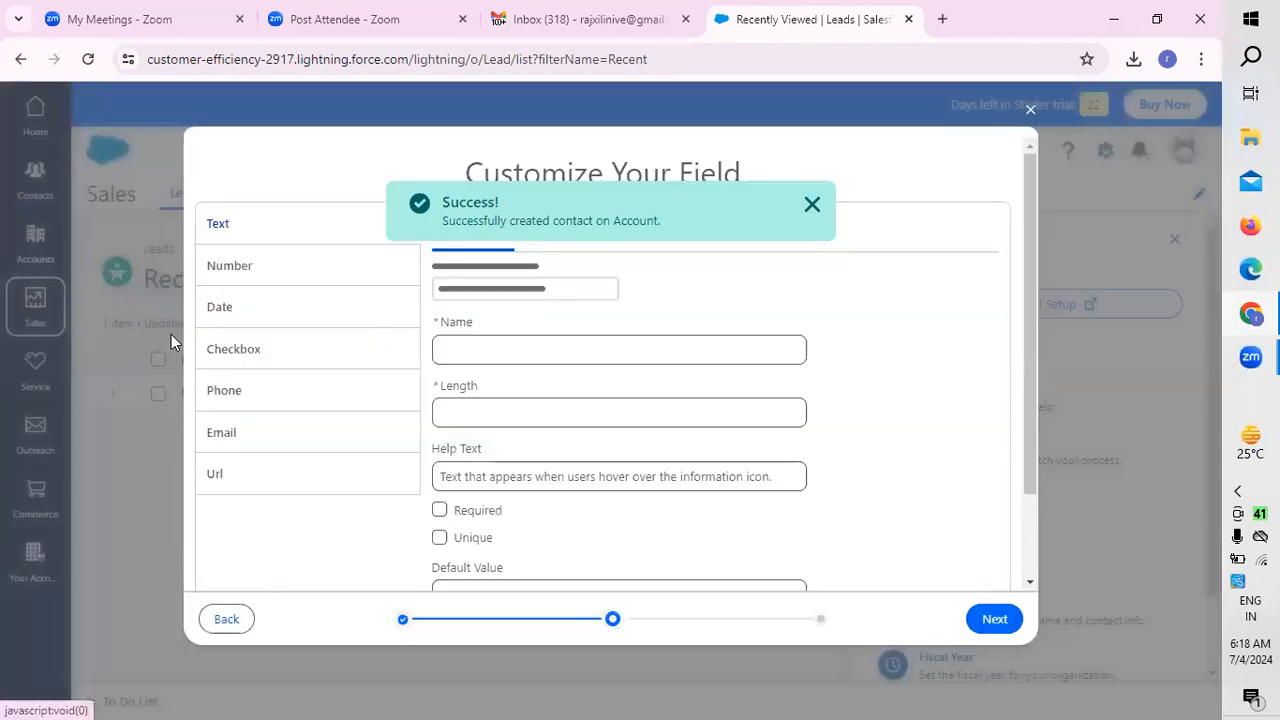
pyautogui.click(256, 433)
# Step: Name the email field "customer1" and save it on Accounts
pyautogui.click(457, 345)
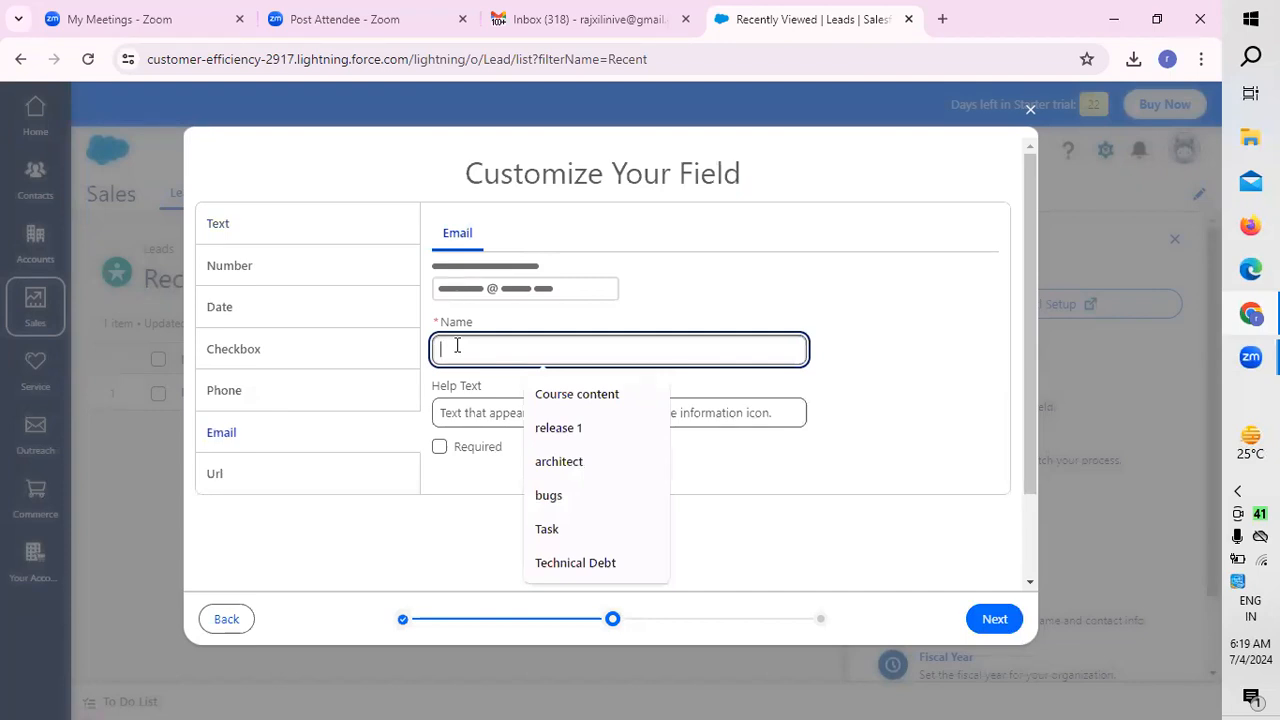
pyautogui.write('cus')
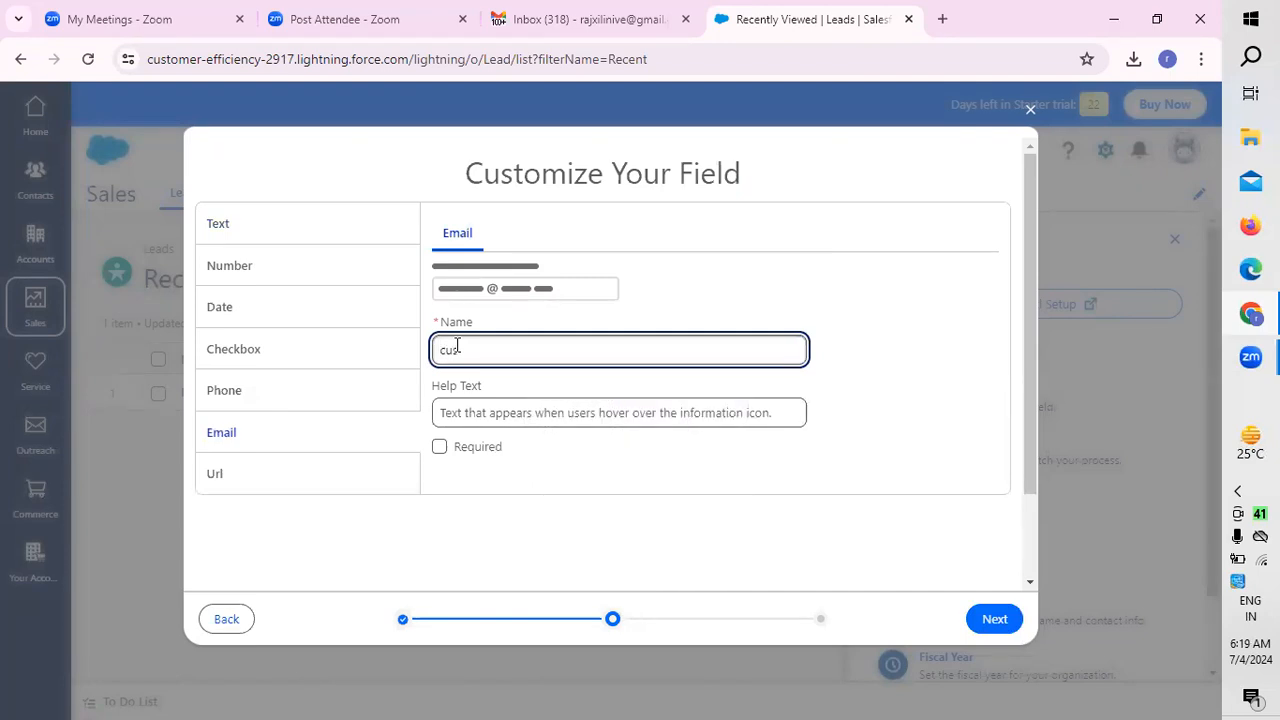
pyautogui.write('tomer1')
pyautogui.click(517, 425)
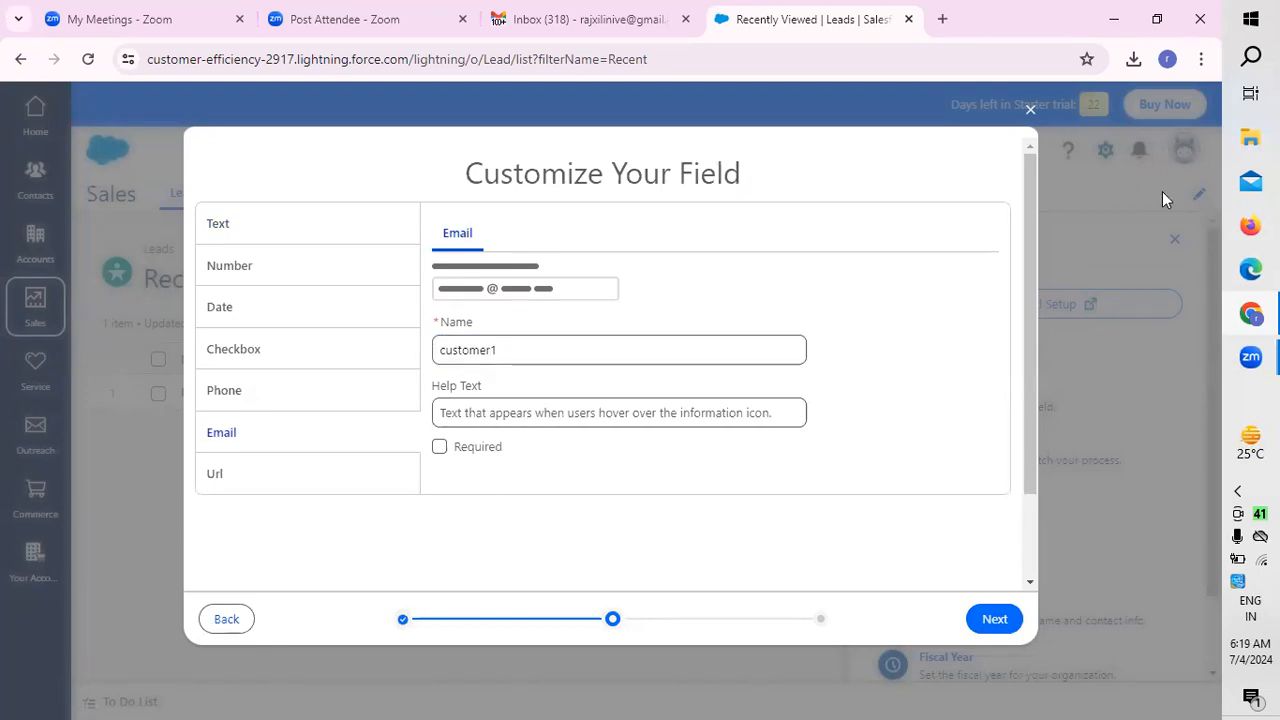
pyautogui.click(994, 620)
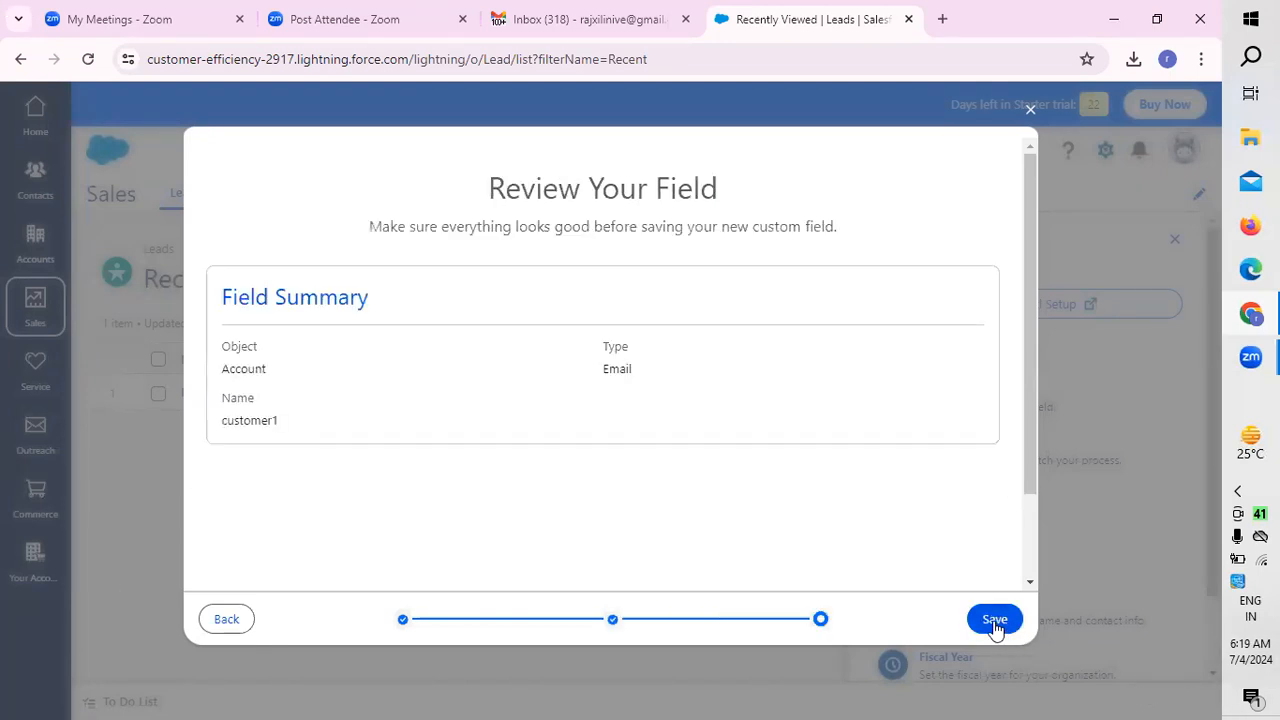
pyautogui.click(994, 620)
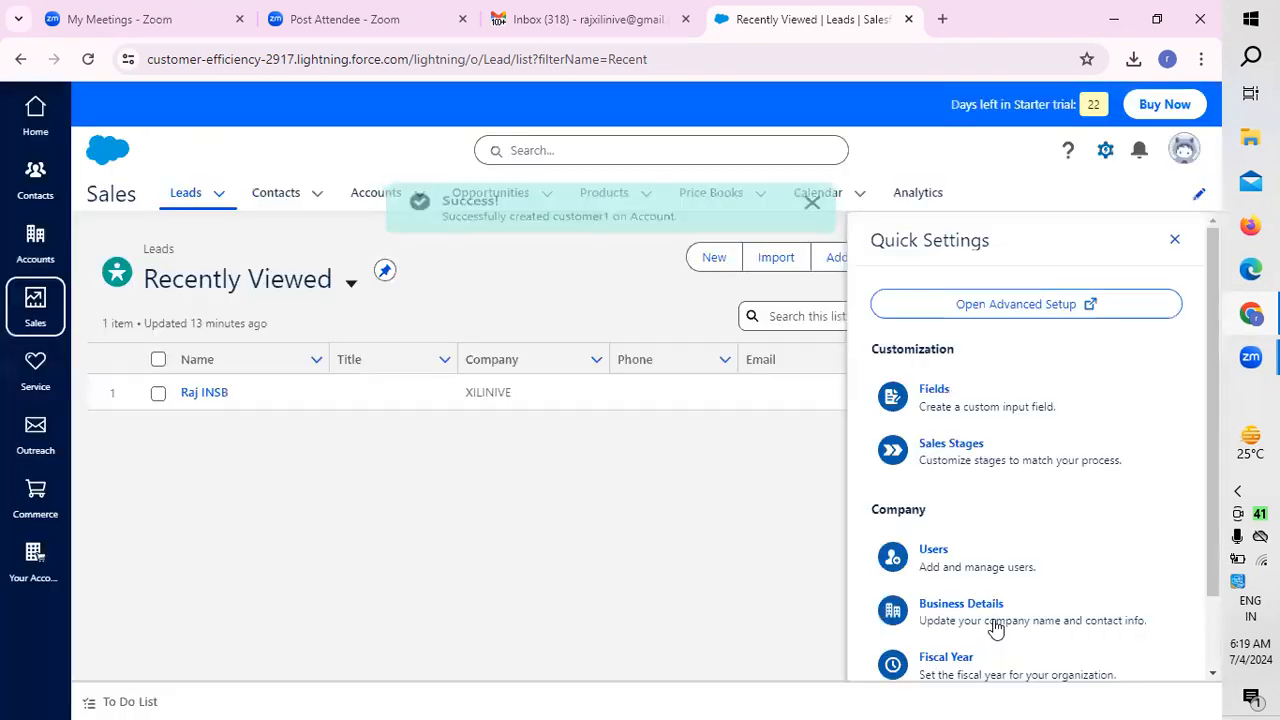
# Step: Start another custom field for Accounts with the Url type
pyautogui.click(957, 388)
pyautogui.click(266, 405)
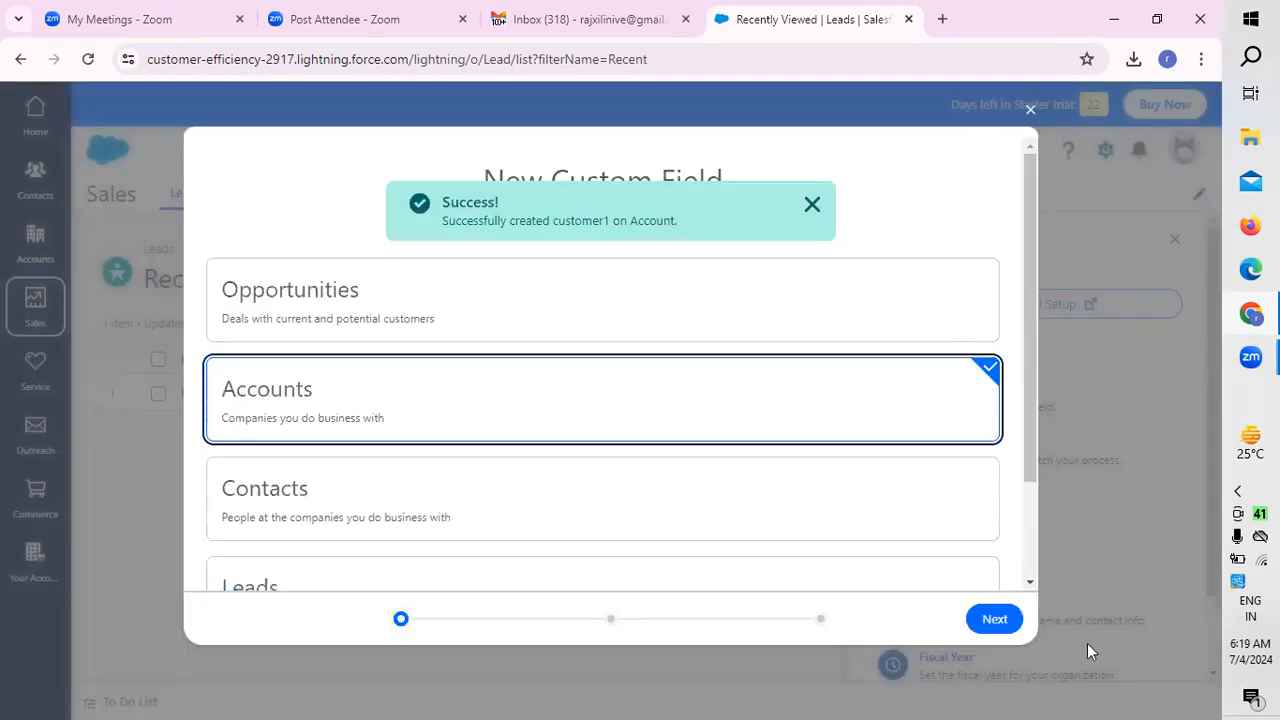
pyautogui.click(1006, 622)
pyautogui.click(238, 487)
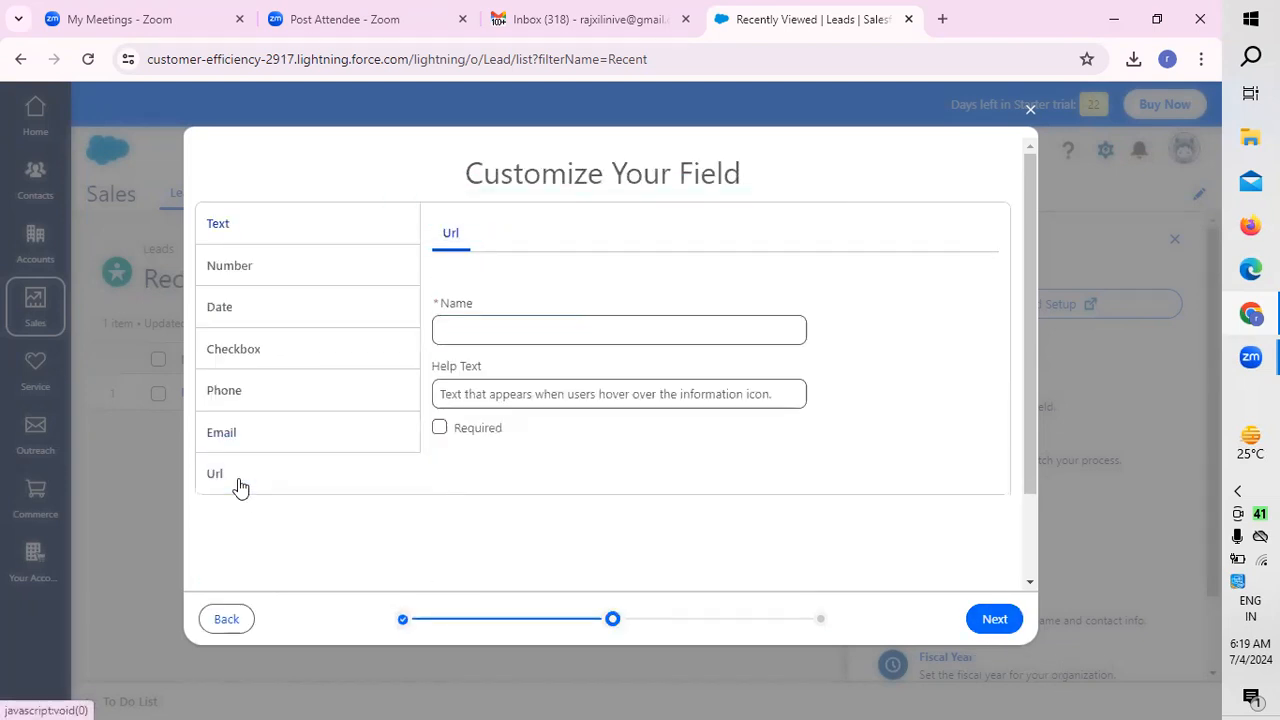
# Step: Name the URL field "xyz" and save it on Accounts
pyautogui.click(557, 350)
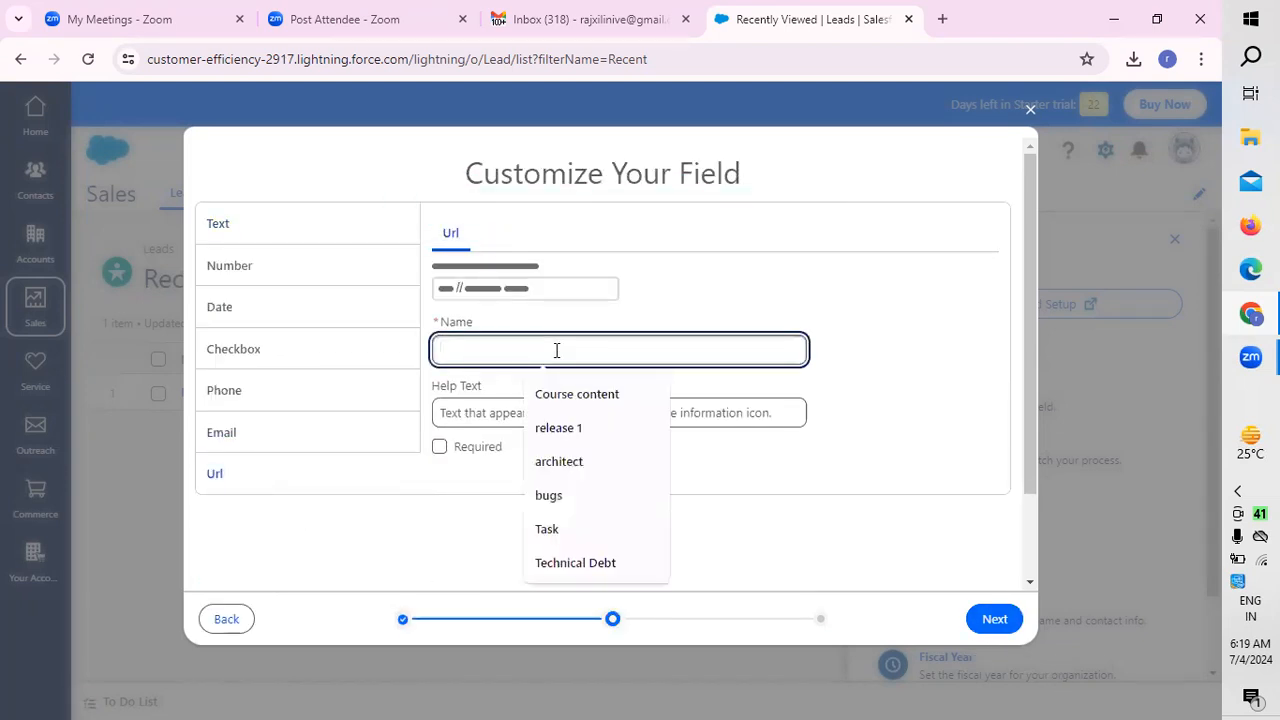
pyautogui.write('xyz')
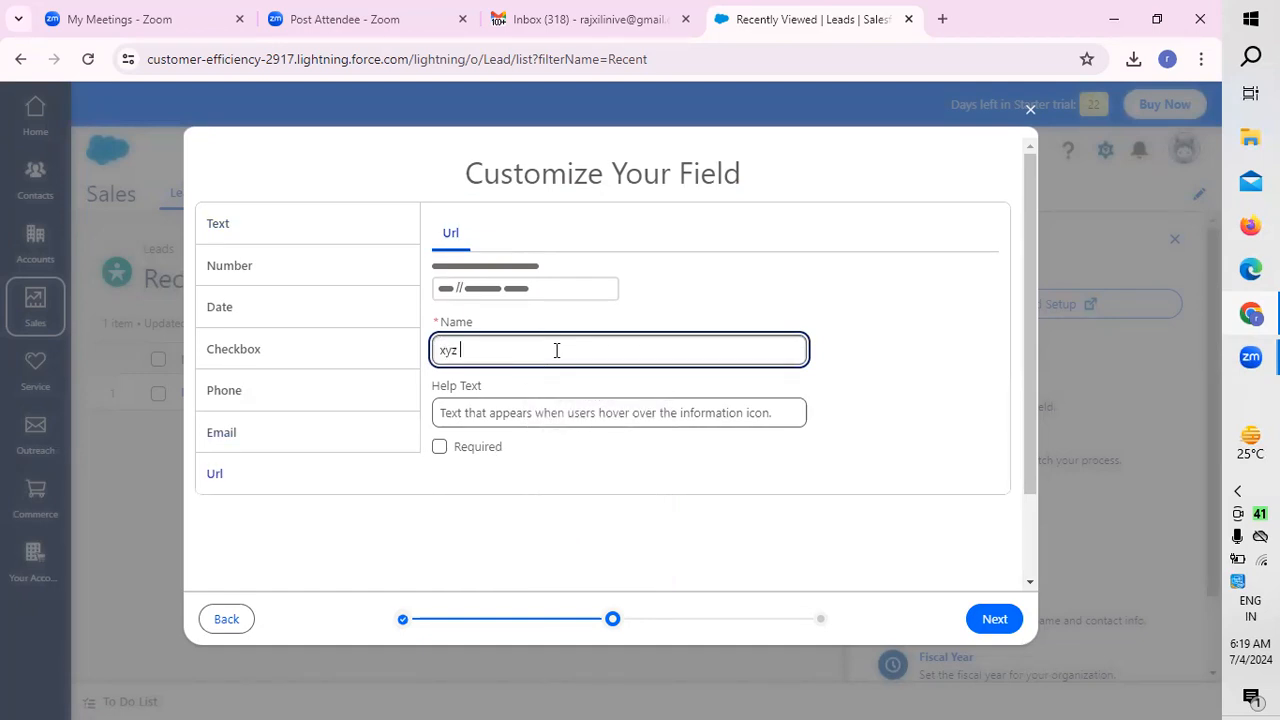
pyautogui.click(995, 620)
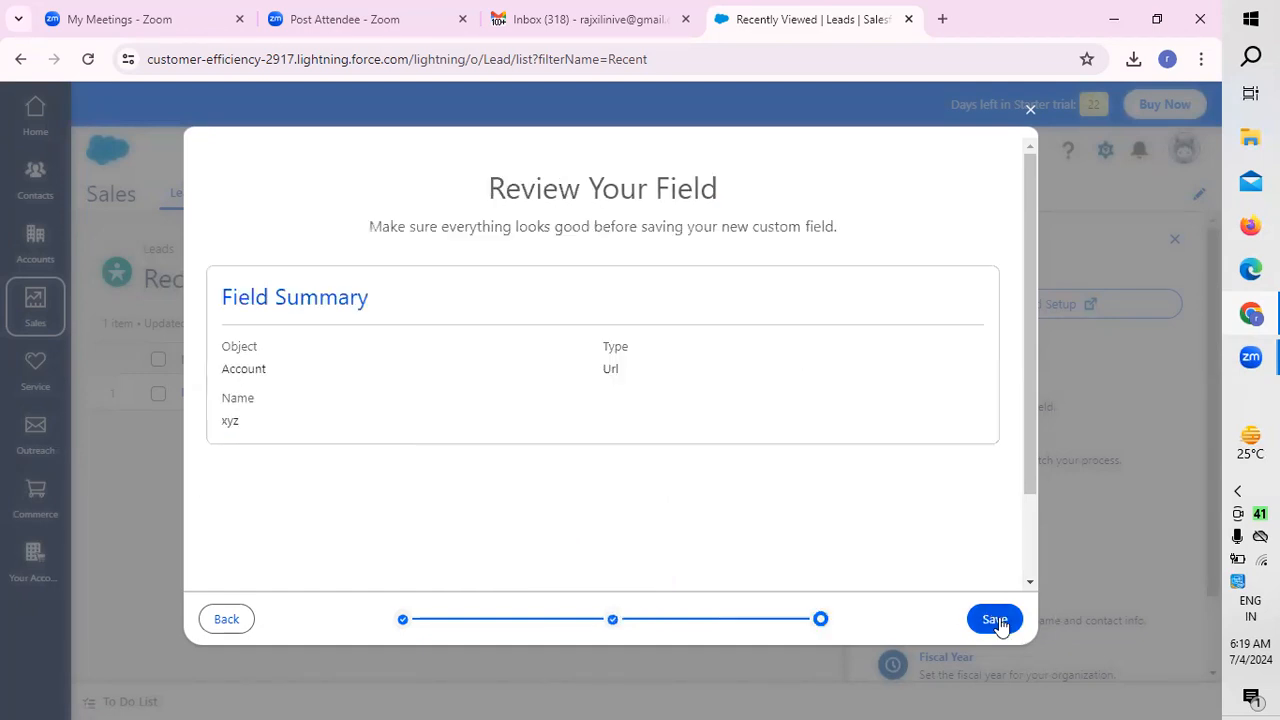
pyautogui.click(995, 620)
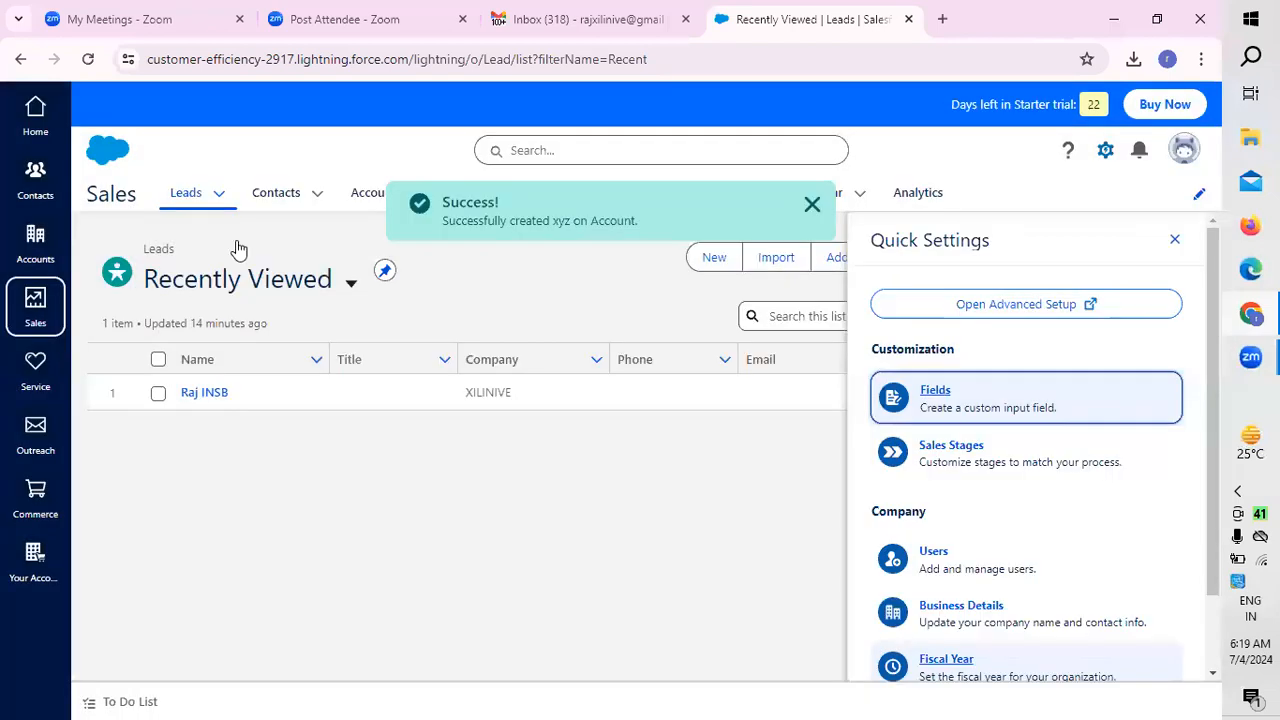
# Step: Examine the field types offered for a new custom field on Contacts, and return to the object selection
pyautogui.click(939, 398)
pyautogui.click(280, 316)
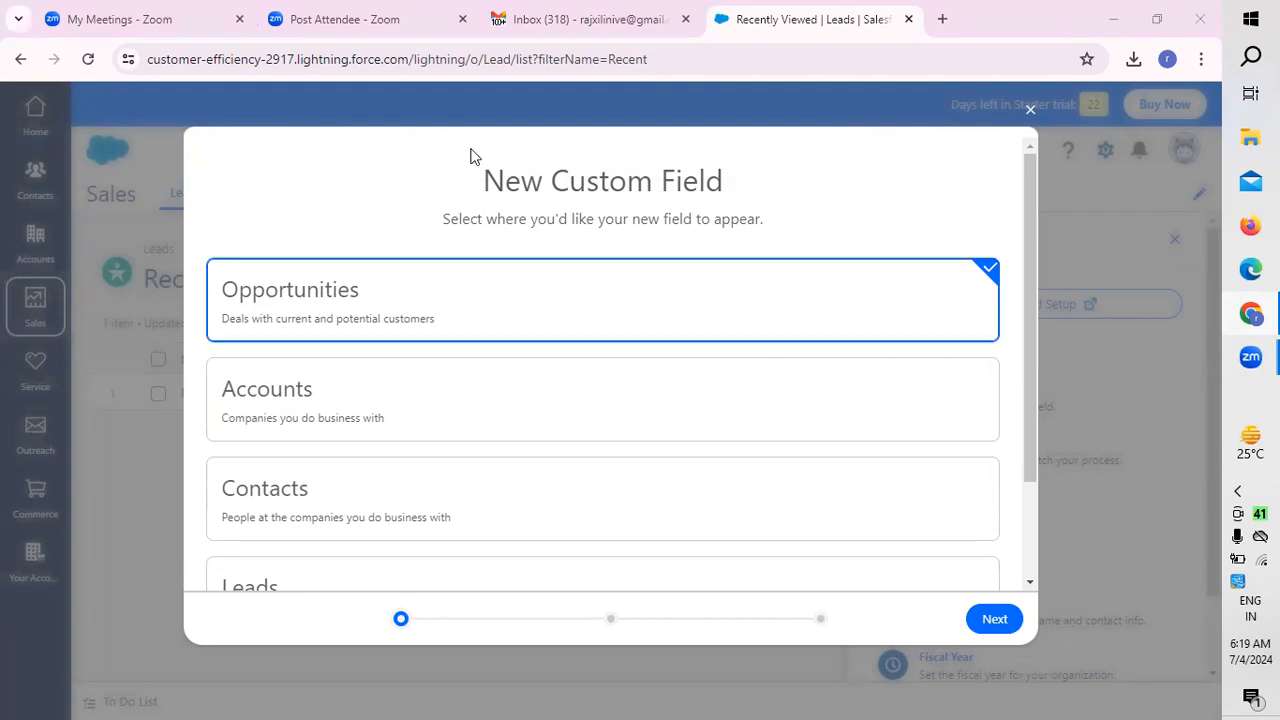
pyautogui.click(358, 392)
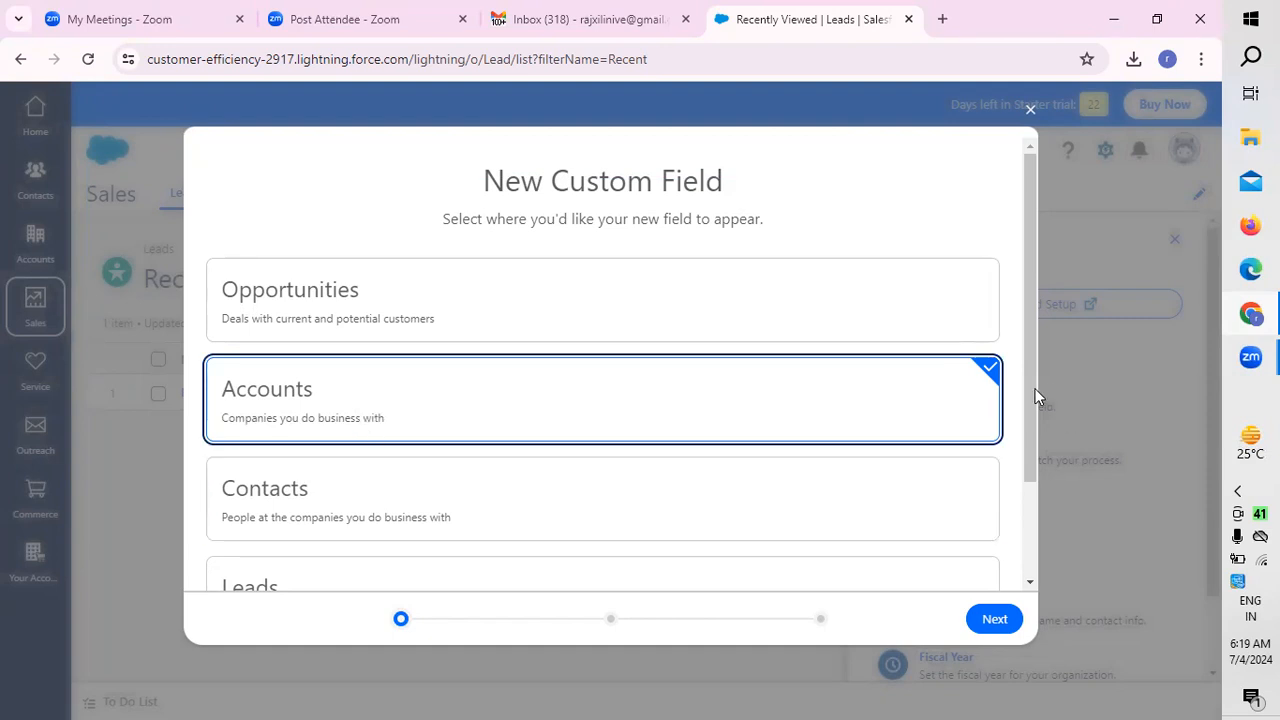
pyautogui.moveTo(1027, 392); pyautogui.dragTo(1027, 534)
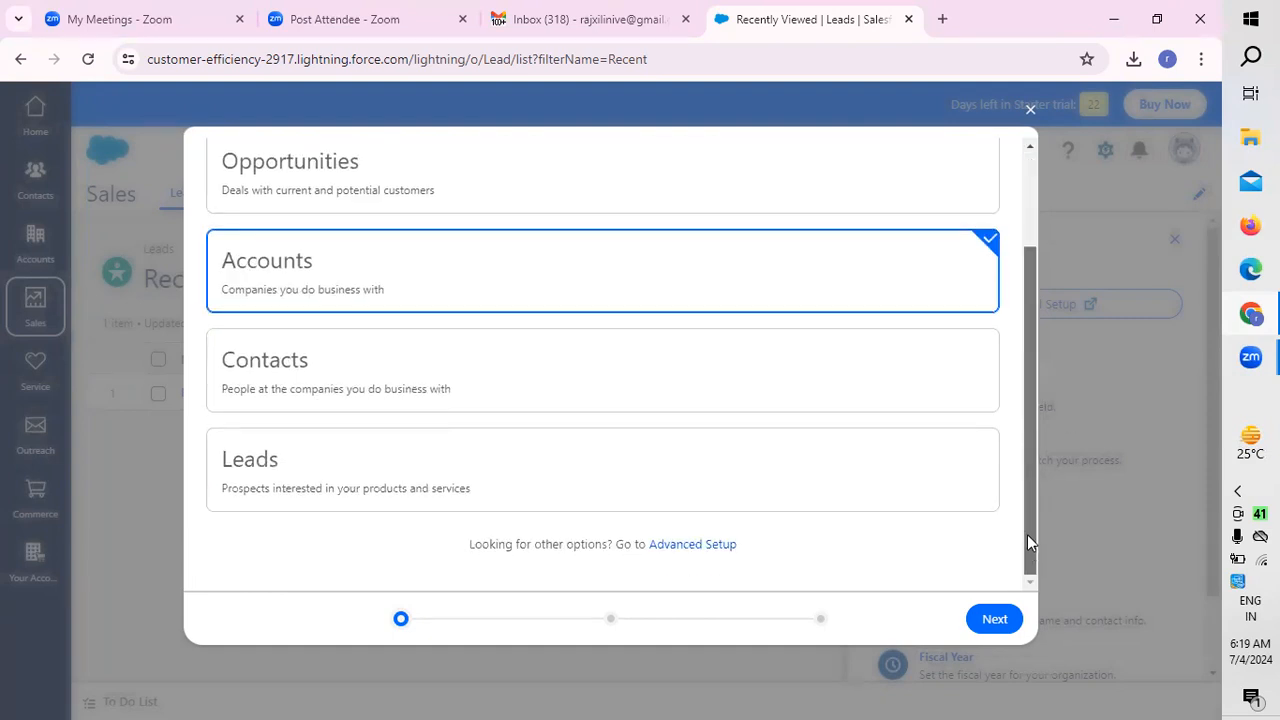
pyautogui.click(372, 395)
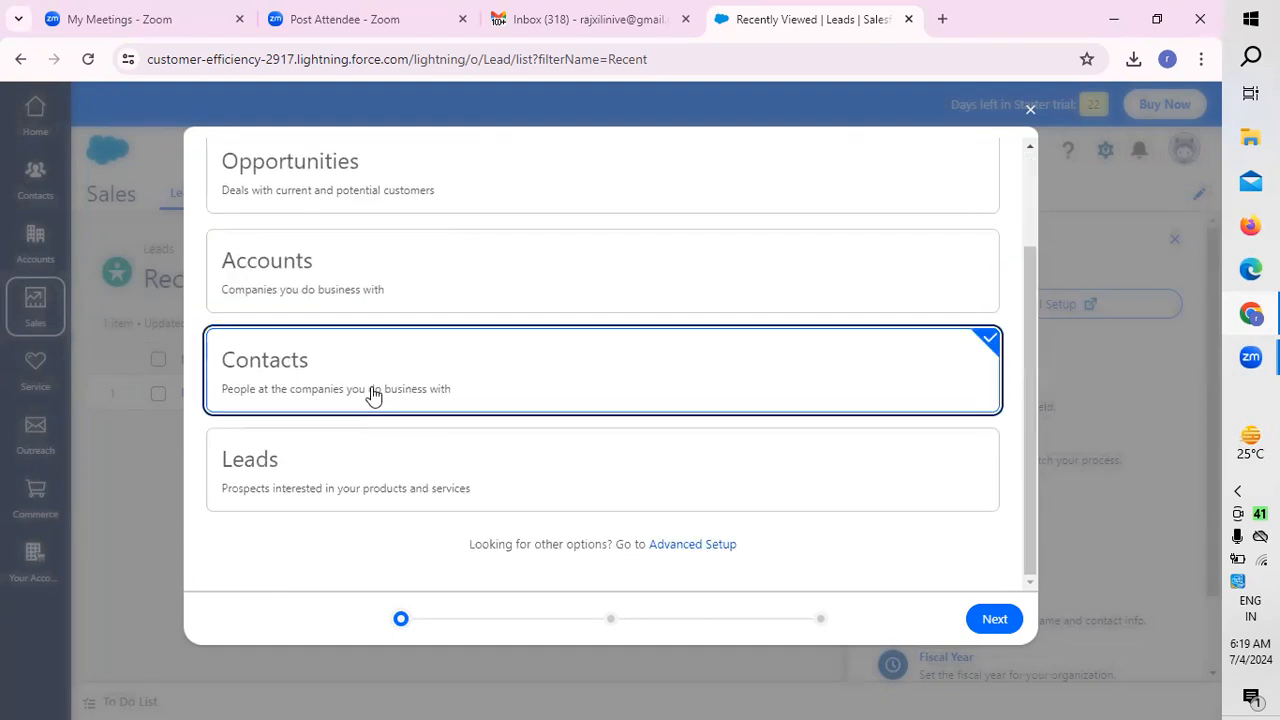
pyautogui.click(997, 621)
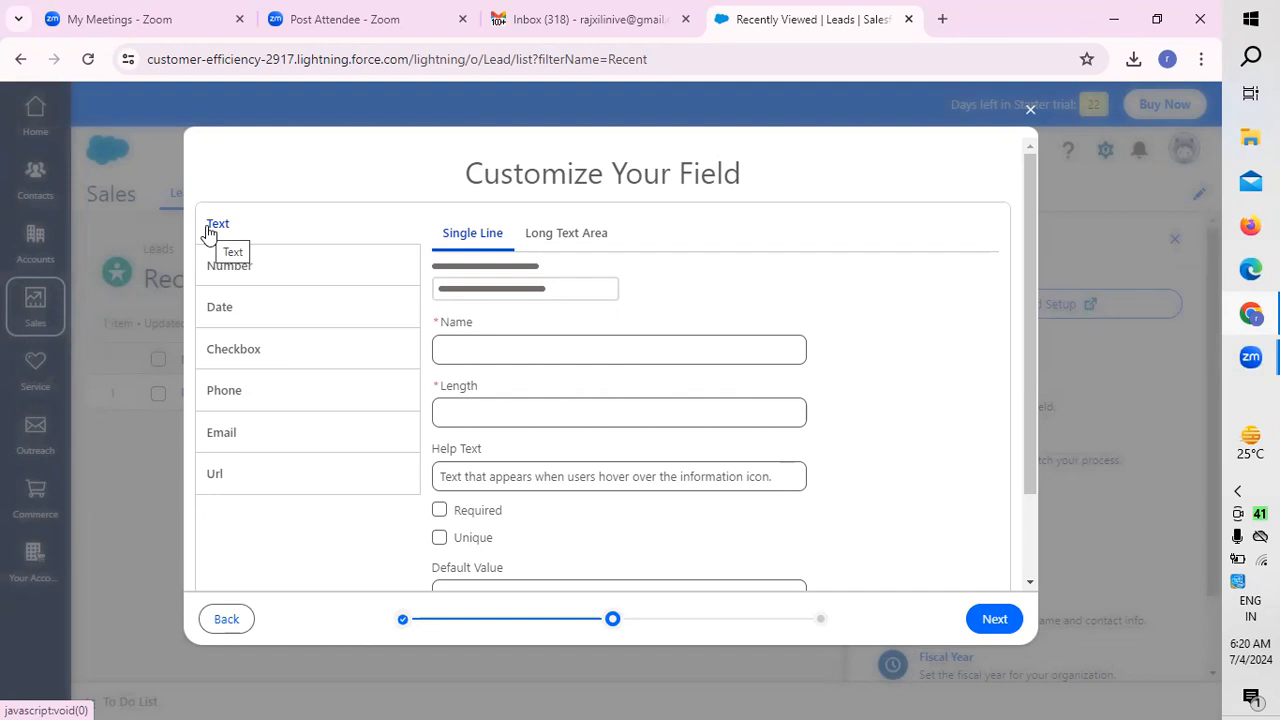
pyautogui.click(225, 617)
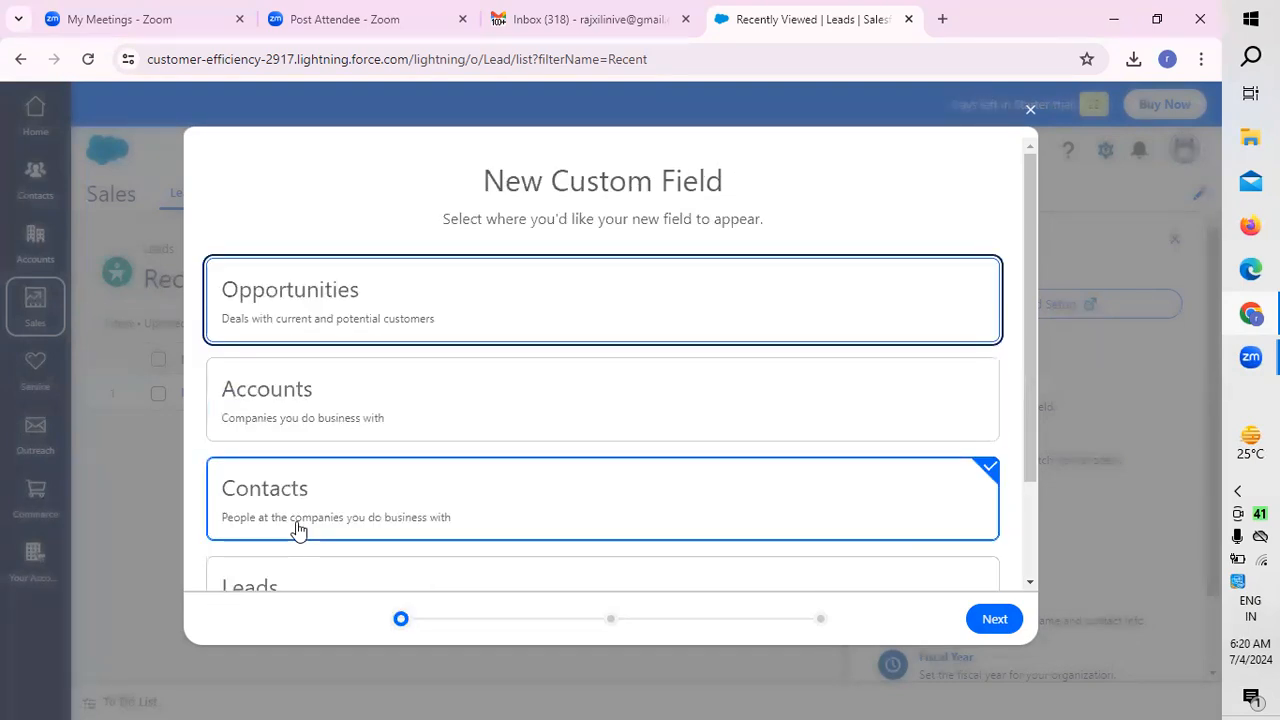
# Step: Examine the field types offered for a new custom field on Leads, including Long Text Area and Email, and close the wizard without saving
pyautogui.scroll(-2, 434, 500)
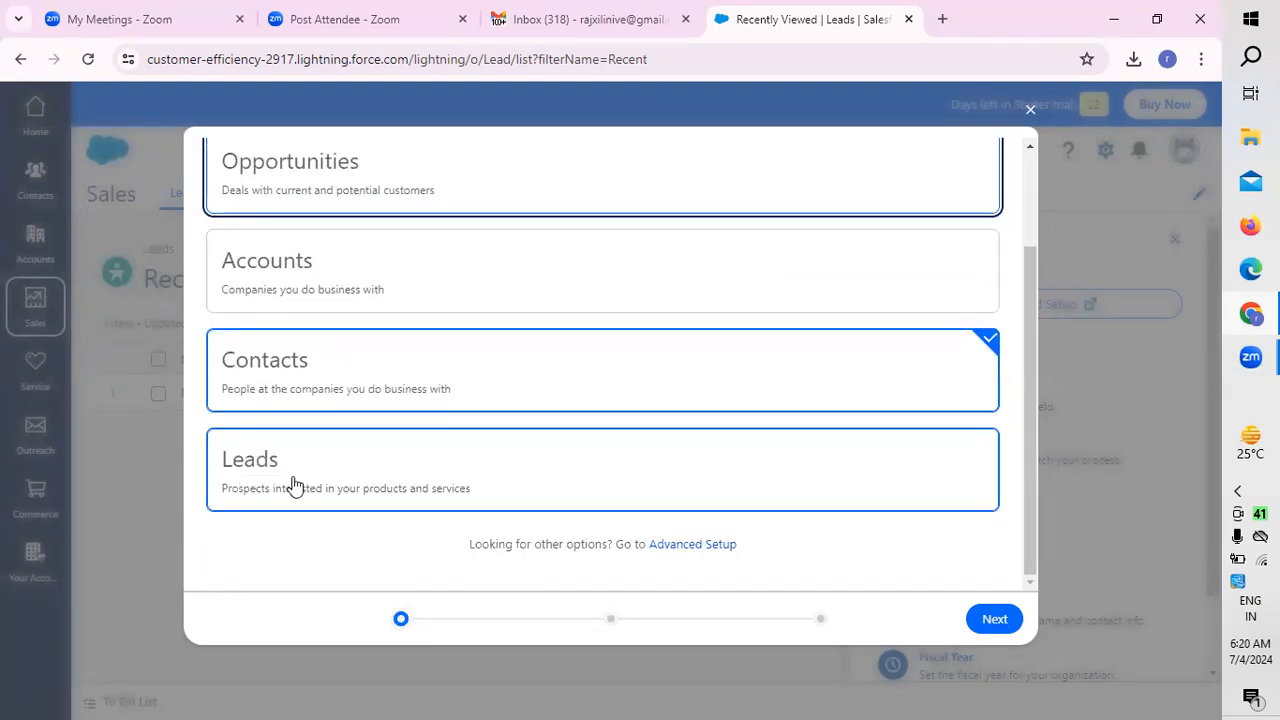
pyautogui.click(294, 485)
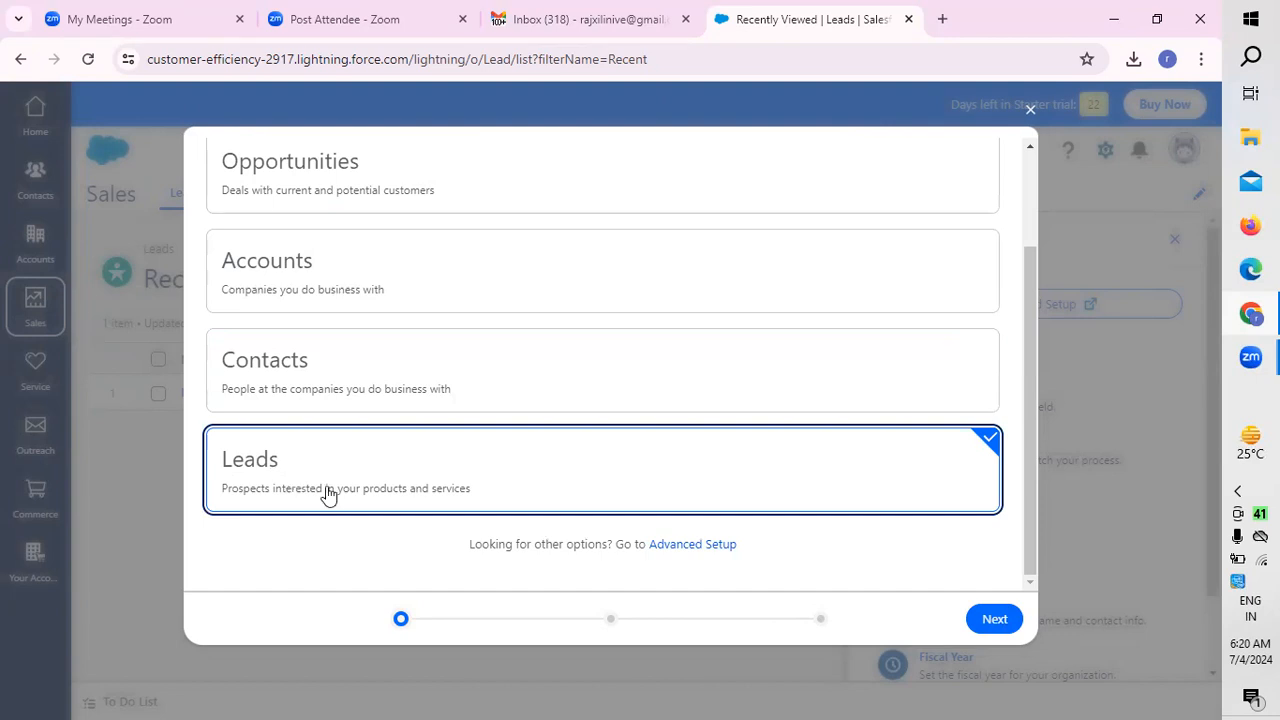
pyautogui.click(995, 620)
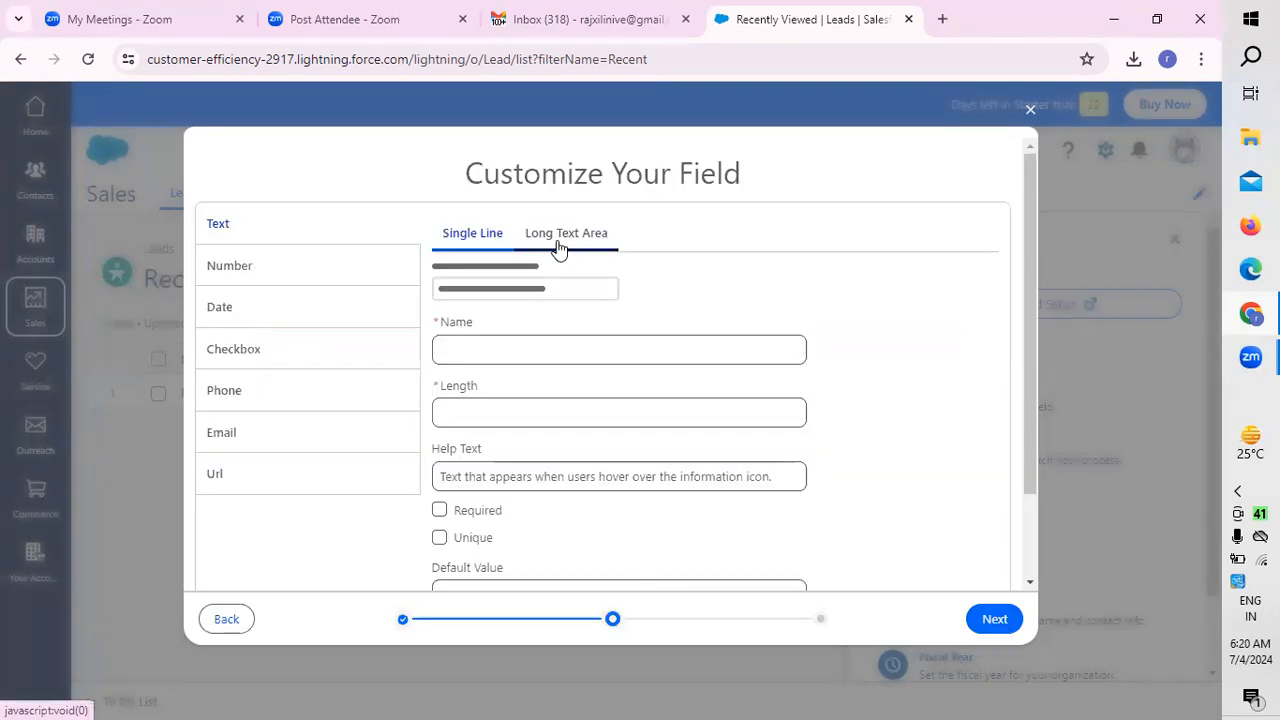
pyautogui.click(591, 236)
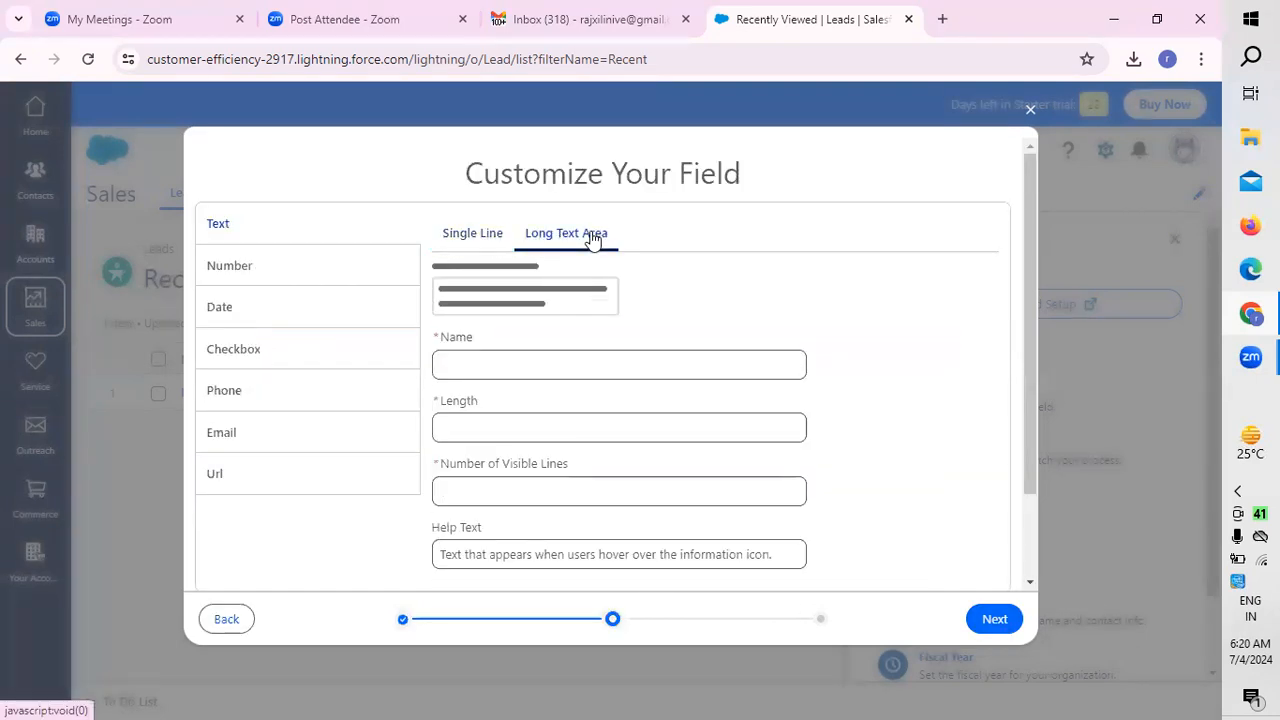
pyautogui.click(290, 268)
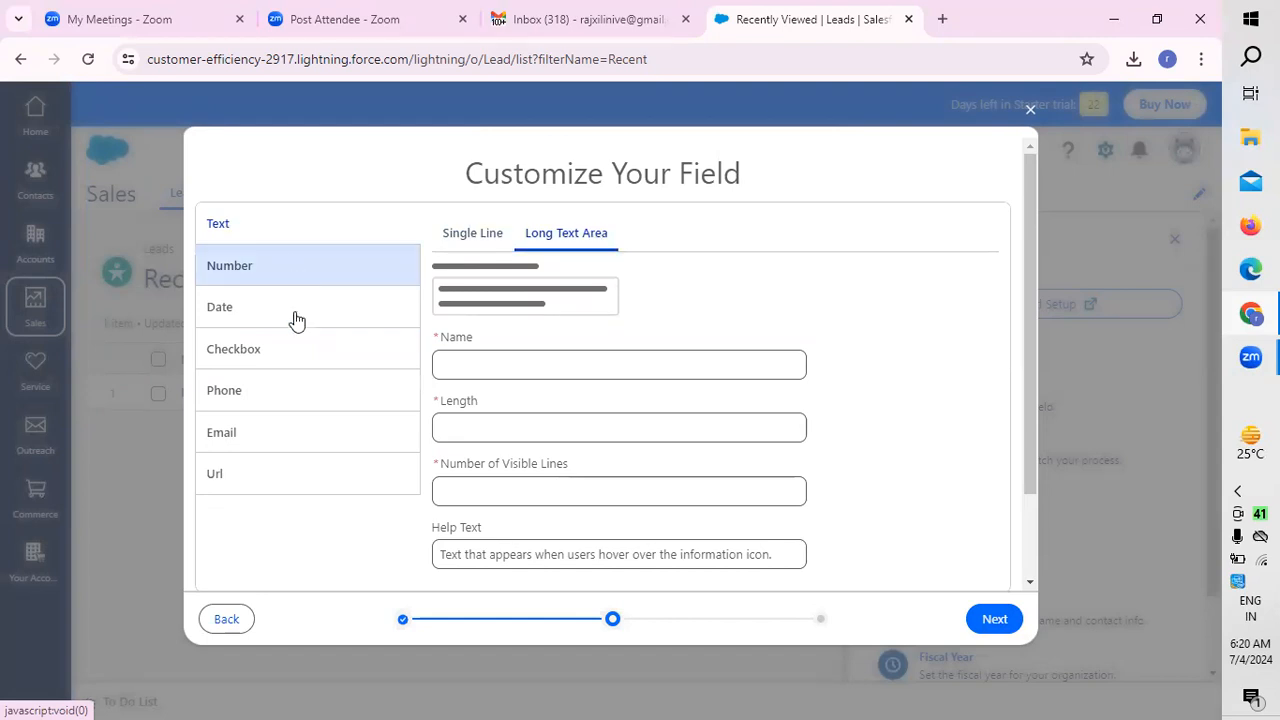
pyautogui.click(288, 372)
pyautogui.click(260, 436)
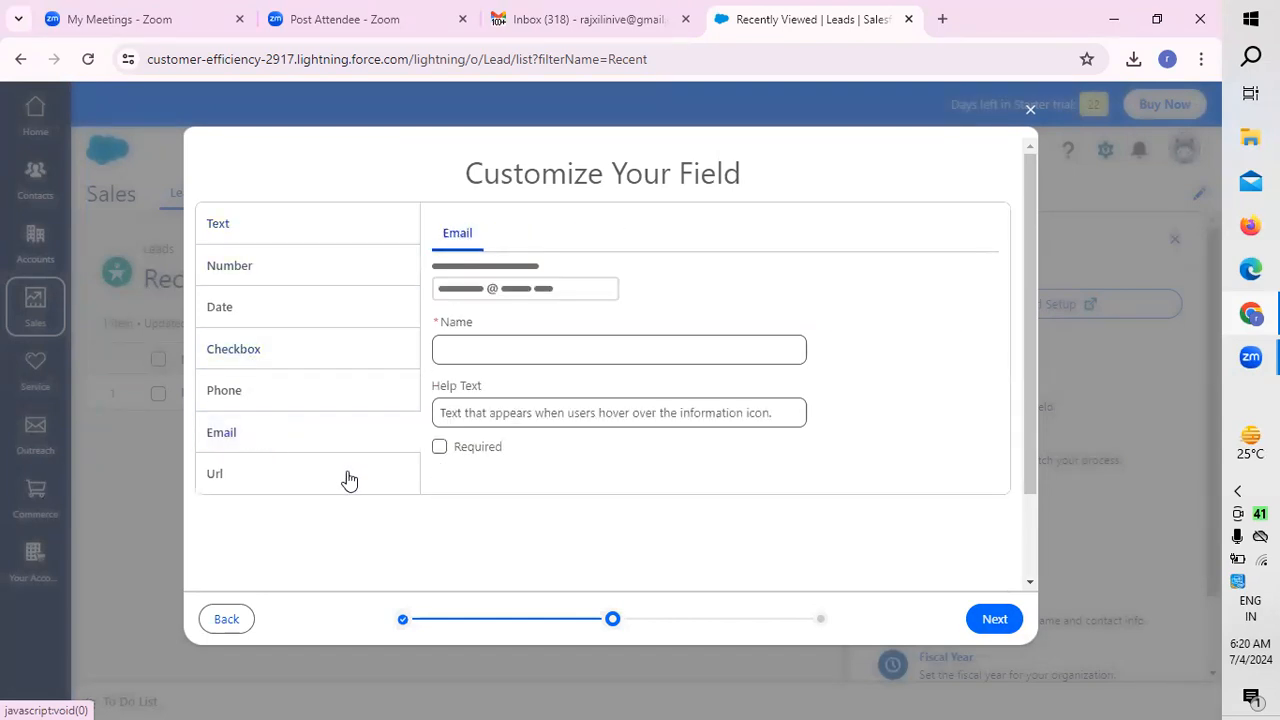
pyautogui.click(204, 617)
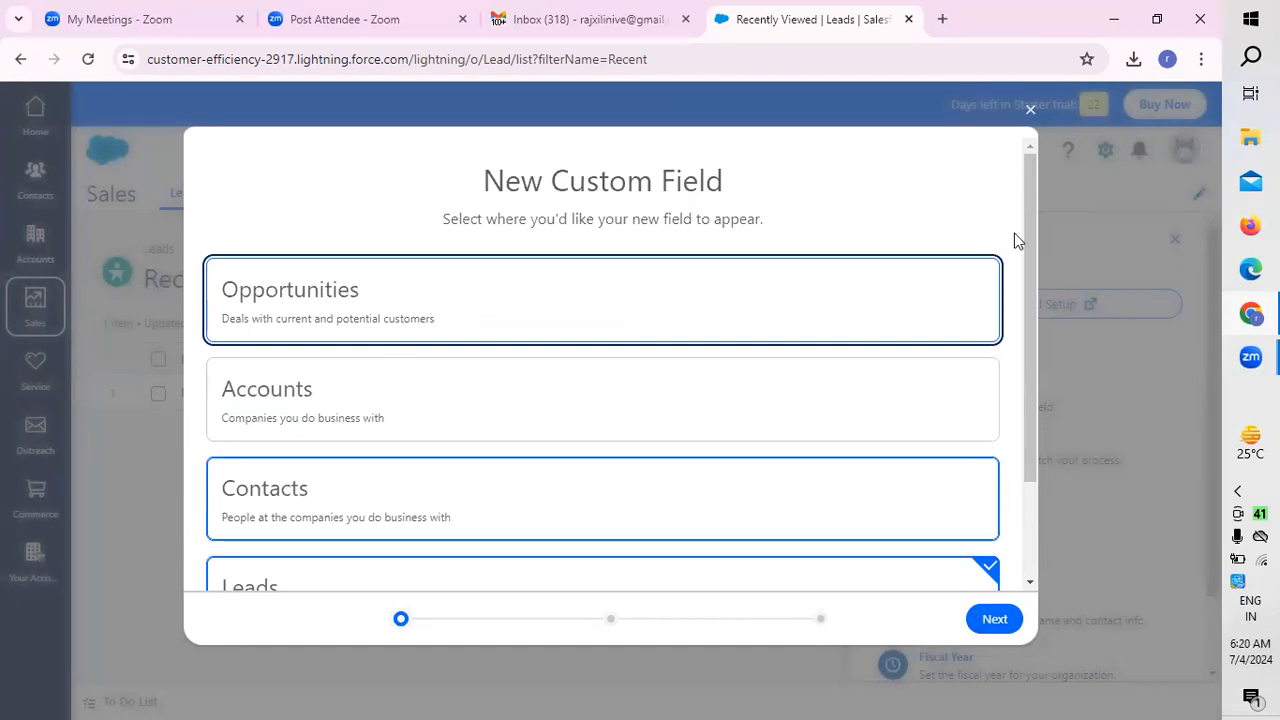
pyautogui.click(1030, 110)
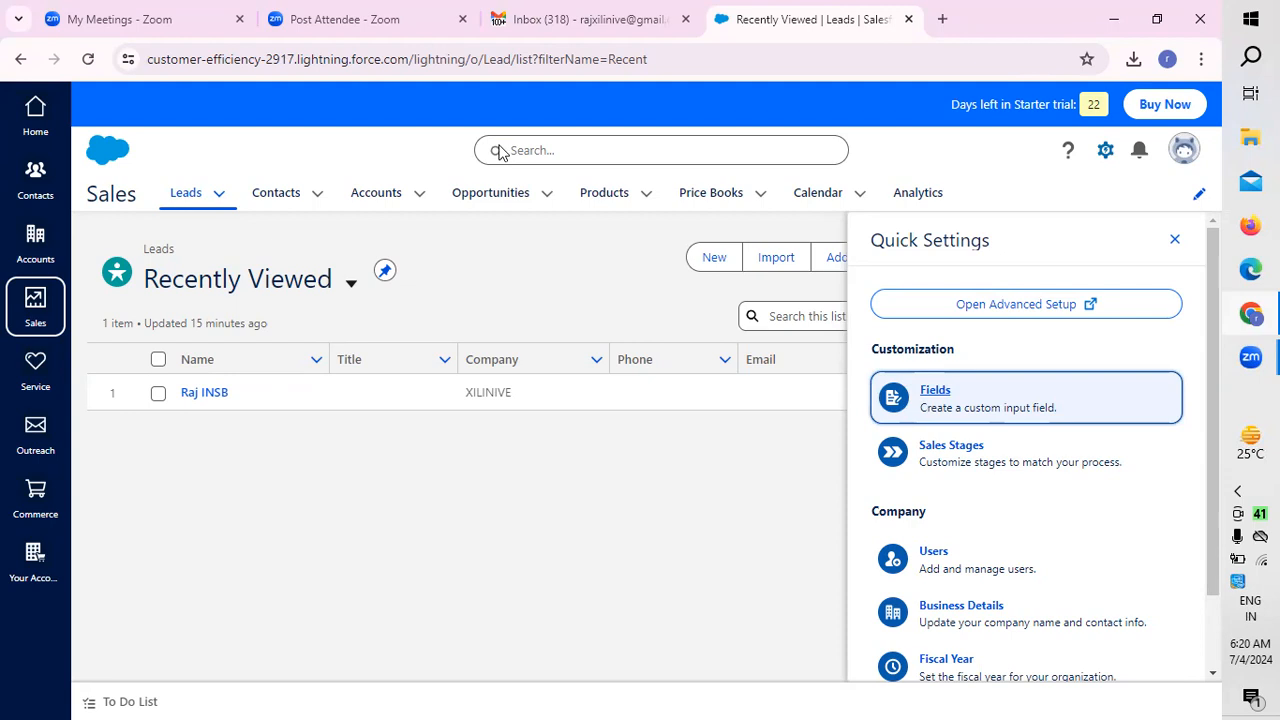
# Step: Show the All Open Leads list and close Quick Settings
pyautogui.click(219, 193)
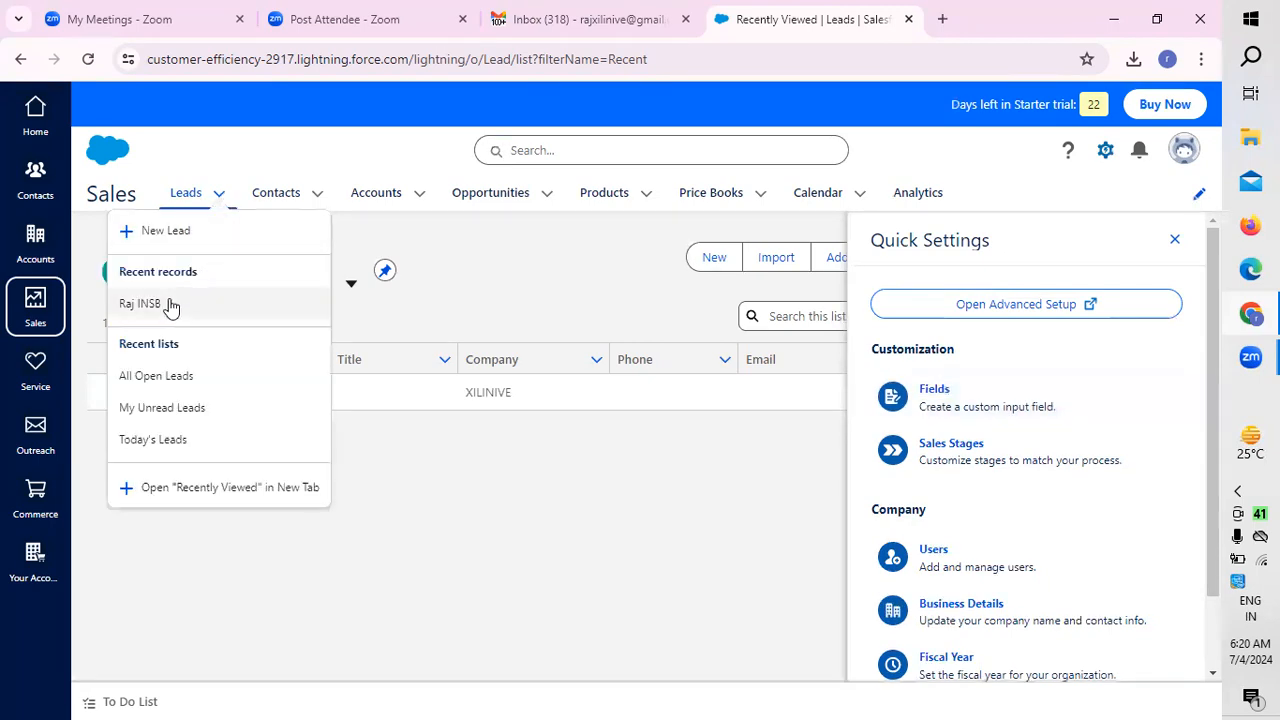
pyautogui.click(169, 384)
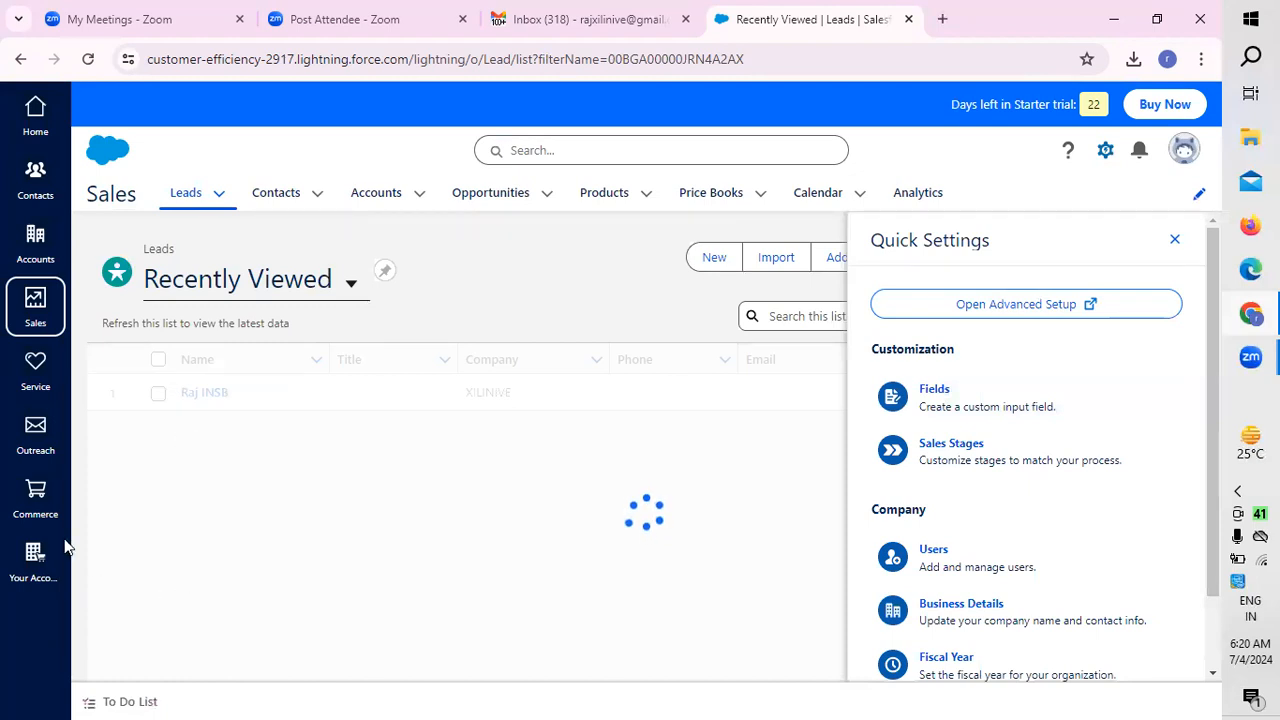
pyautogui.click(1175, 239)
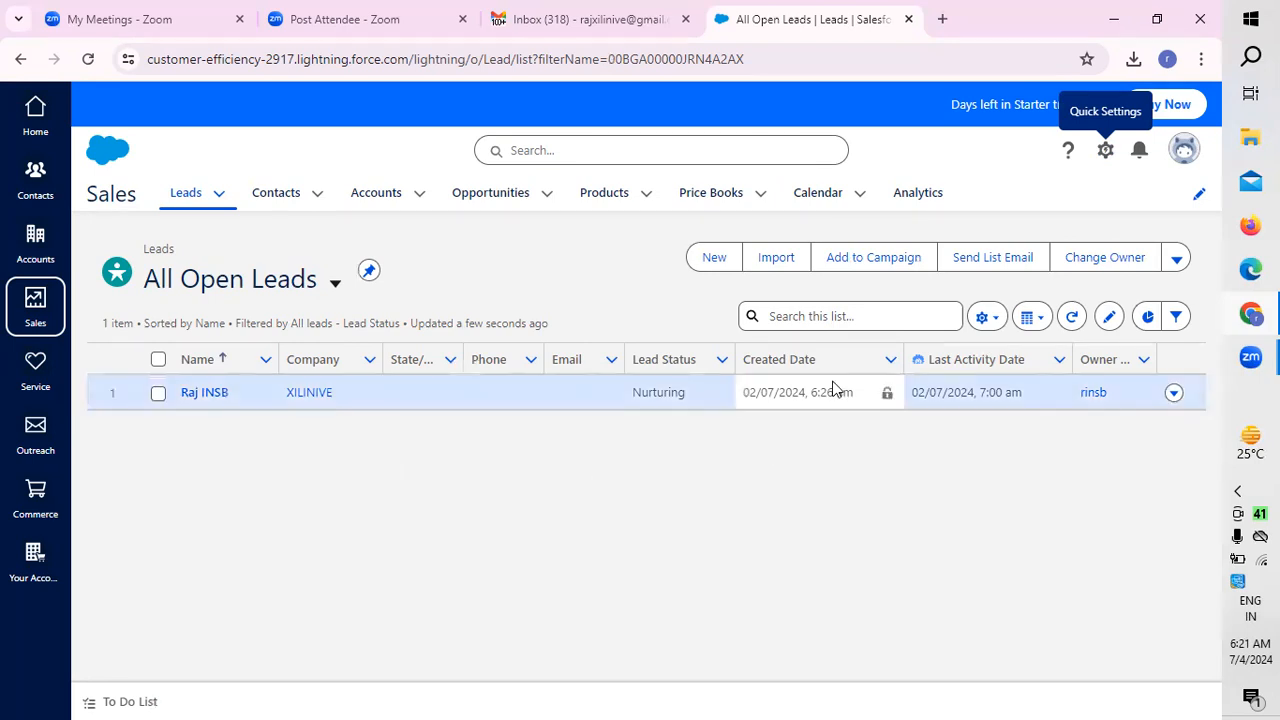
# Step: Review the actions available for the listed lead, and open the new lead form briefly without creating a record
pyautogui.click(1173, 393)
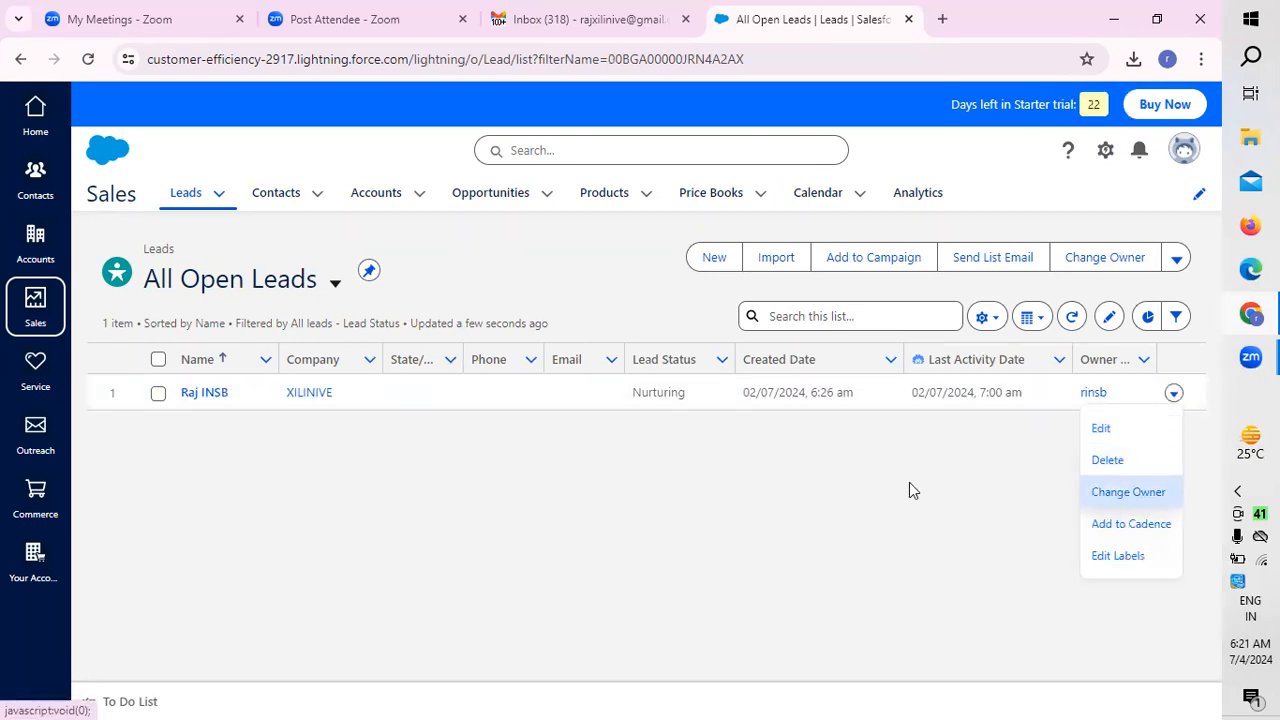
pyautogui.click(615, 500)
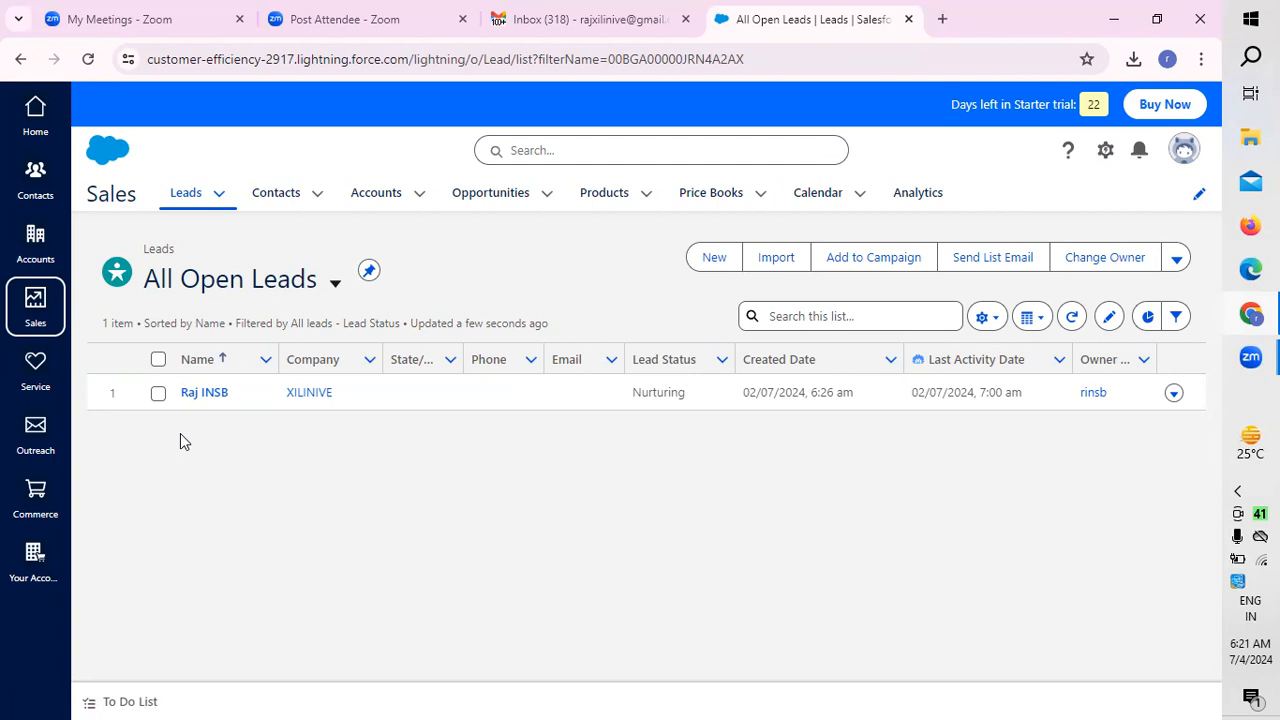
pyautogui.click(705, 259)
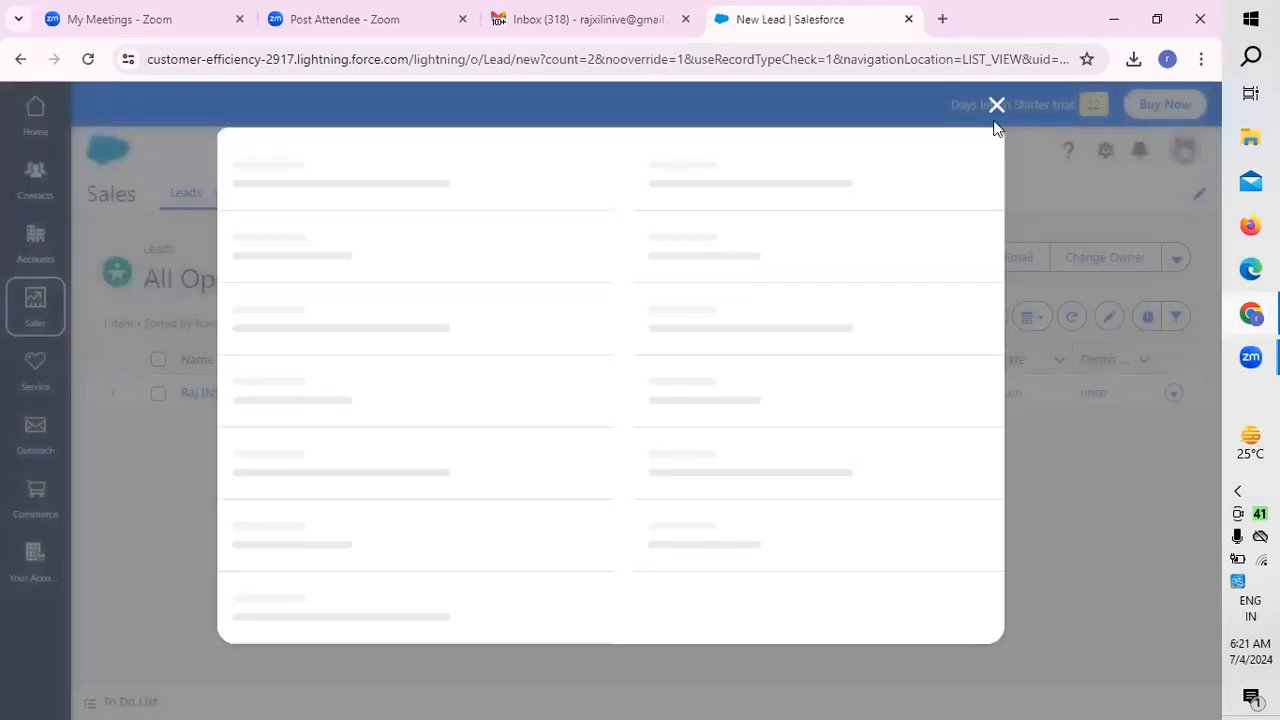
pyautogui.click(996, 106)
# Step: Reopen Quick Settings to review its customization and company options, and close it
pyautogui.click(1105, 152)
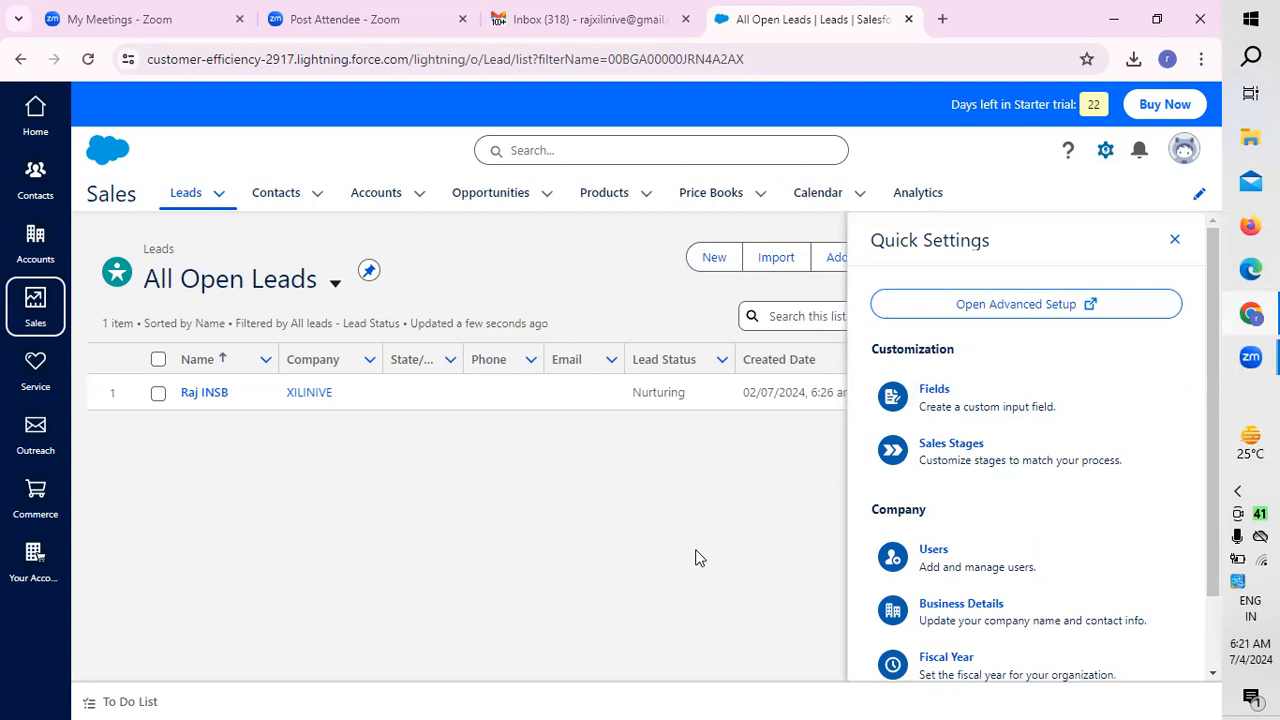
pyautogui.click(1175, 244)
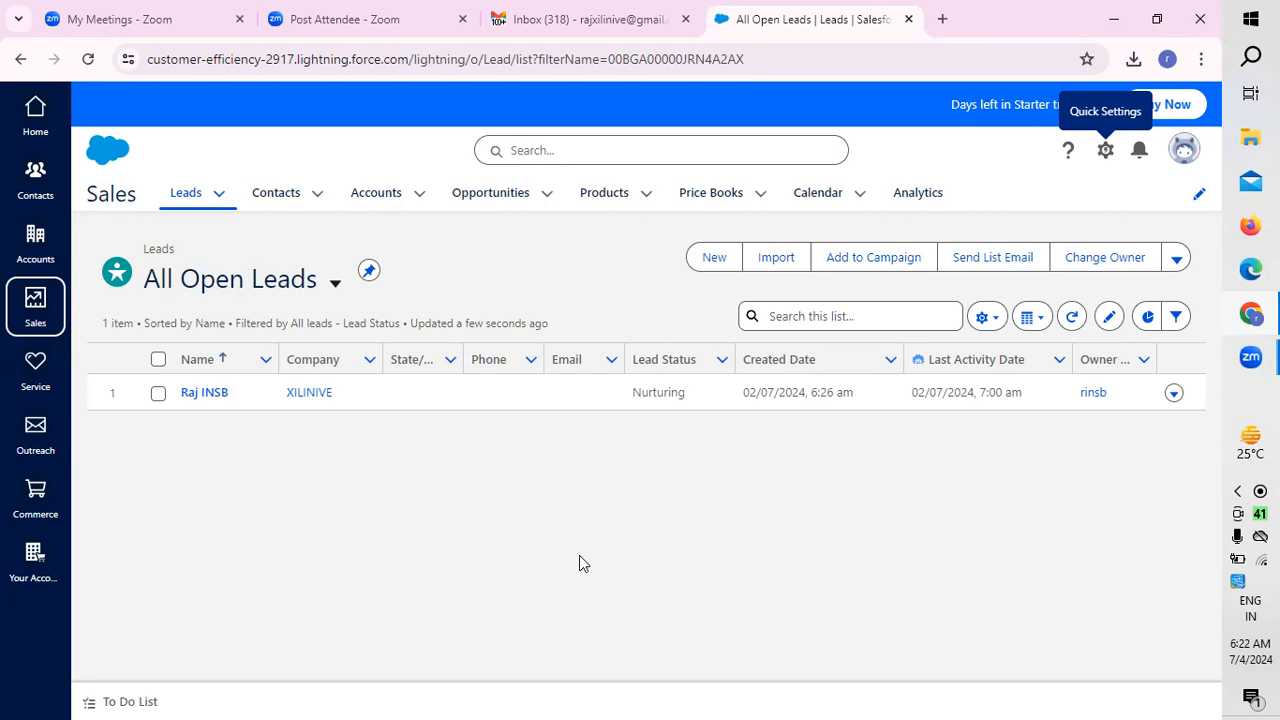
# Step: Try to add leads to a campaign from the All Open Leads list with no record selected
pyautogui.click(892, 267)
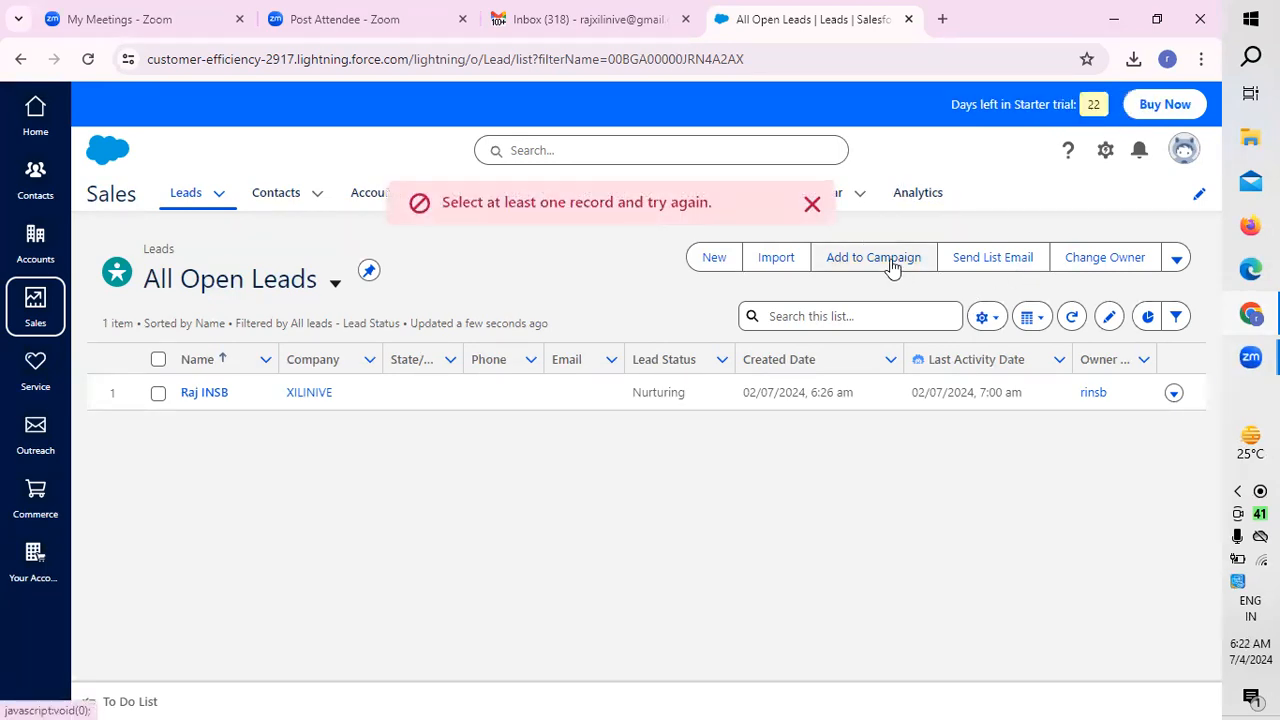
# Step: Try to assign a label and add leads to a cadence from the All Open Leads list with no record selected
pyautogui.click(812, 202)
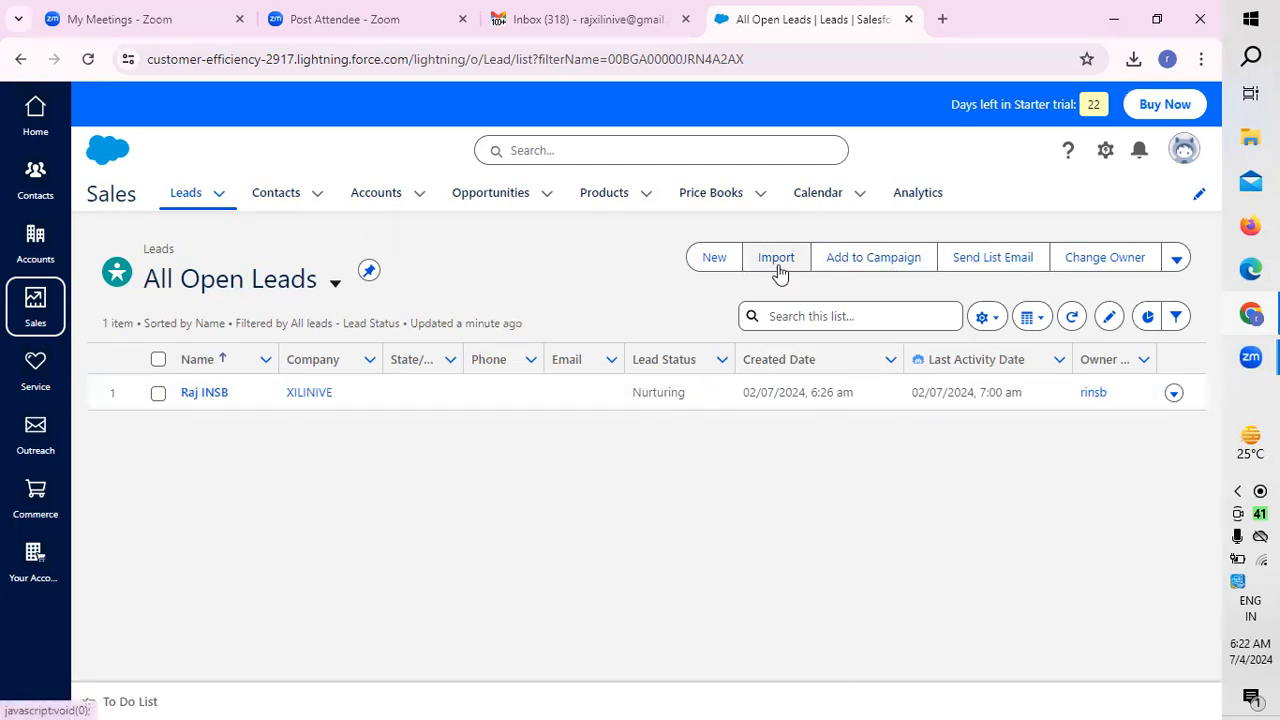
pyautogui.click(1178, 260)
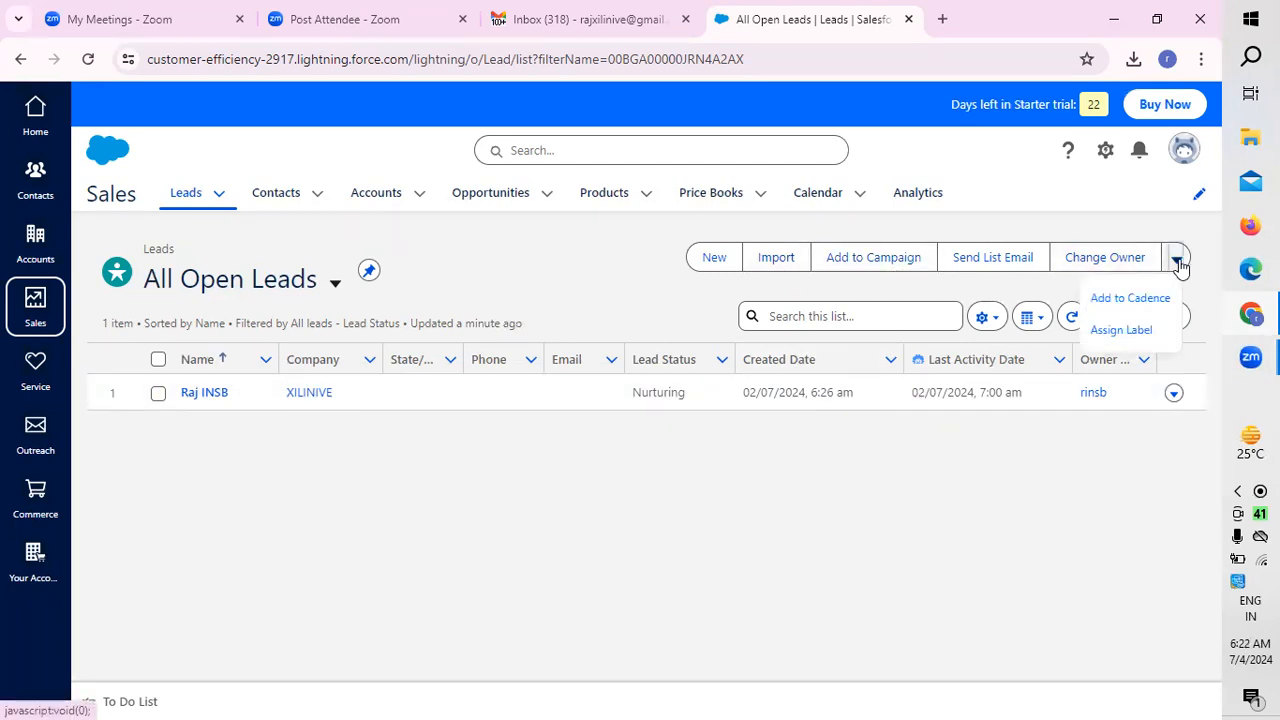
pyautogui.click(1143, 329)
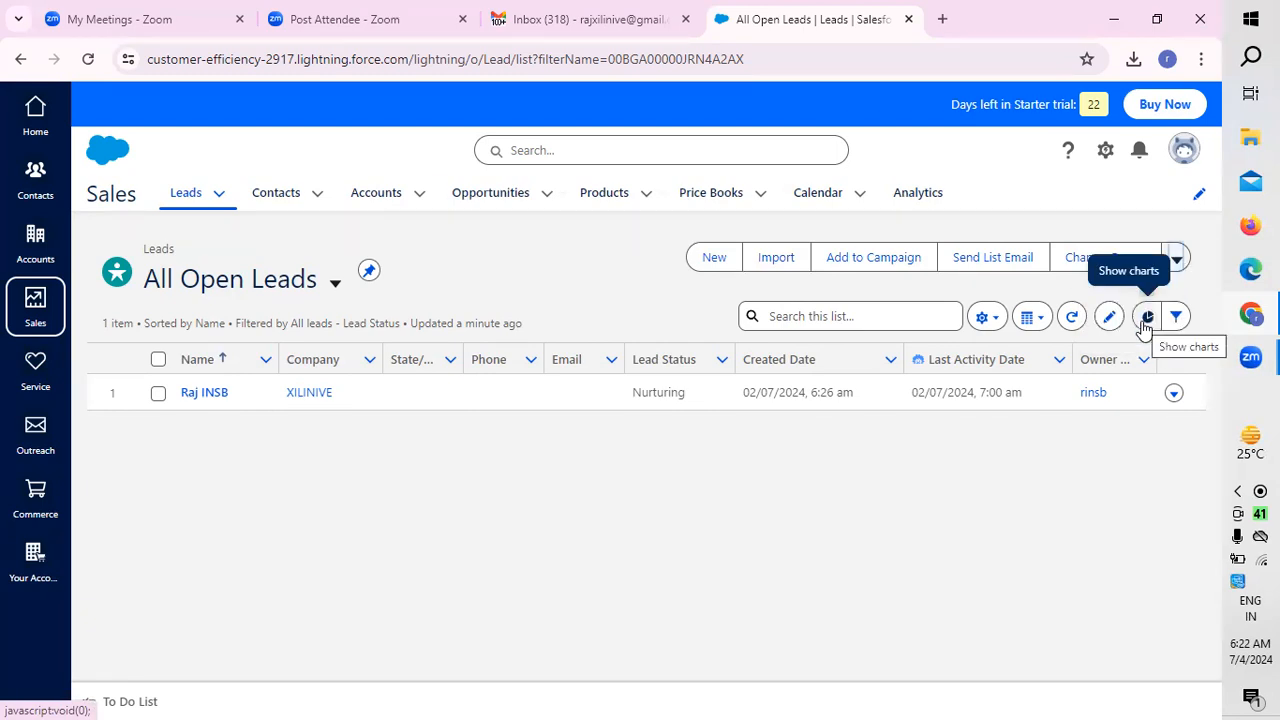
pyautogui.click(1176, 260)
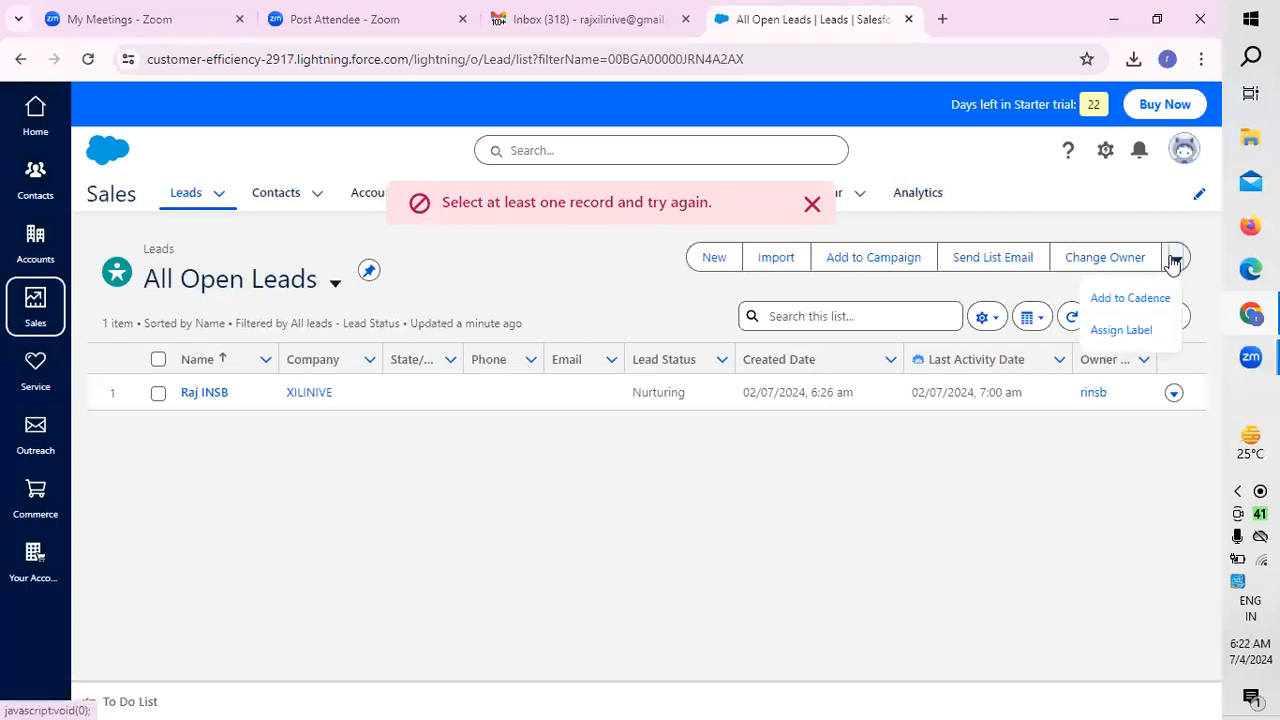
pyautogui.click(1134, 298)
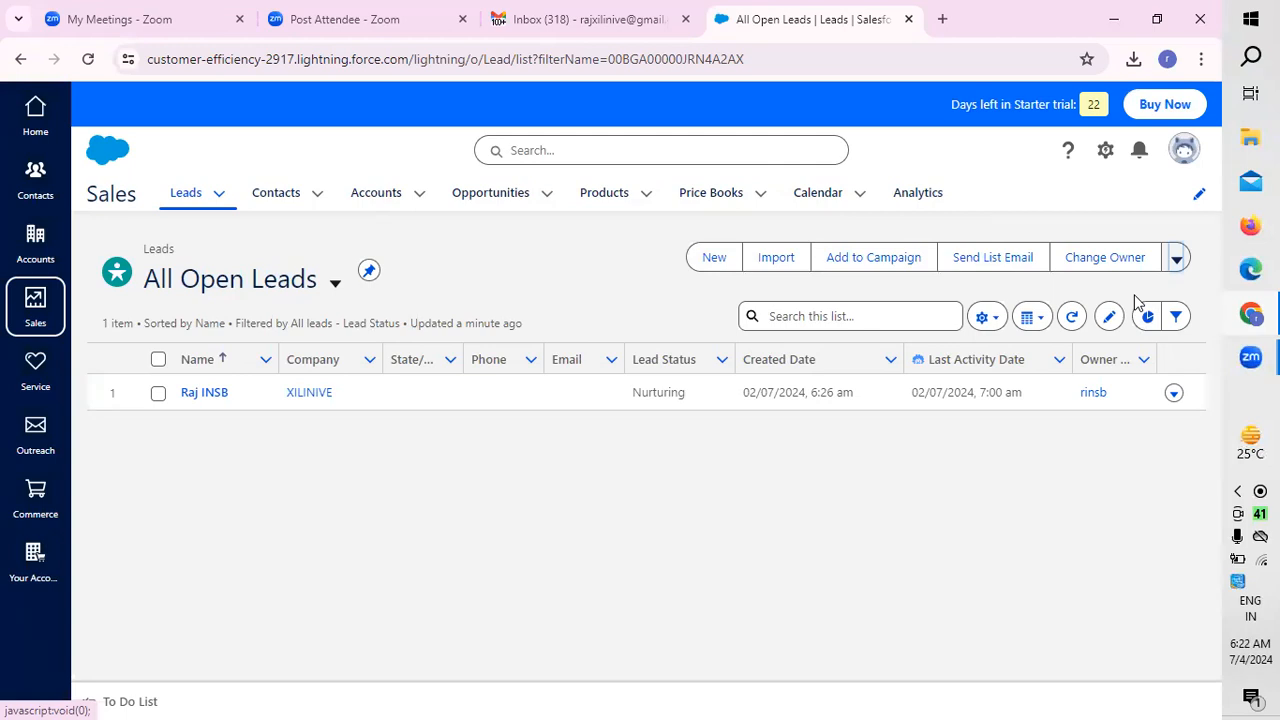
# Step: Open the Sales Stages customization from Quick Settings, review the sales funnel introduction, and start setting the stages
pyautogui.click(1106, 152)
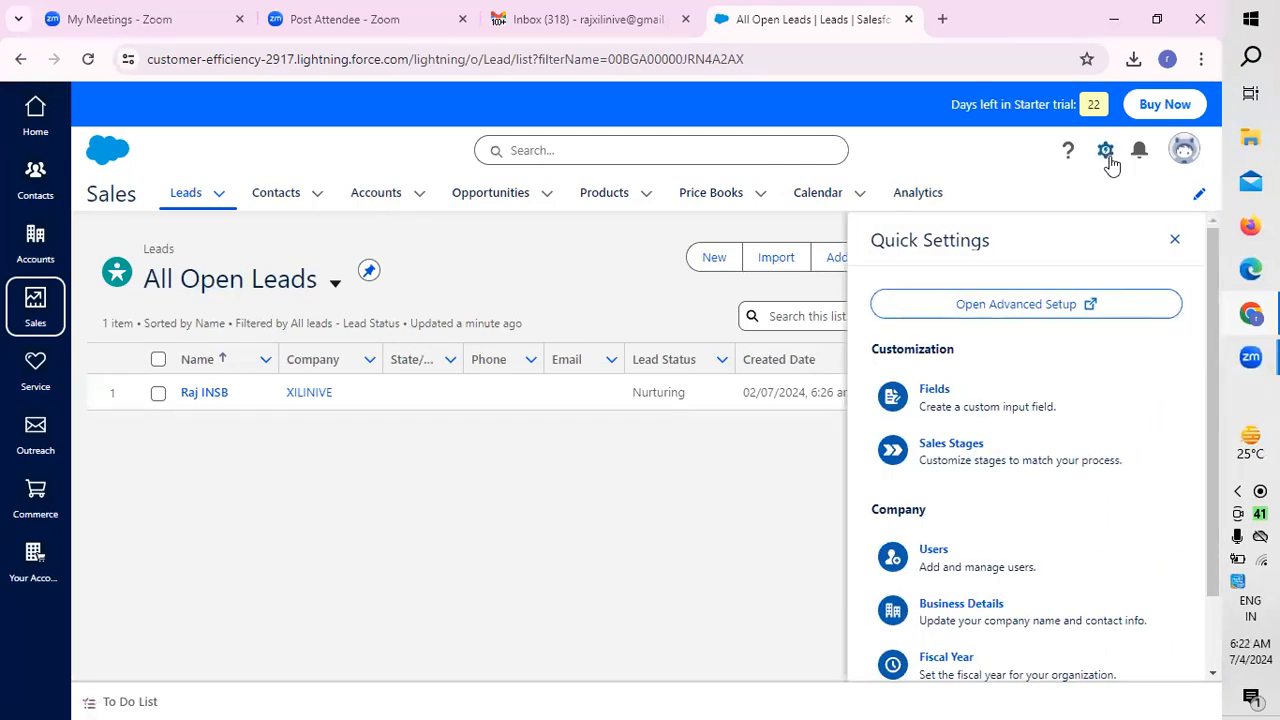
pyautogui.click(963, 450)
pyautogui.scroll(-2, 810, 345)
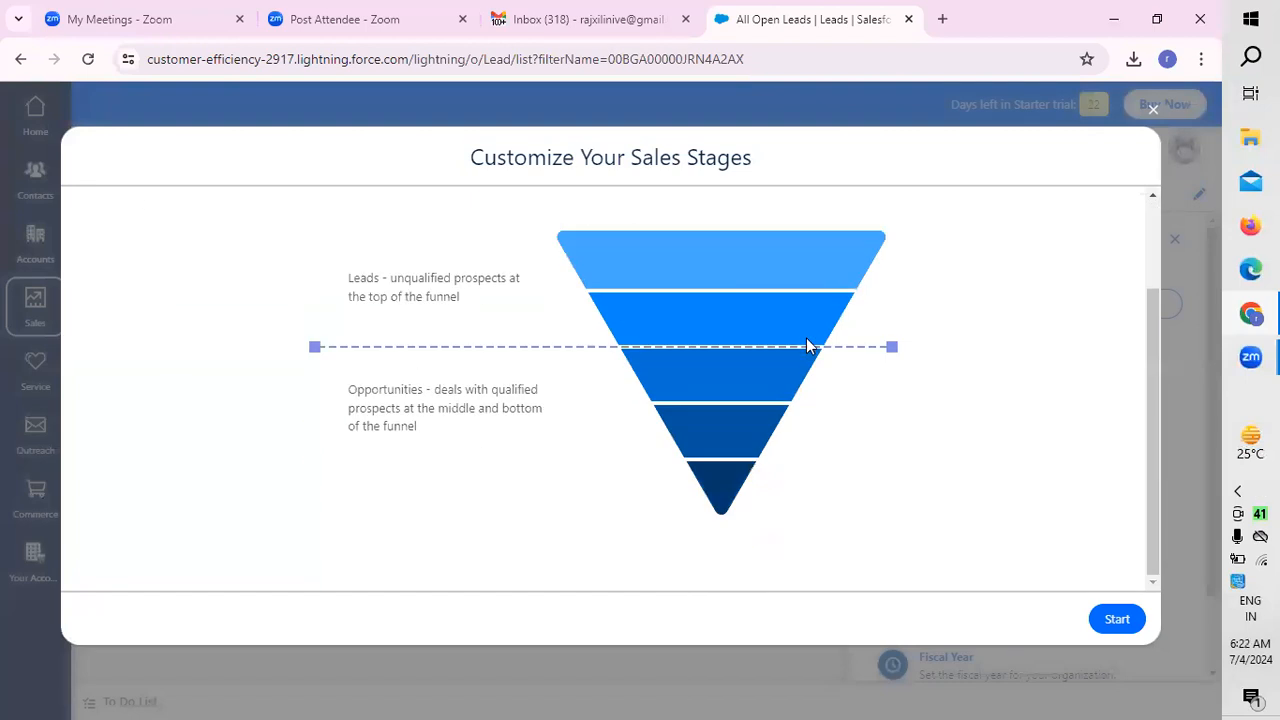
pyautogui.scroll(2, 806, 343)
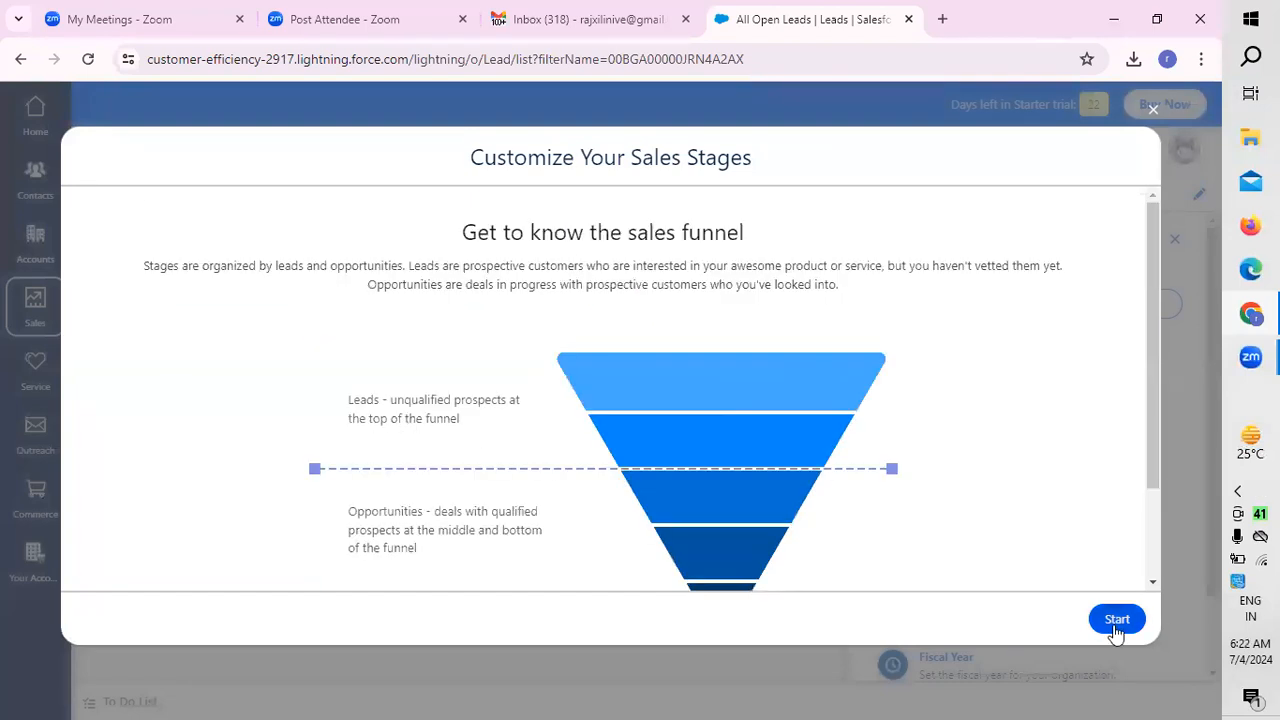
pyautogui.click(1115, 625)
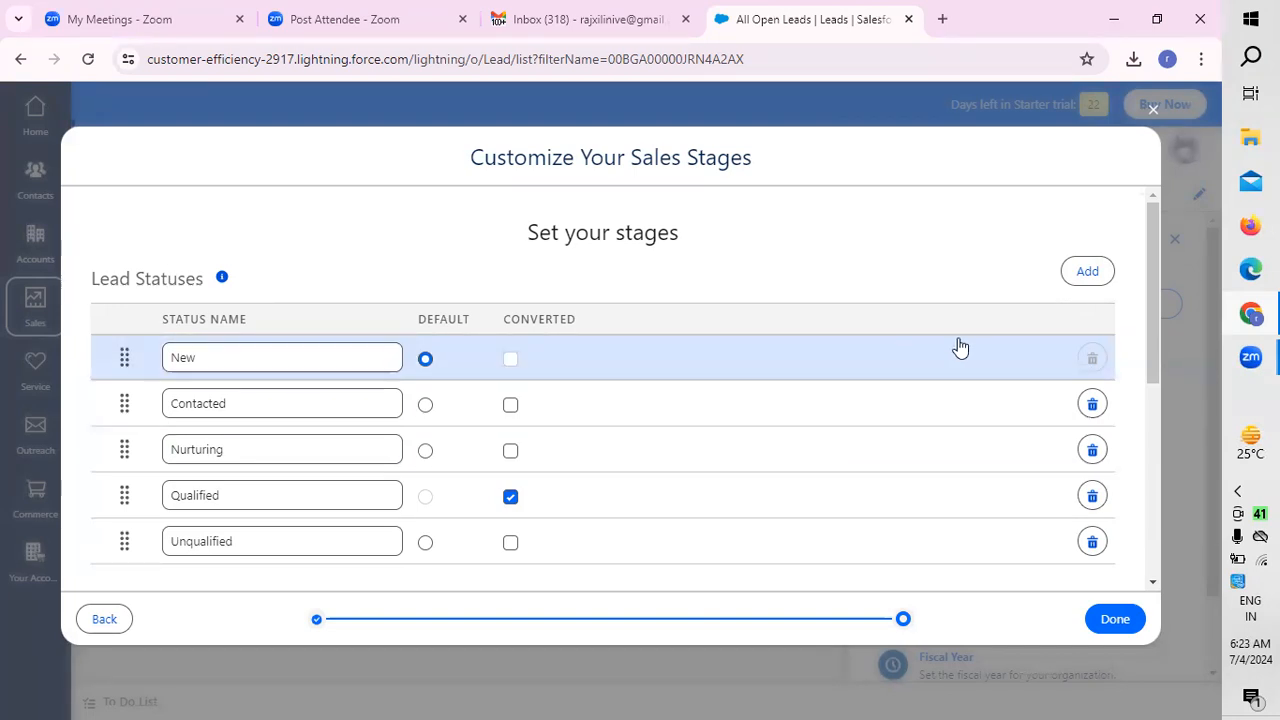
# Step: Add a lead status named "revoke" at the end of the Lead Statuses
pyautogui.moveTo(1154, 366); pyautogui.dragTo(1143, 220)
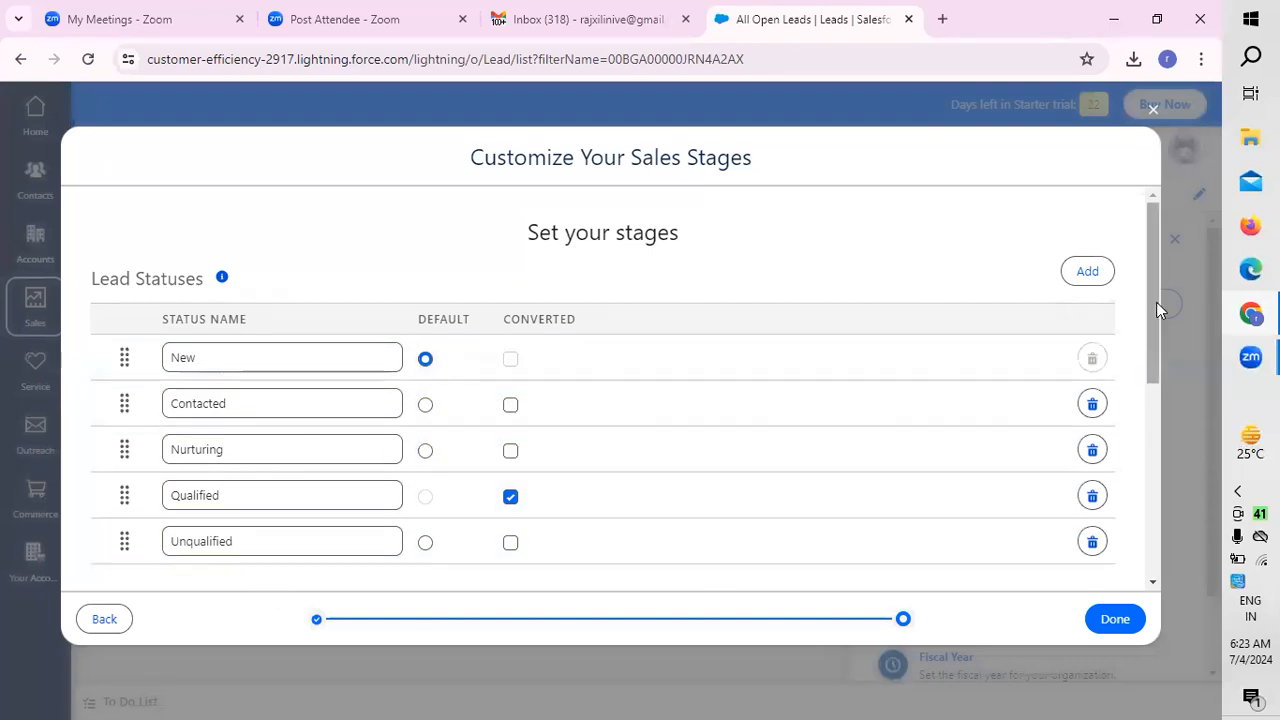
pyautogui.click(1087, 274)
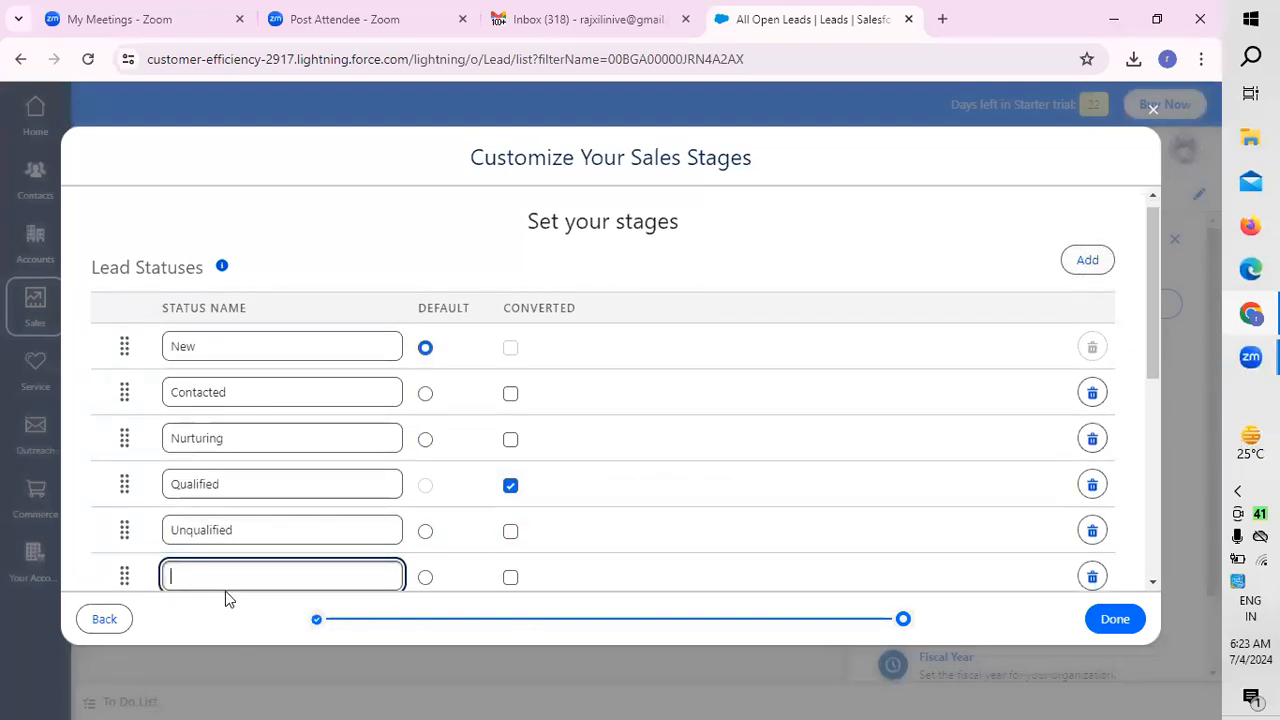
pyautogui.write('revolke')
pyautogui.press('BackSpace')
pyautogui.press('BackSpace')
pyautogui.press('BackSpace')
pyautogui.write('ke the old')
# Step: Add a blank stage at the end of the Opportunity Stages
pyautogui.moveTo(1149, 347); pyautogui.dragTo(1137, 391)
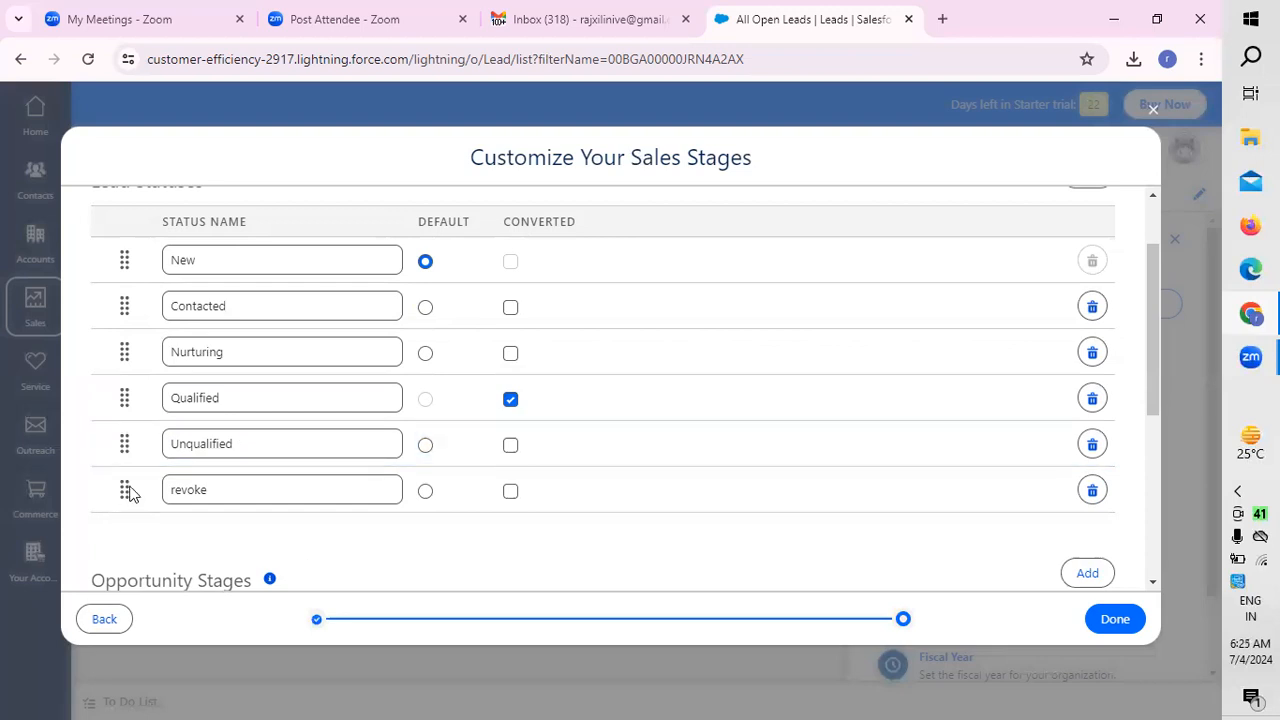
pyautogui.scroll(-1, 1070, 508)
pyautogui.click(1082, 484)
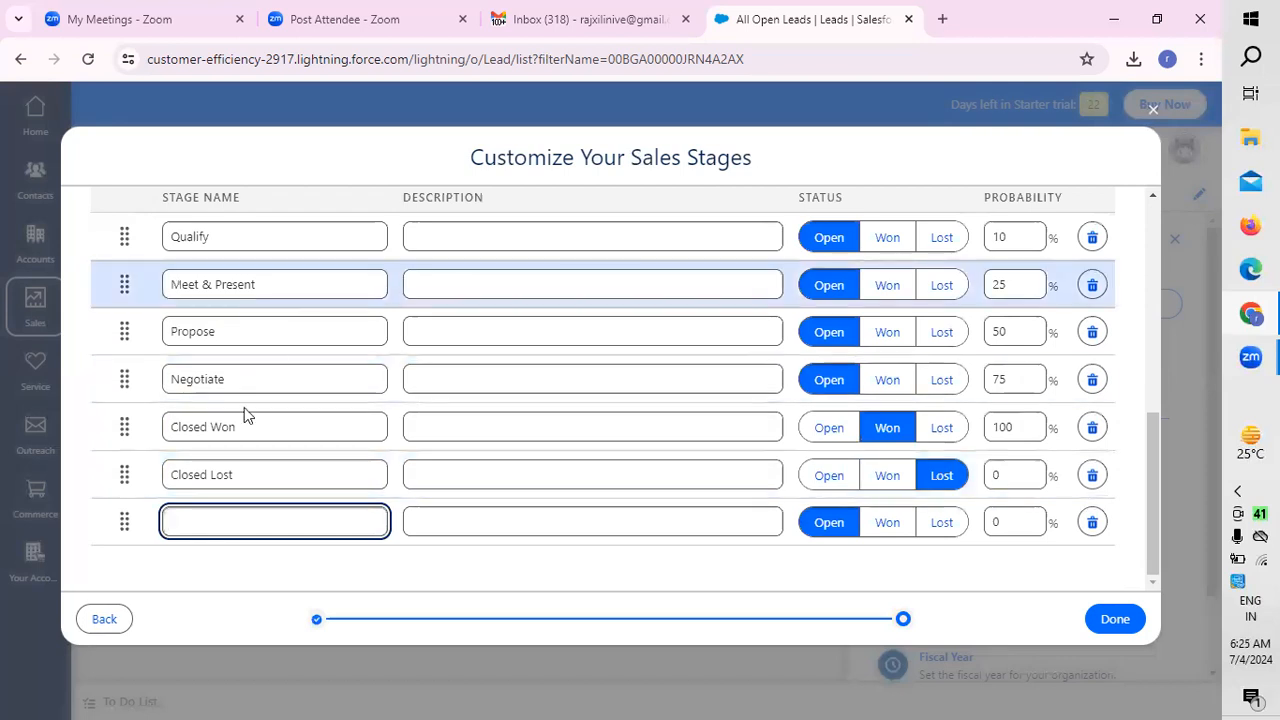
# Step: Review the lead statuses and opportunity stages, including the description entries for Qualify, Negotiate and Closed Won
pyautogui.scroll(3, 306, 558)
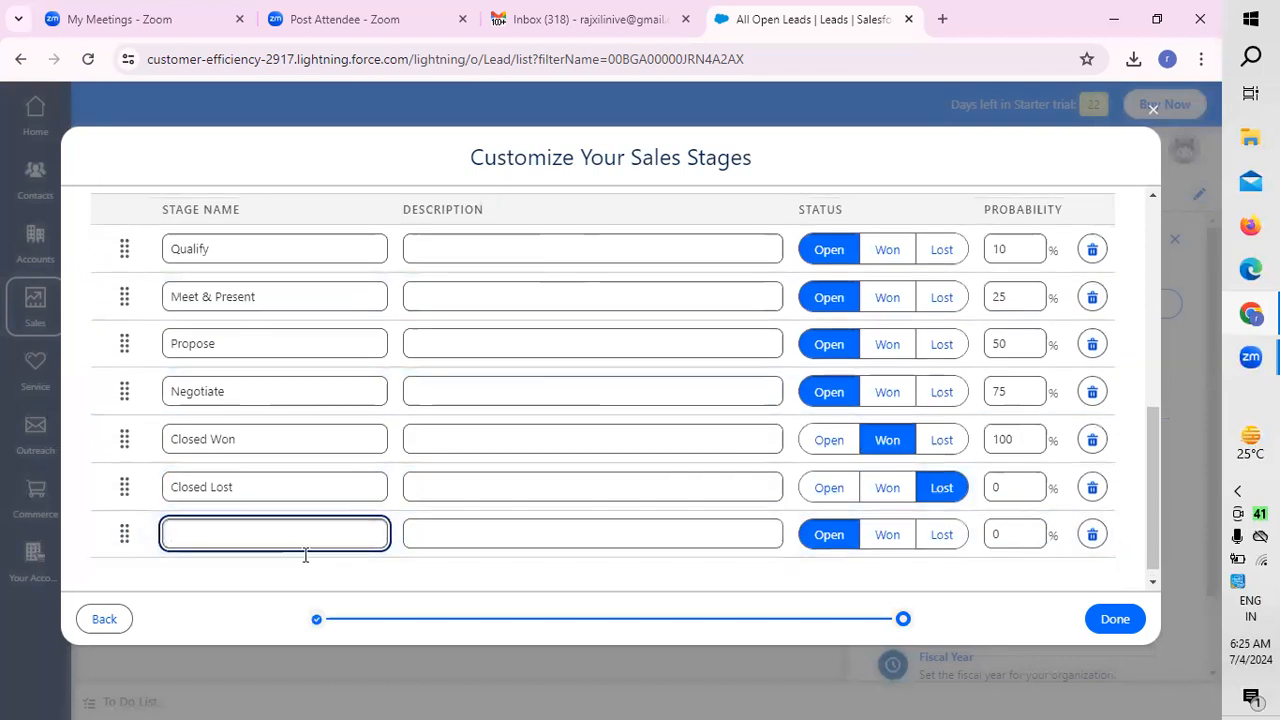
pyautogui.scroll(3, 380, 397)
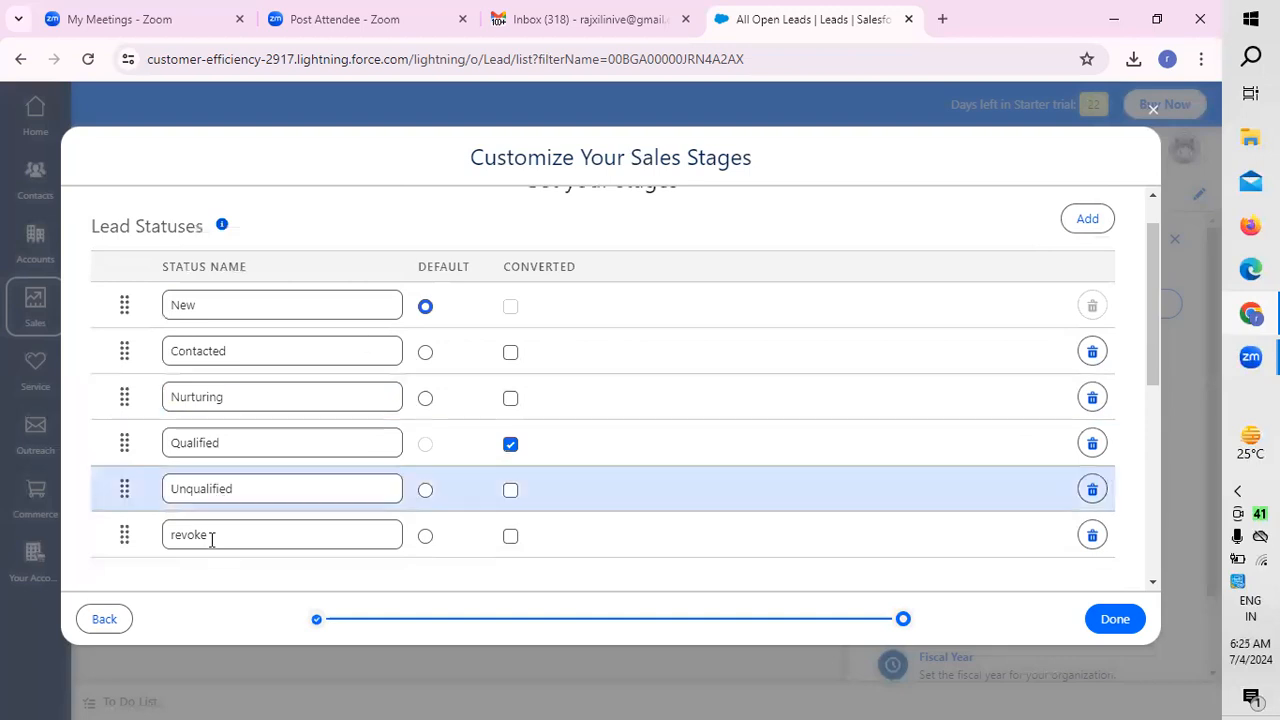
pyautogui.scroll(-2, 211, 539)
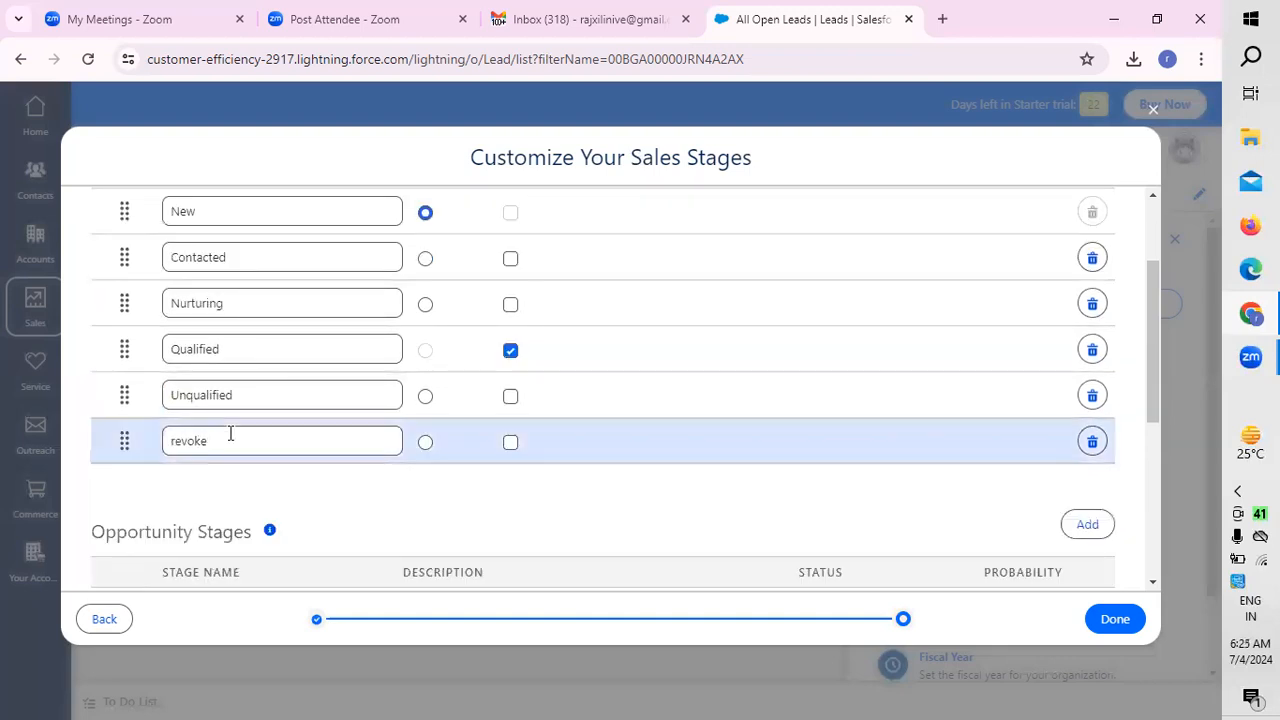
pyautogui.scroll(-4, 560, 425)
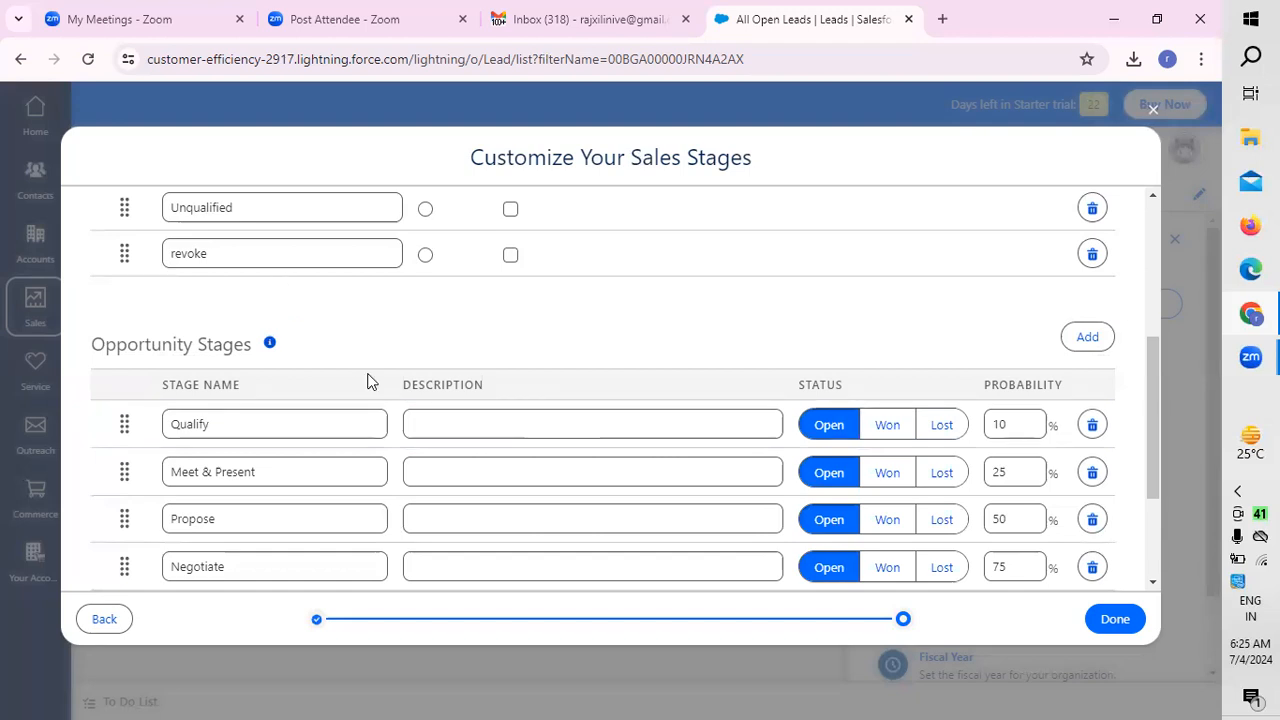
pyautogui.scroll(-4, 369, 383)
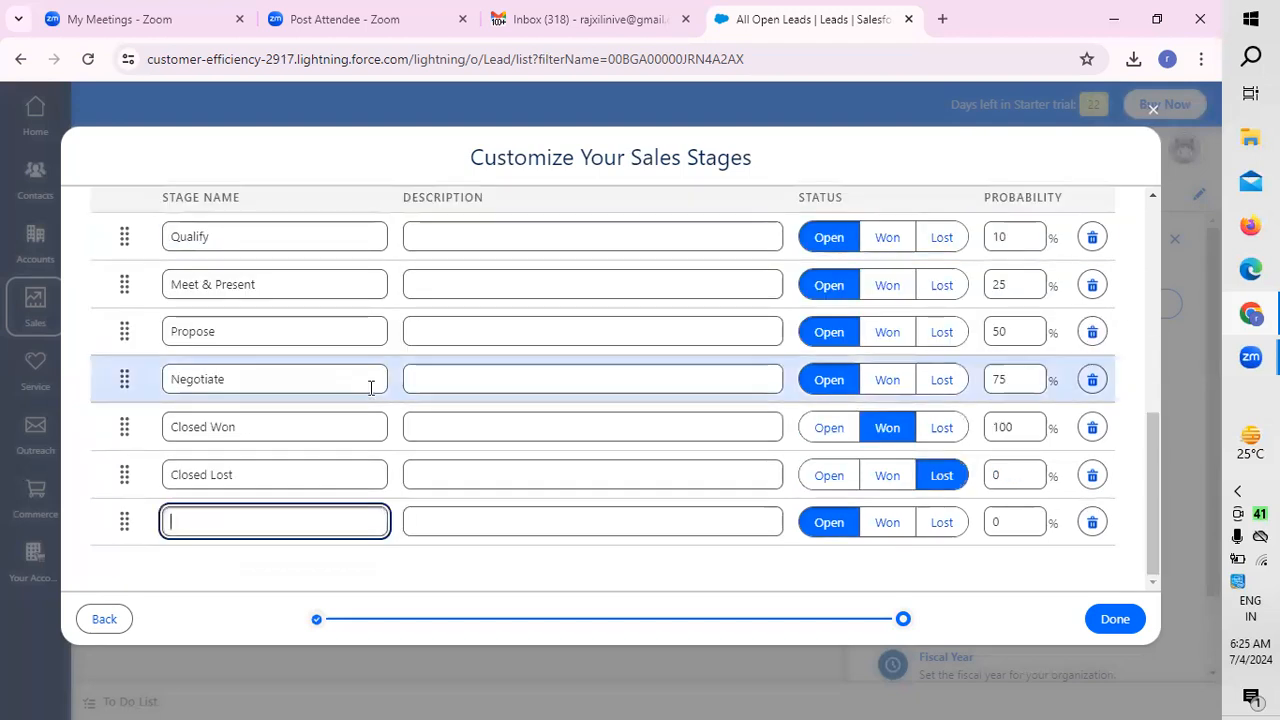
pyautogui.scroll(2, 371, 360)
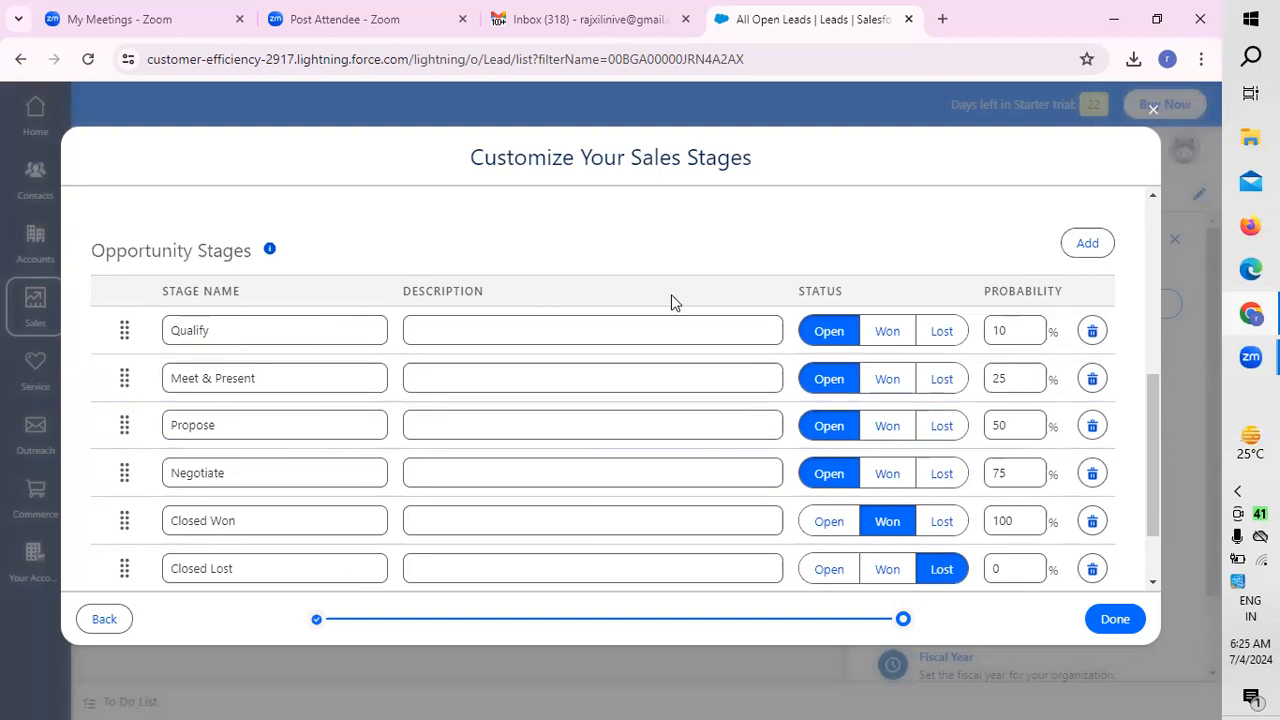
pyautogui.click(463, 331)
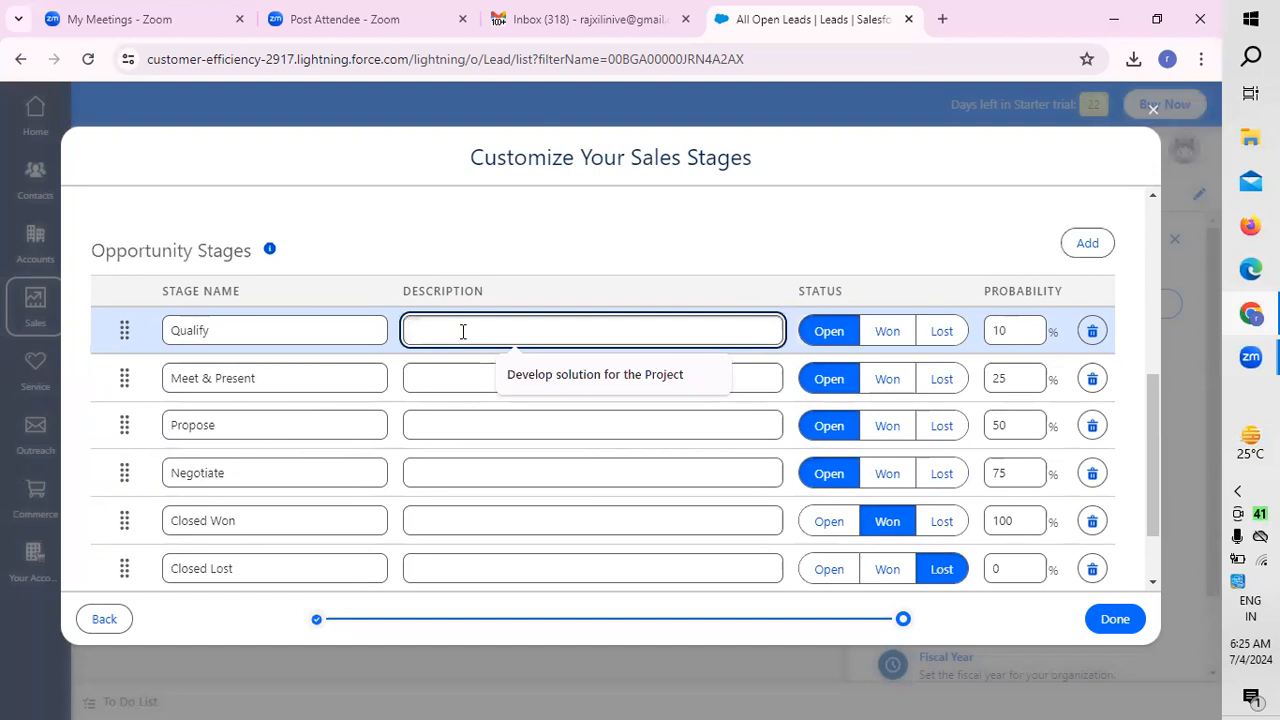
pyautogui.click(440, 472)
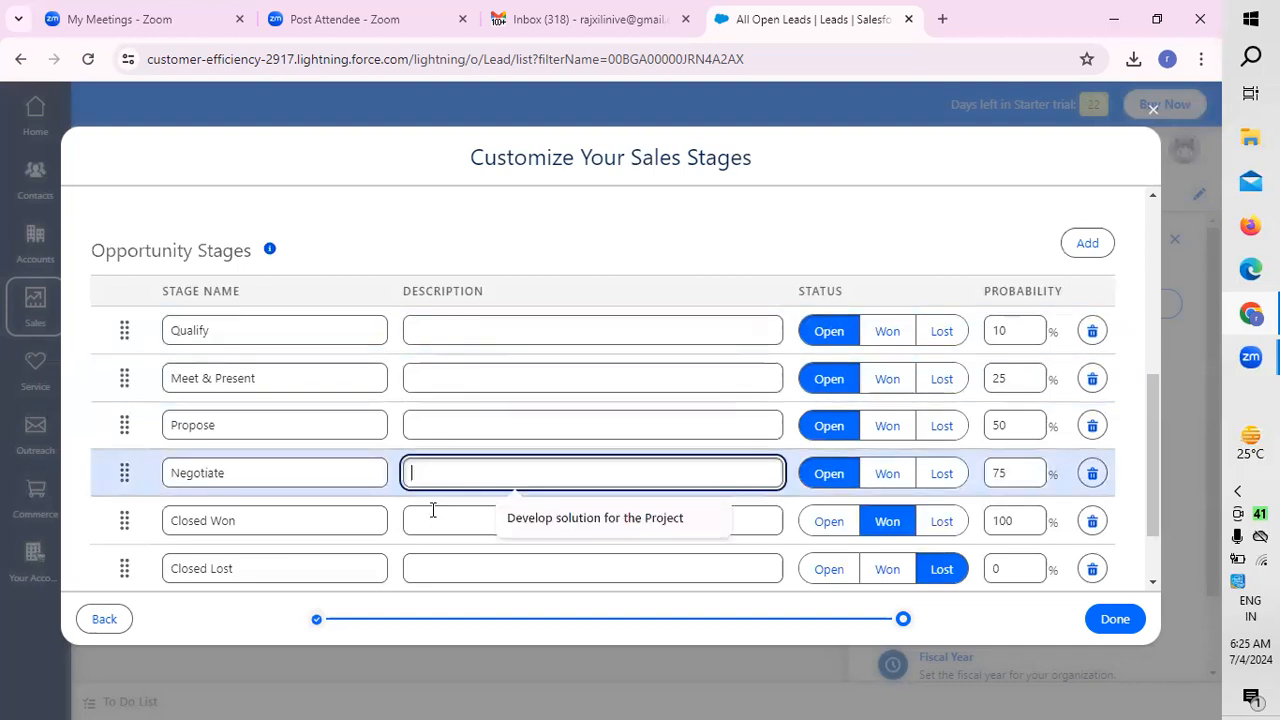
pyautogui.click(432, 519)
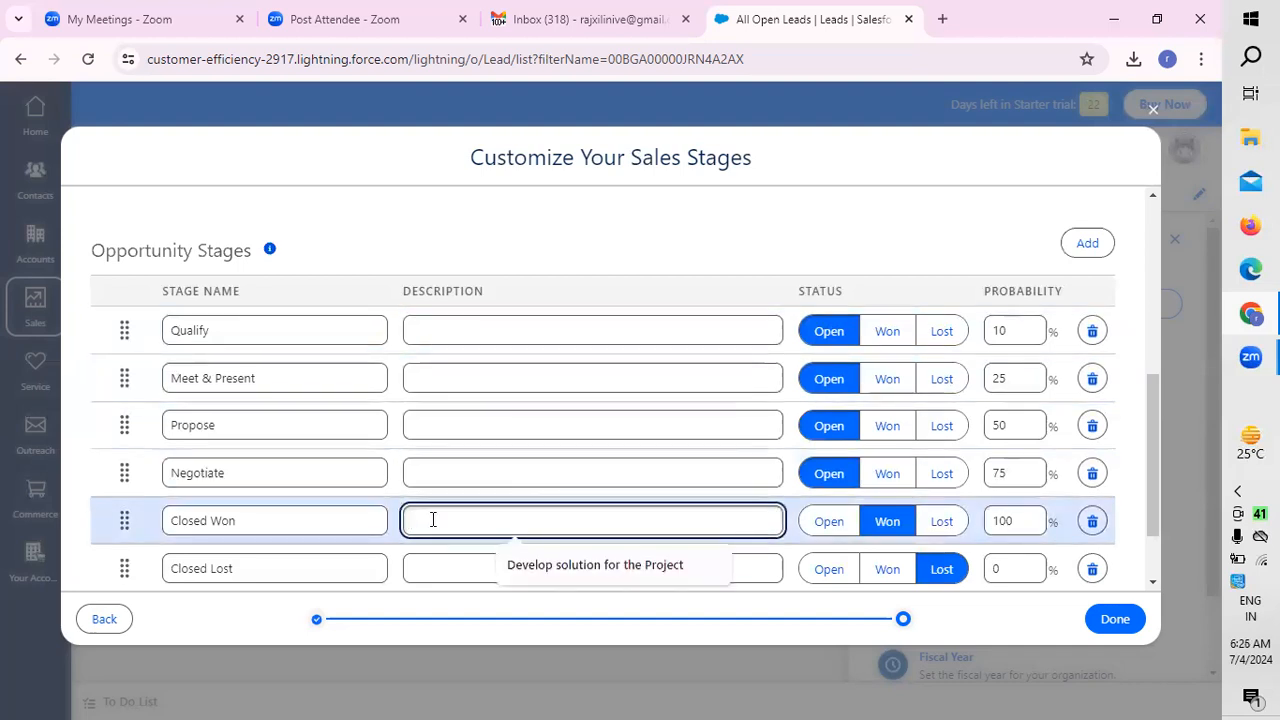